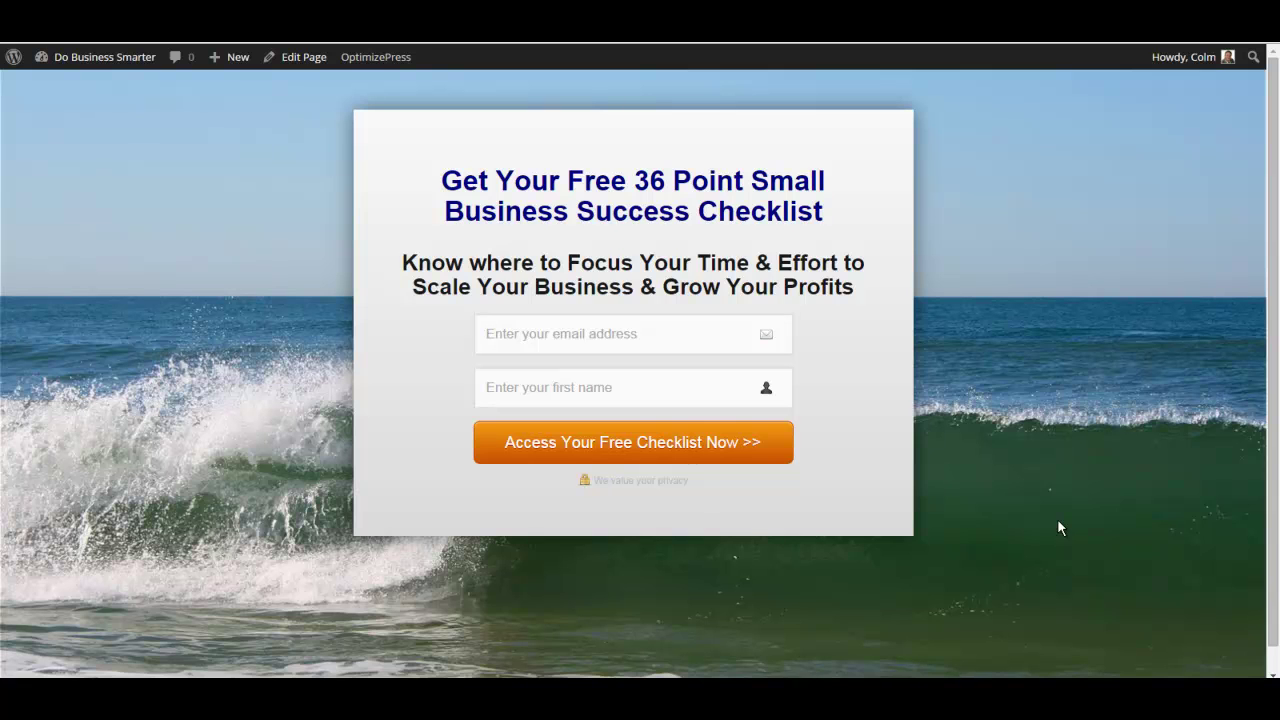
Submit the checklist sign-up form using the autofilled test email and first name.
click(549, 332)
text(test)
key(Down)
key(Return)
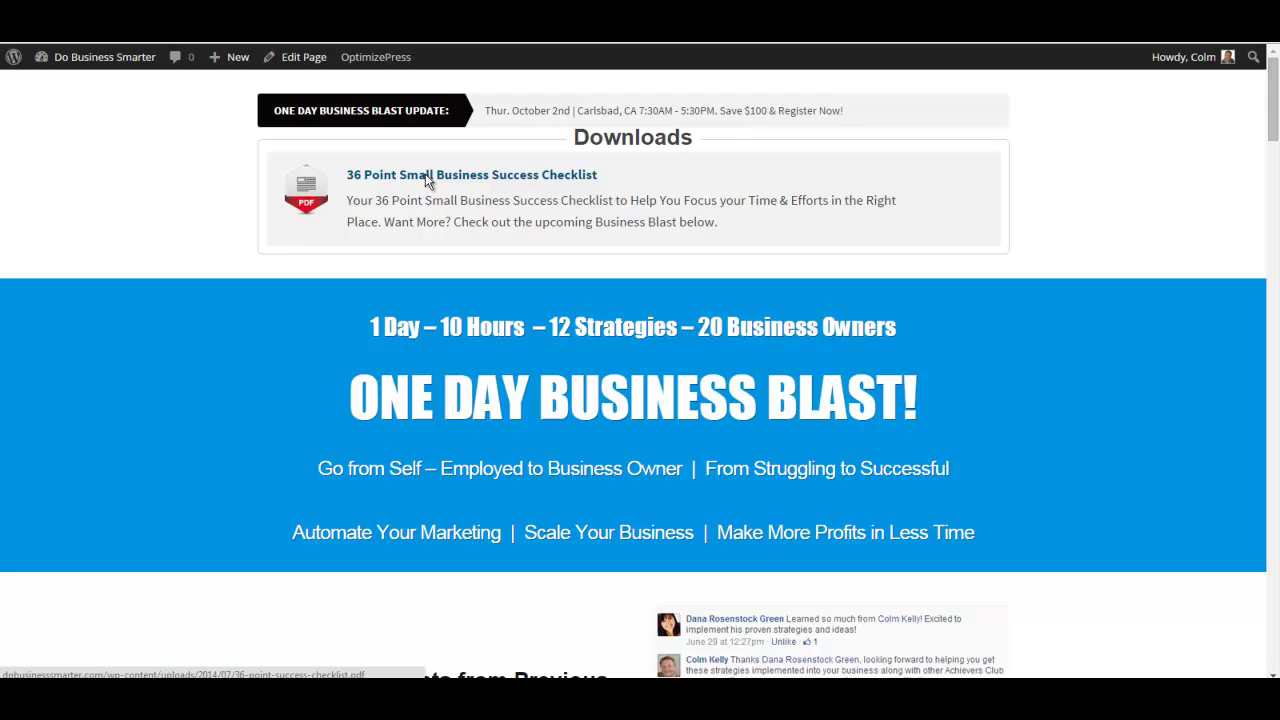
Open the 36 Point Small Business Success Checklist PDF from the Downloads page.
click(427, 178)
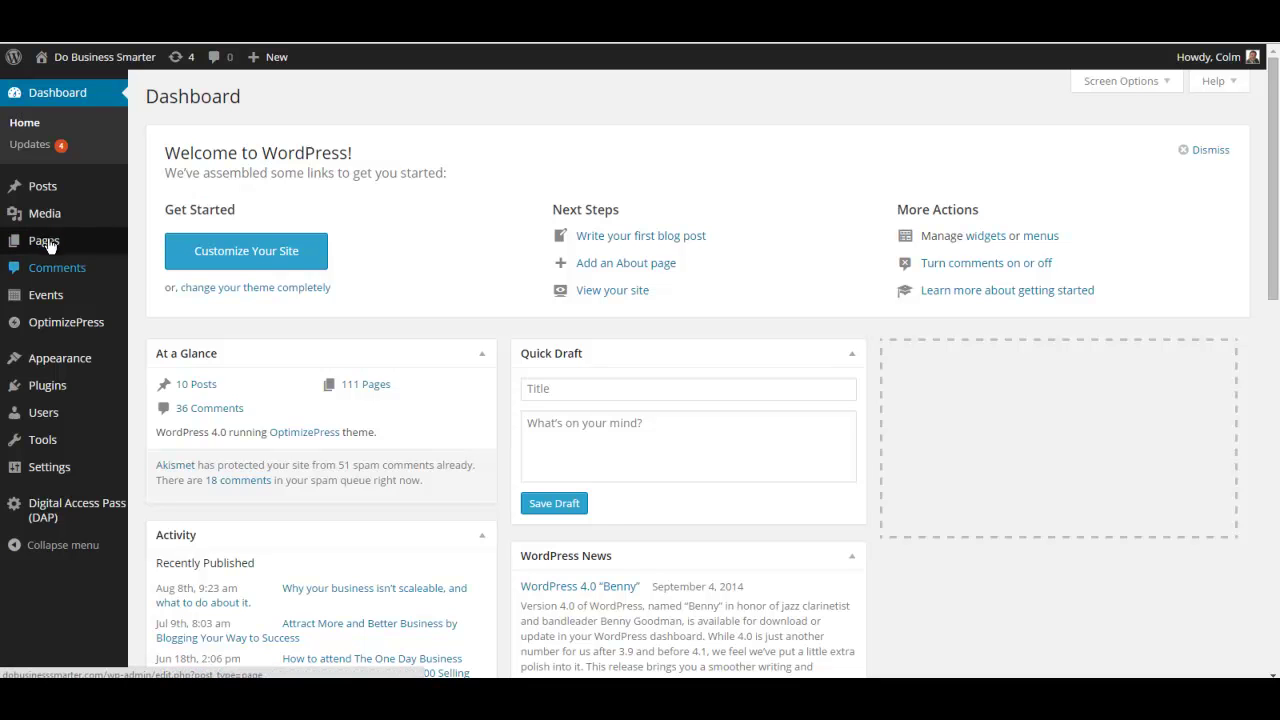
Create a new blank page from the Pages menu's Add New.
mouse_move(47, 245)
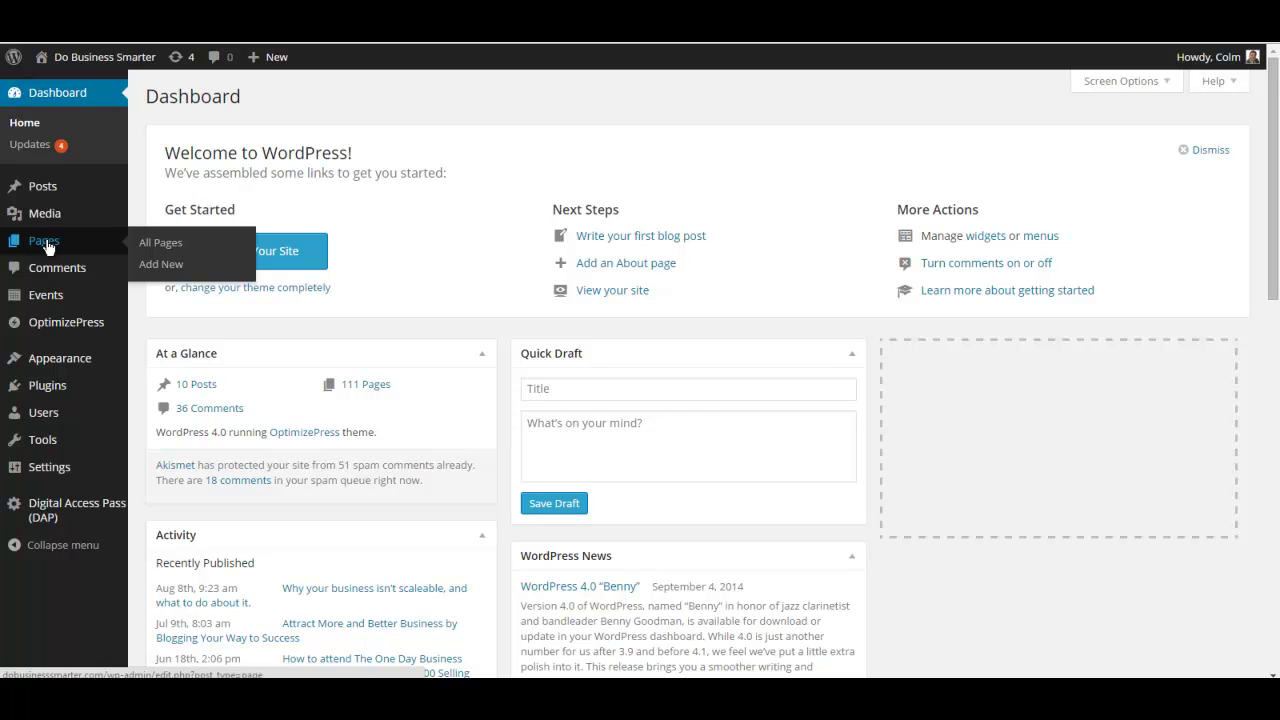
click(159, 268)
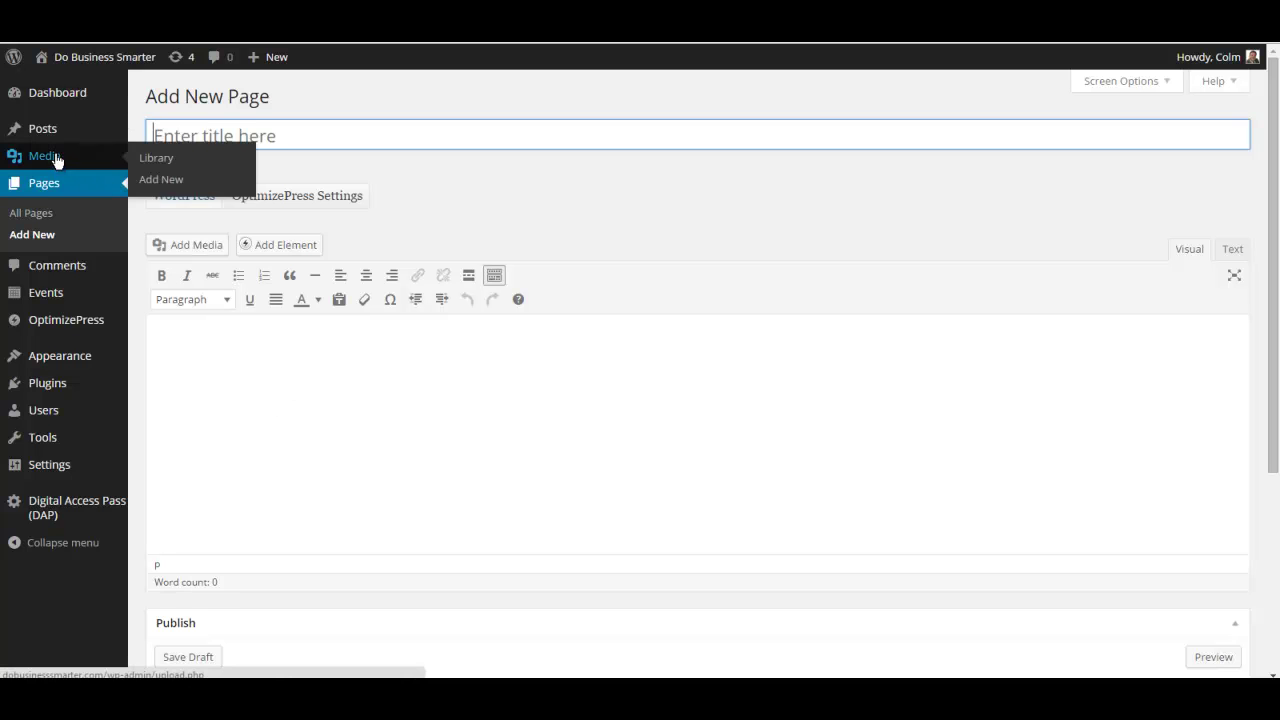
Title the page 'The download page' so the draft autosaves at /the-download-page/.
click(377, 364)
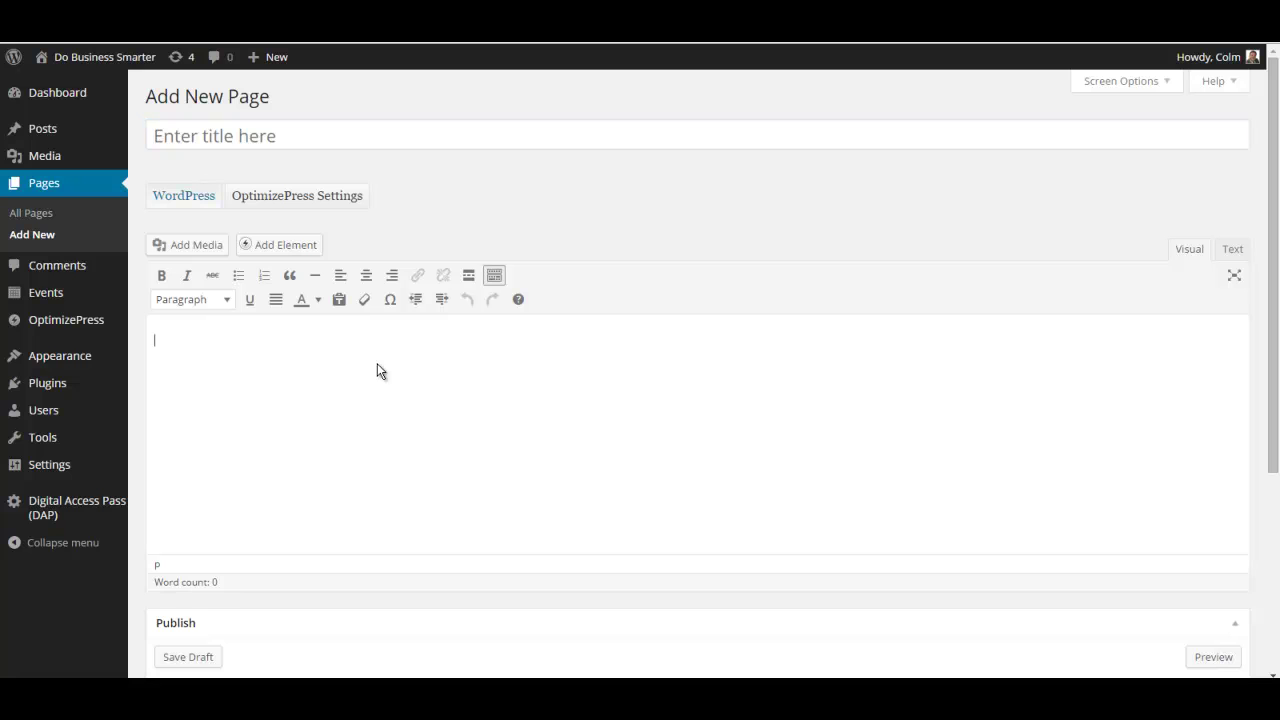
click(285, 135)
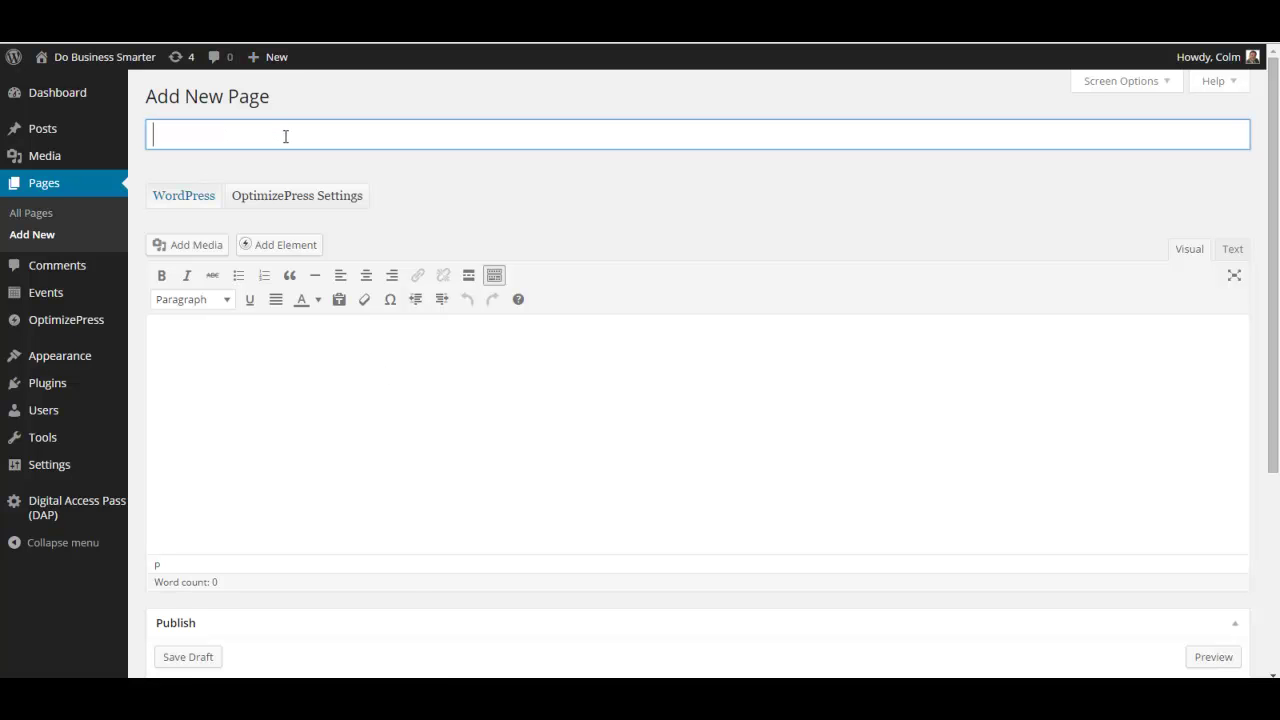
text(The download page)
click(257, 368)
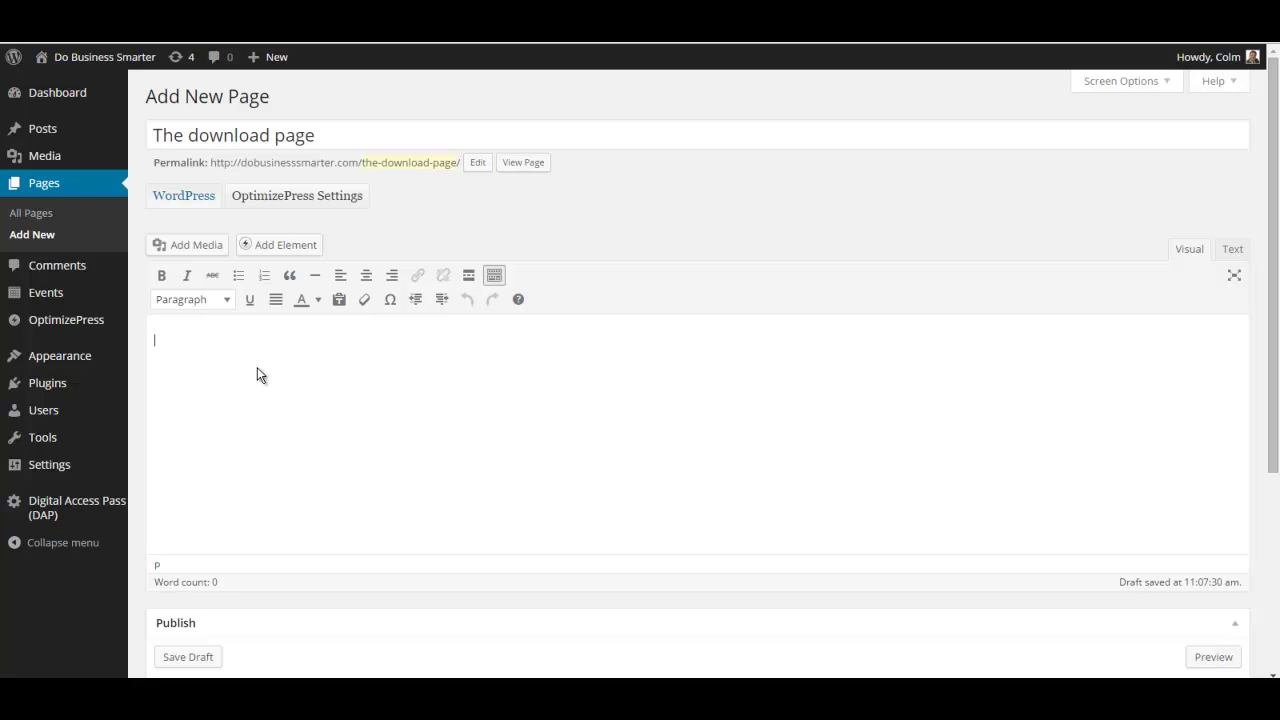
Type the line 'click here to download your free pdf' with 'Get the secret here:' above it.
text(click here to download you)
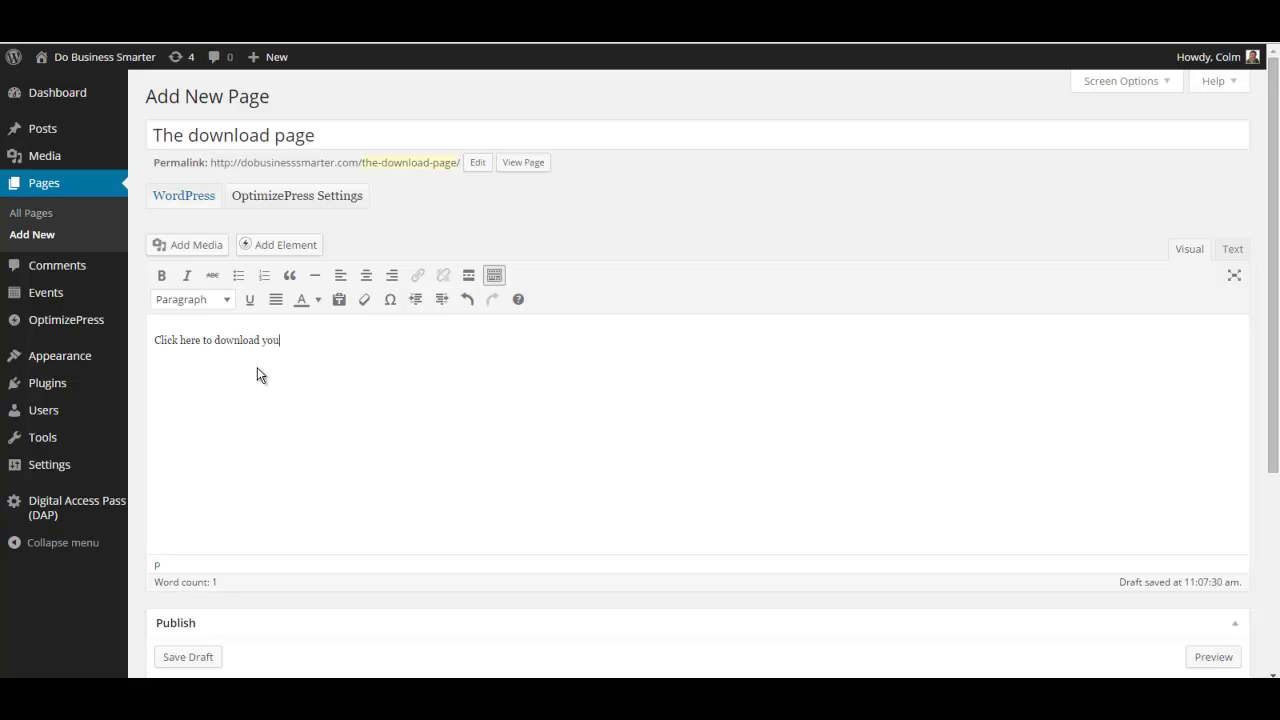
text(r fre pdf)
key(Left)
key(Left)
key(Left)
key(Left)
text(e)
click(156, 339)
text(Get the s)
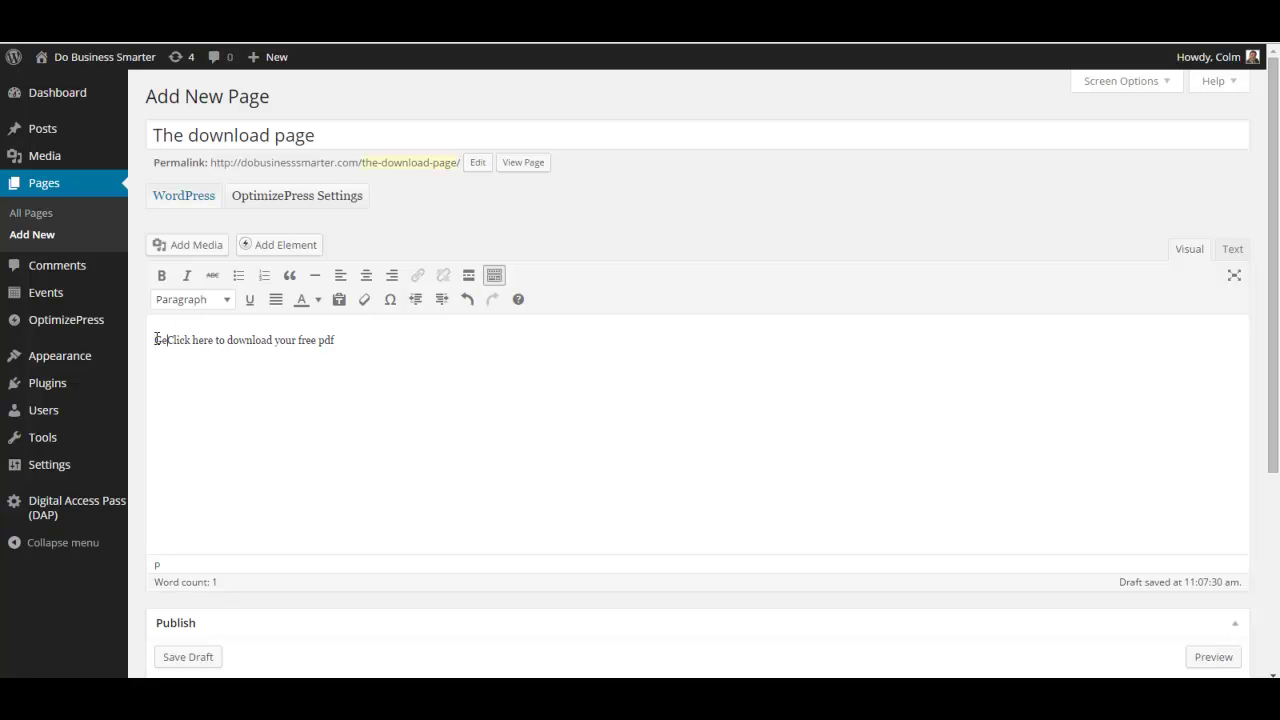
text(ecret)
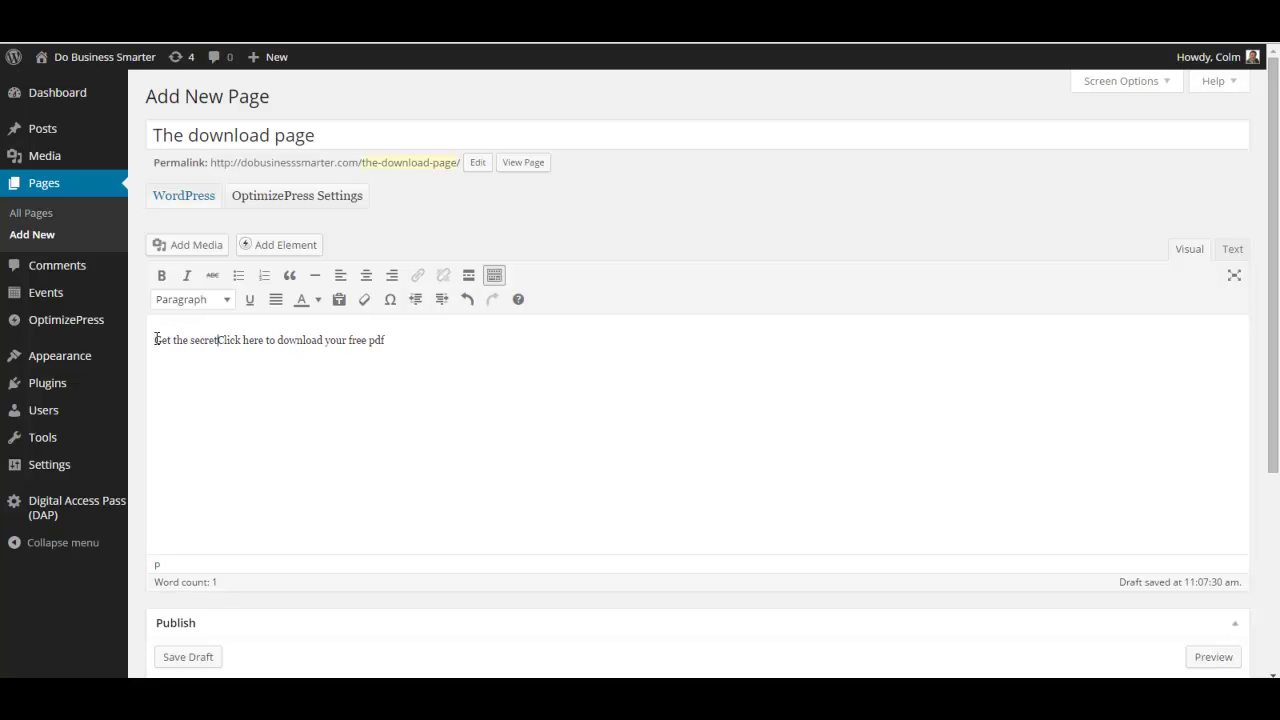
text(here:)
key(Return)
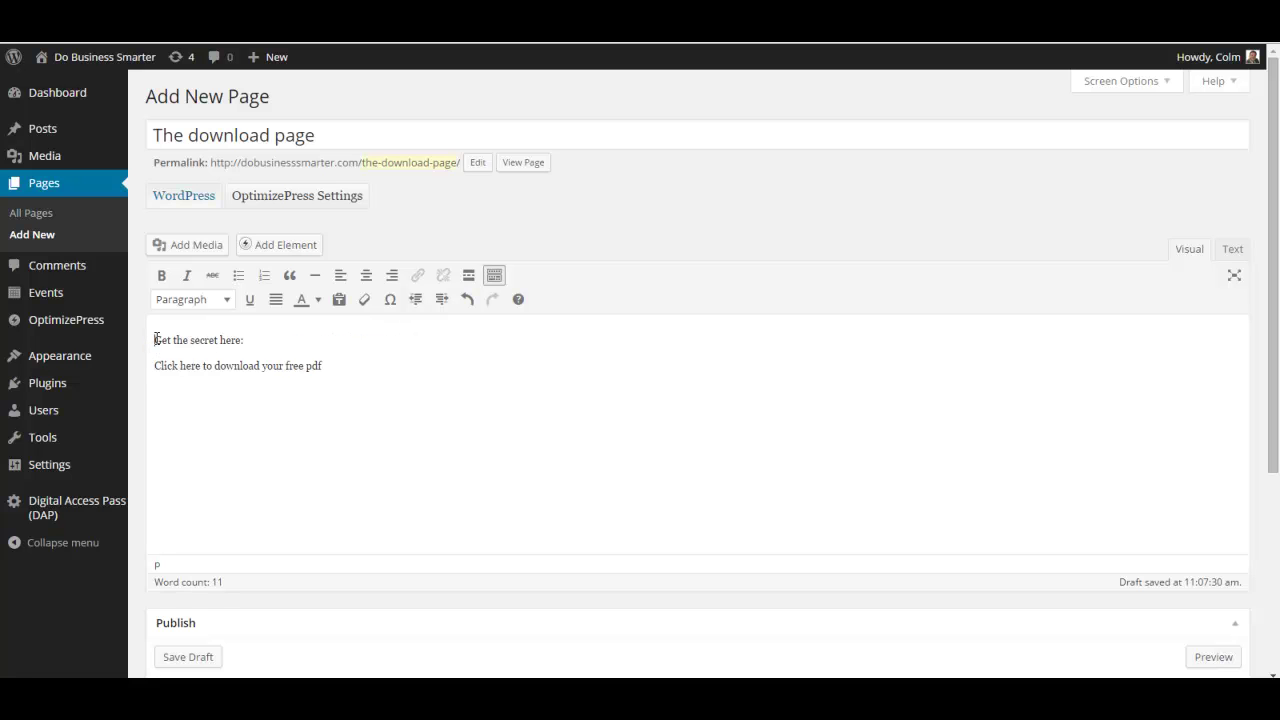
Reword the first line to 'Get the seven secrets of whatever:'.
drag(155, 340, 283, 366)
click(223, 340)
drag(155, 340, 264, 339)
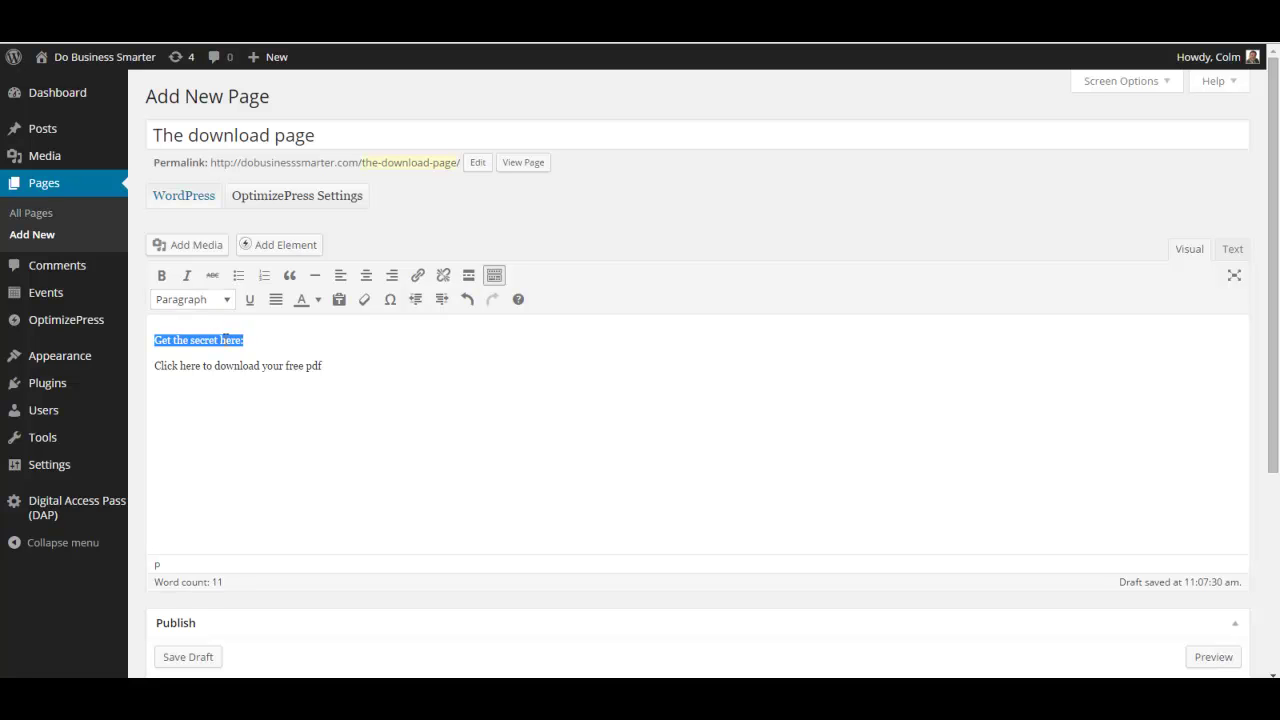
click(221, 340)
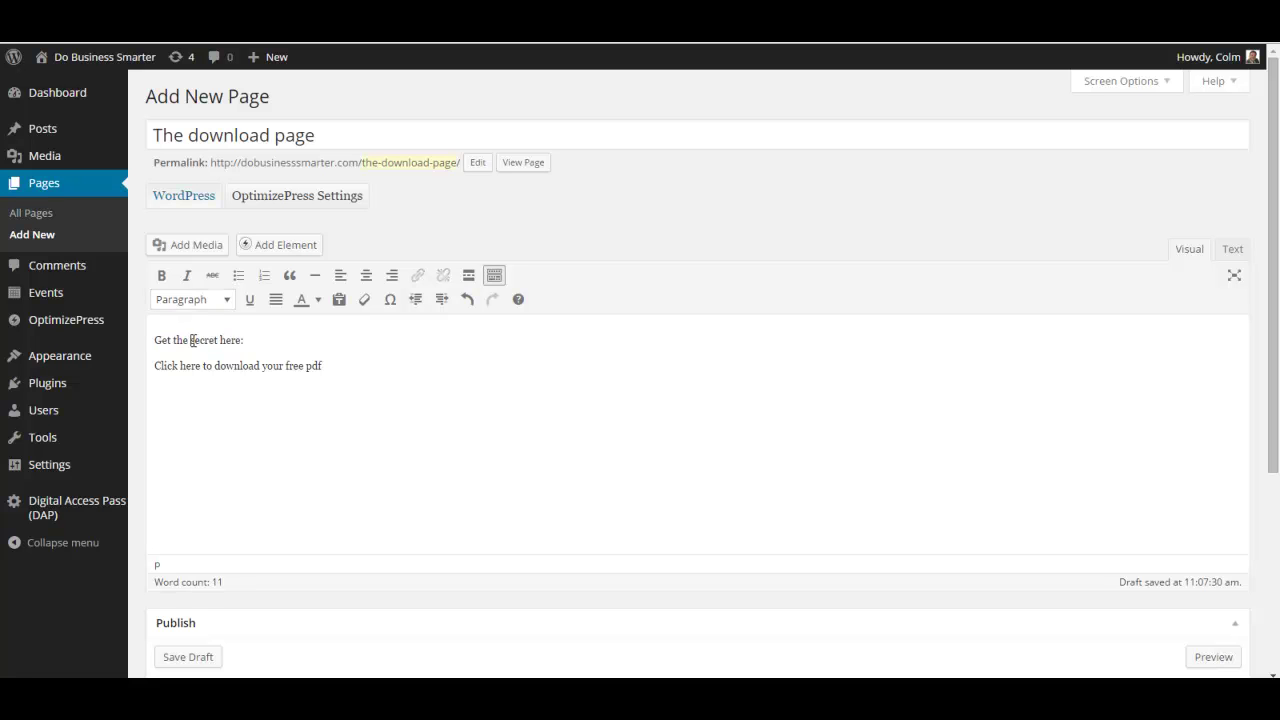
click(192, 340)
text(seven)
click(247, 340)
text(s of whatever)
key(Delete)
key(Delete)
key(Delete)
key(Delete)
Format the 'Get the seven secrets of whatever:' line as Heading 1.
drag(155, 340, 312, 340)
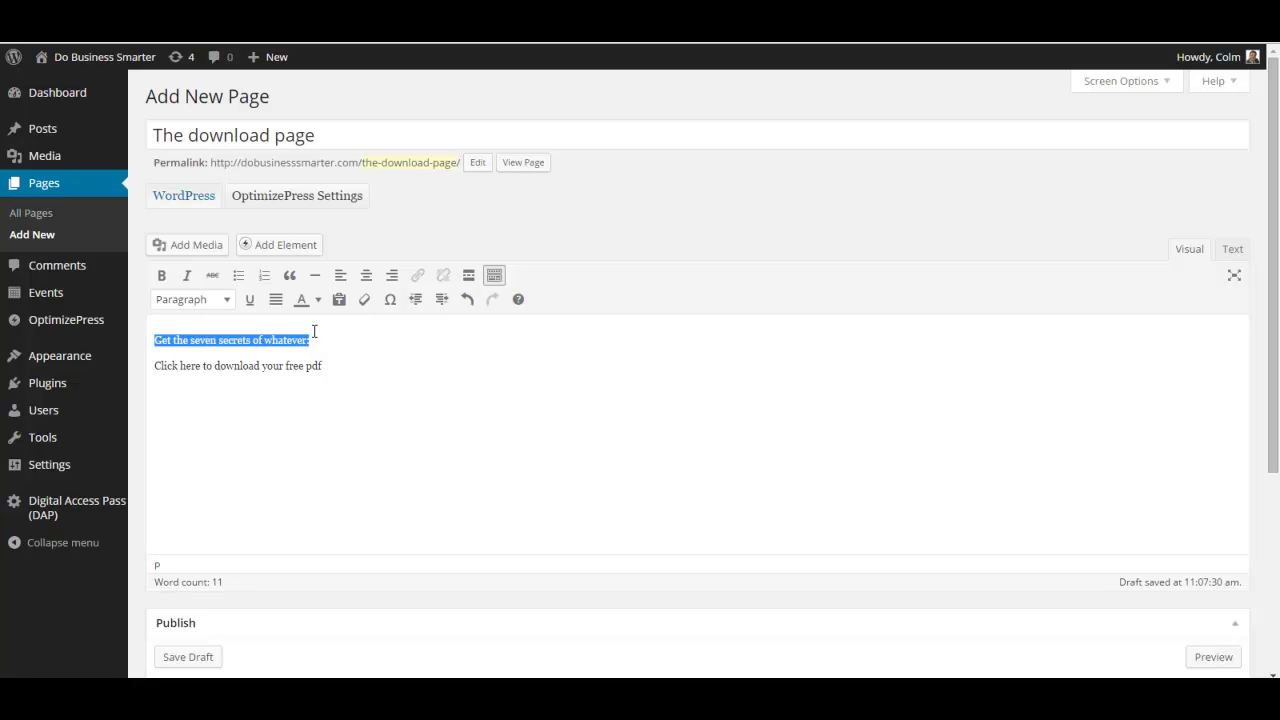
click(228, 300)
click(247, 411)
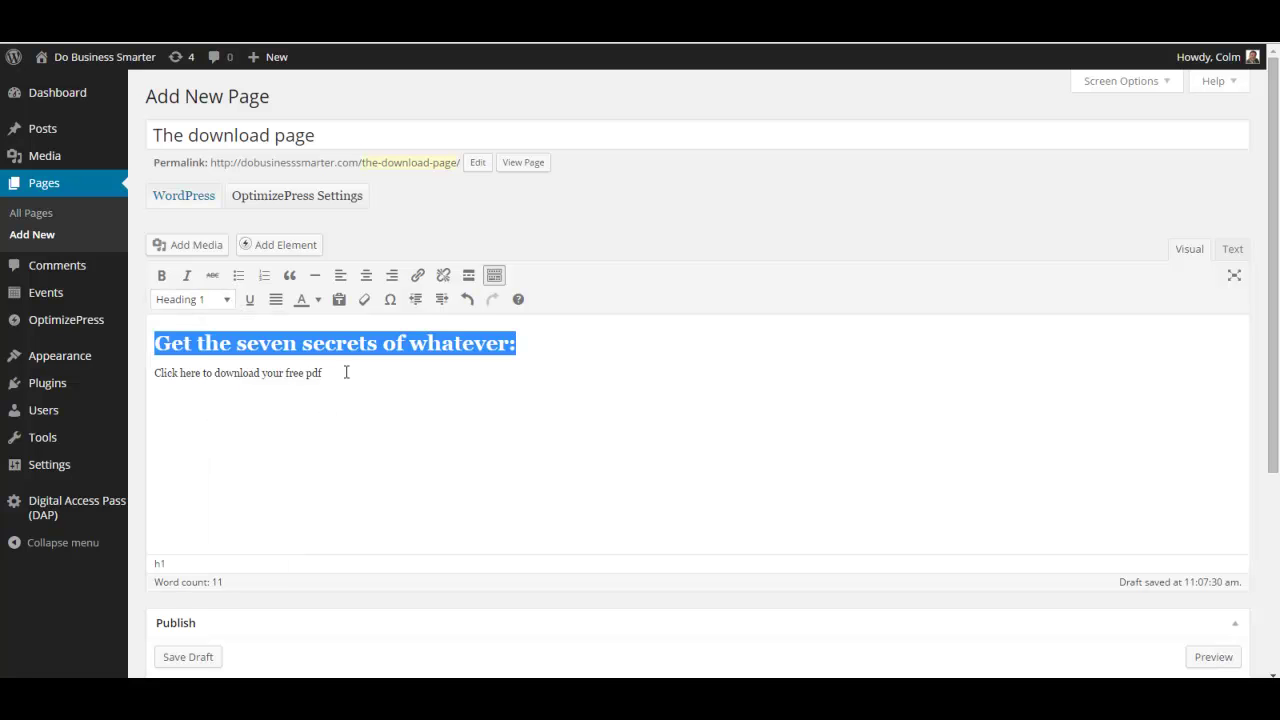
click(345, 371)
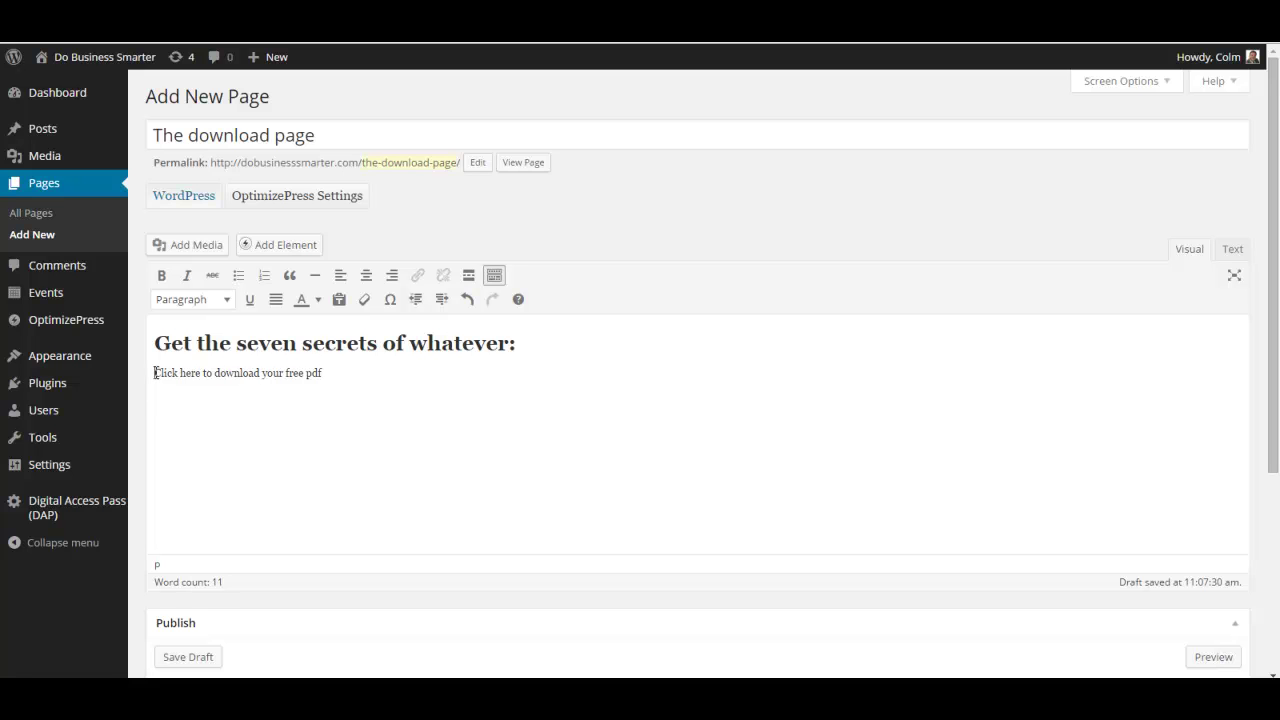
drag(154, 372, 374, 372)
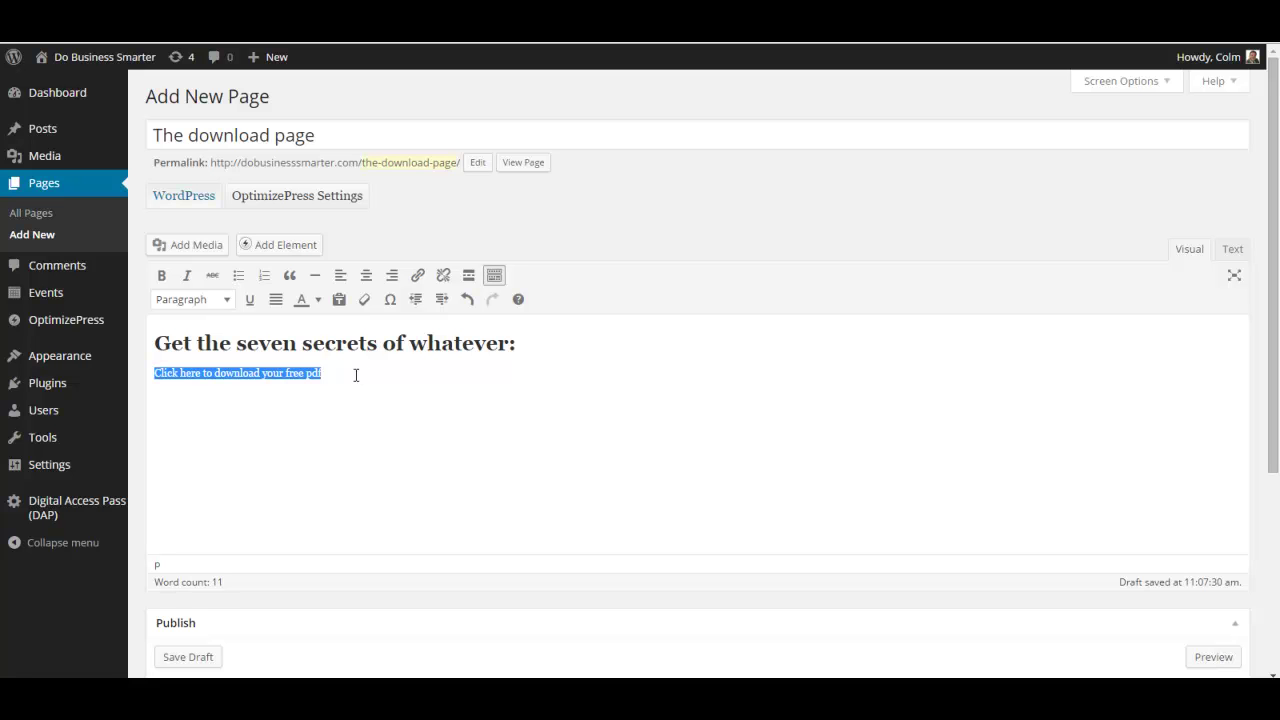
click(356, 378)
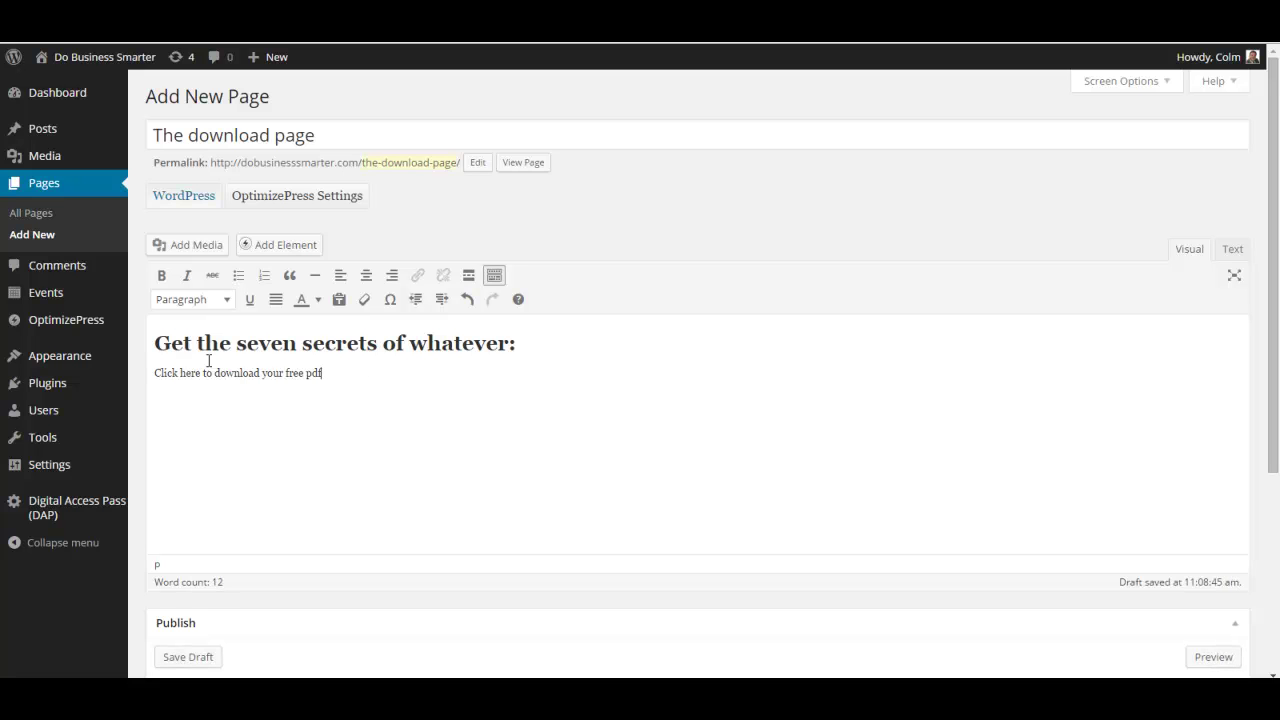
Open the Media Library in a new tab and show its Add New upload area.
mouse_move(43, 164)
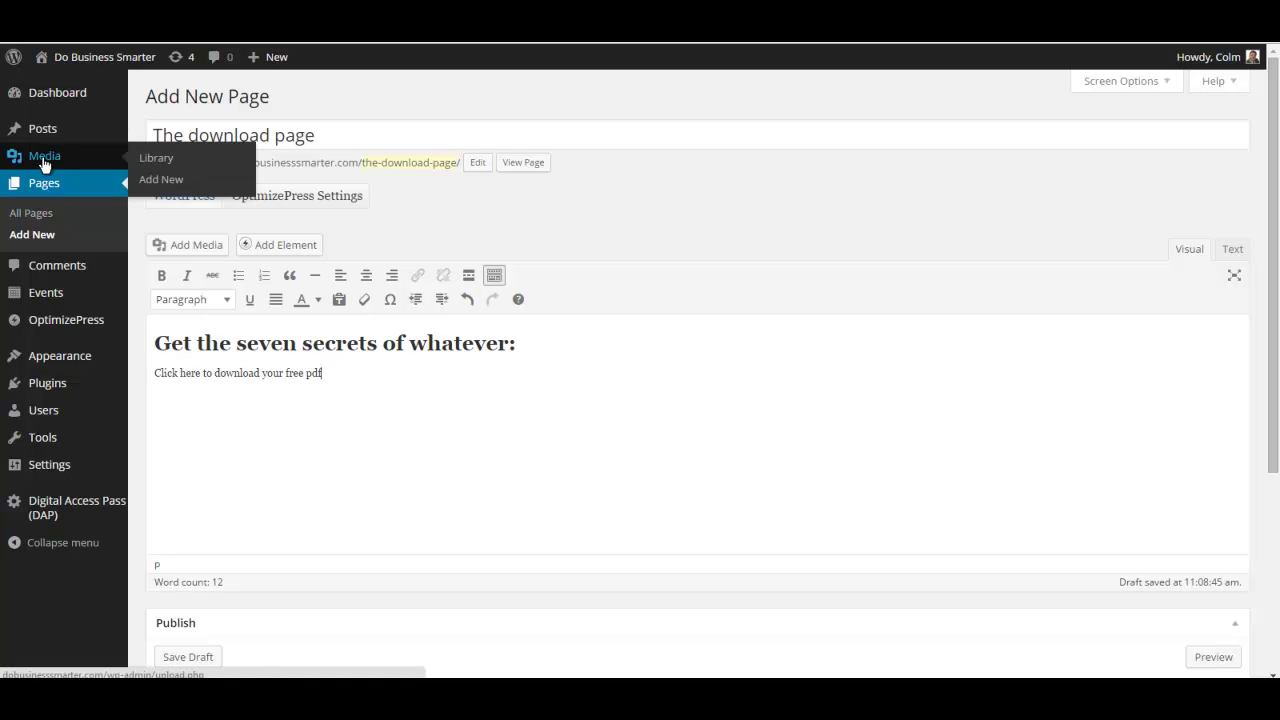
right_click(151, 159)
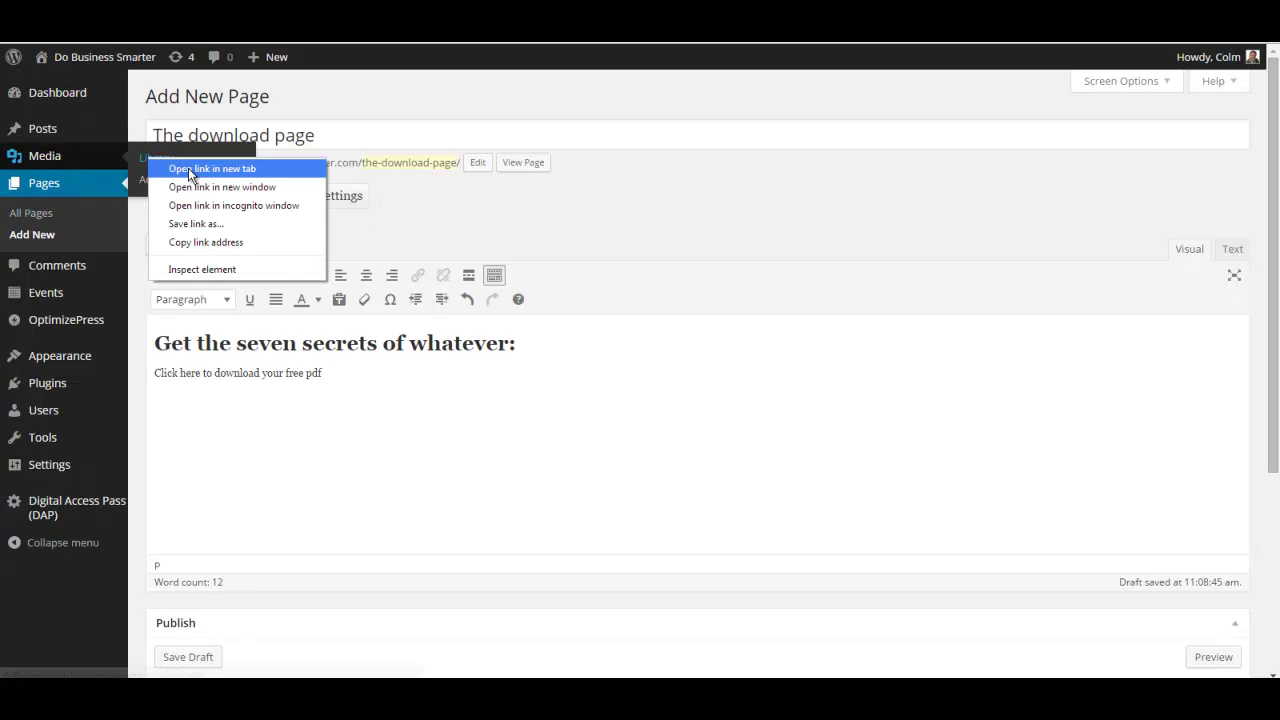
click(189, 176)
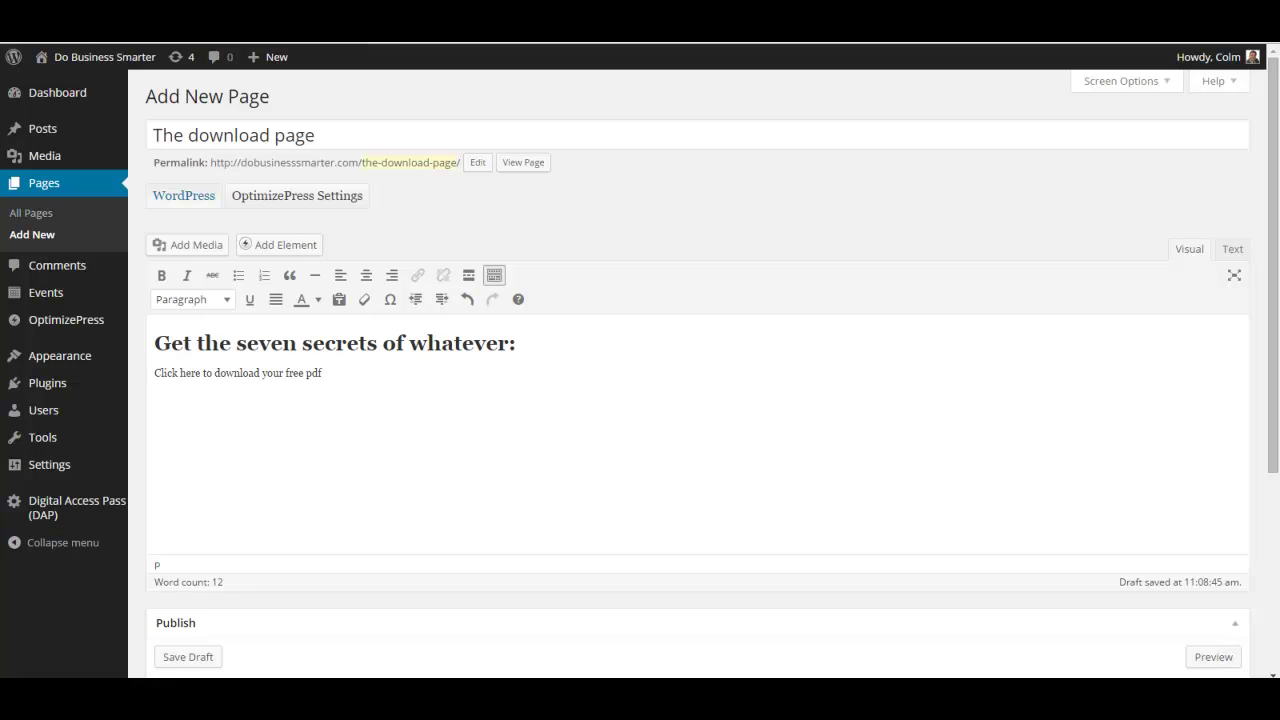
key(ctrl+Tab)
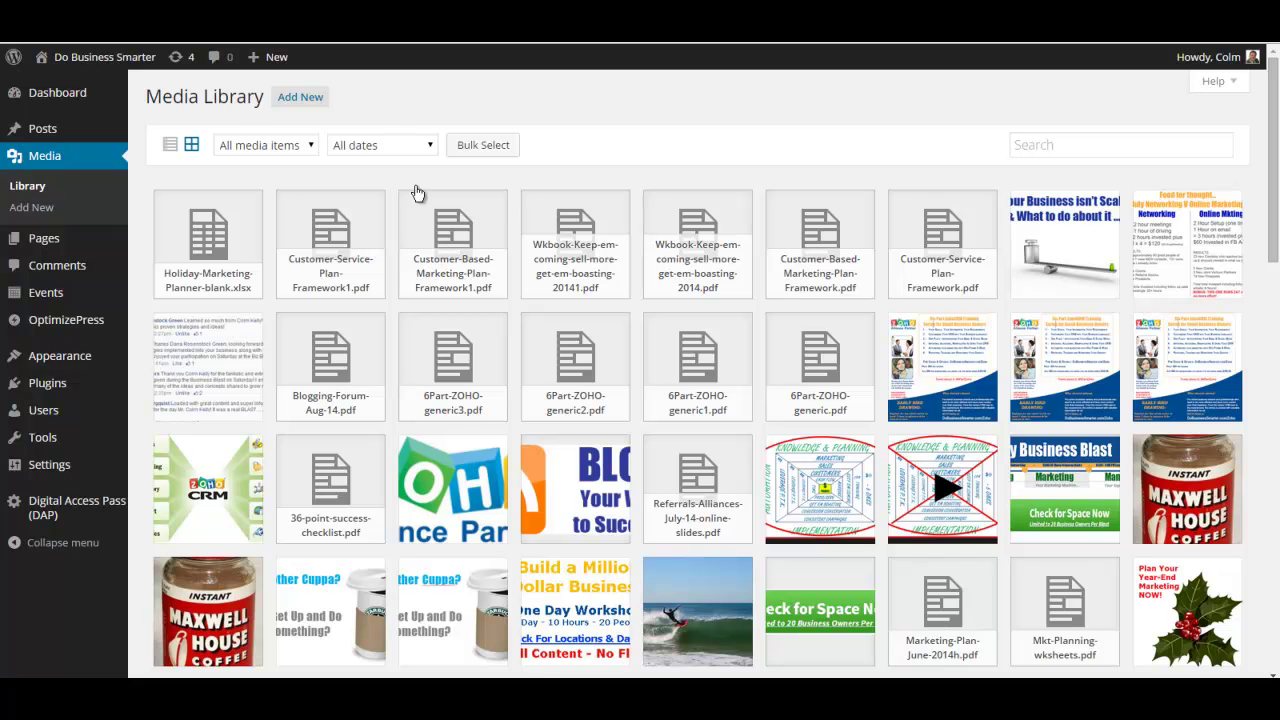
click(310, 100)
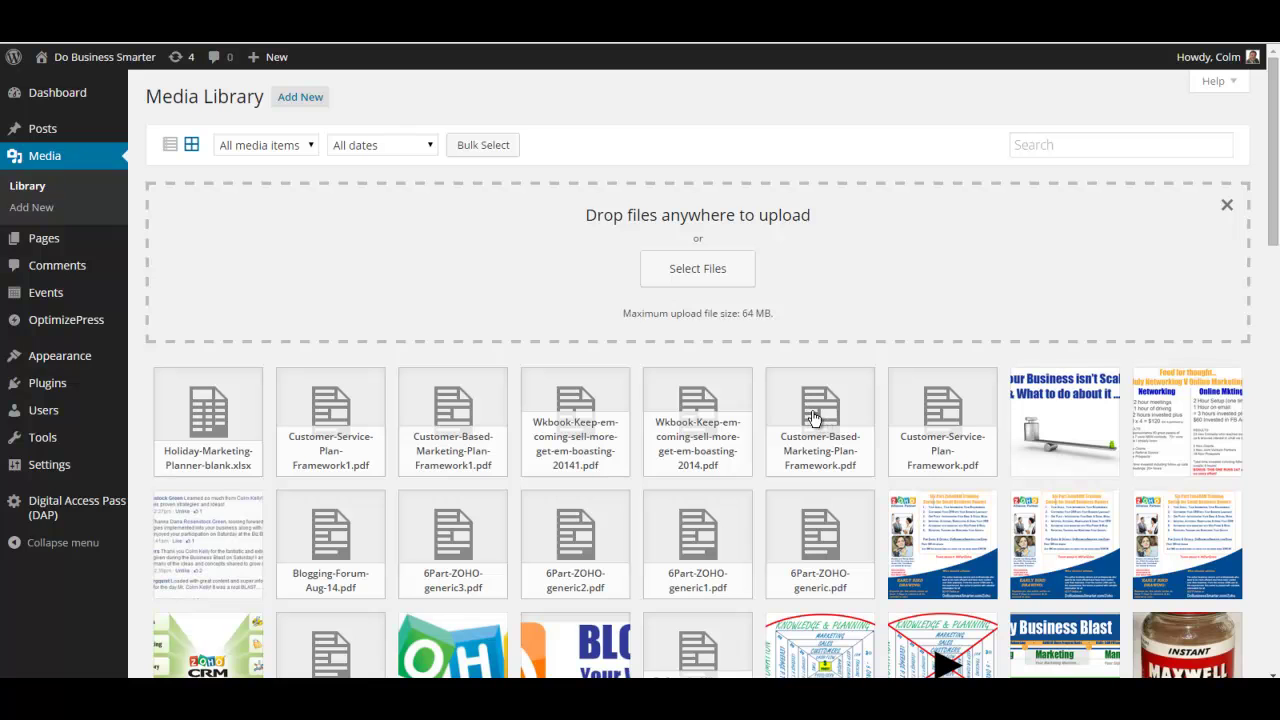
Copy the file URL of Customer-Service-Plan-Framework.pdf from its Attachment Details, then close them.
click(938, 418)
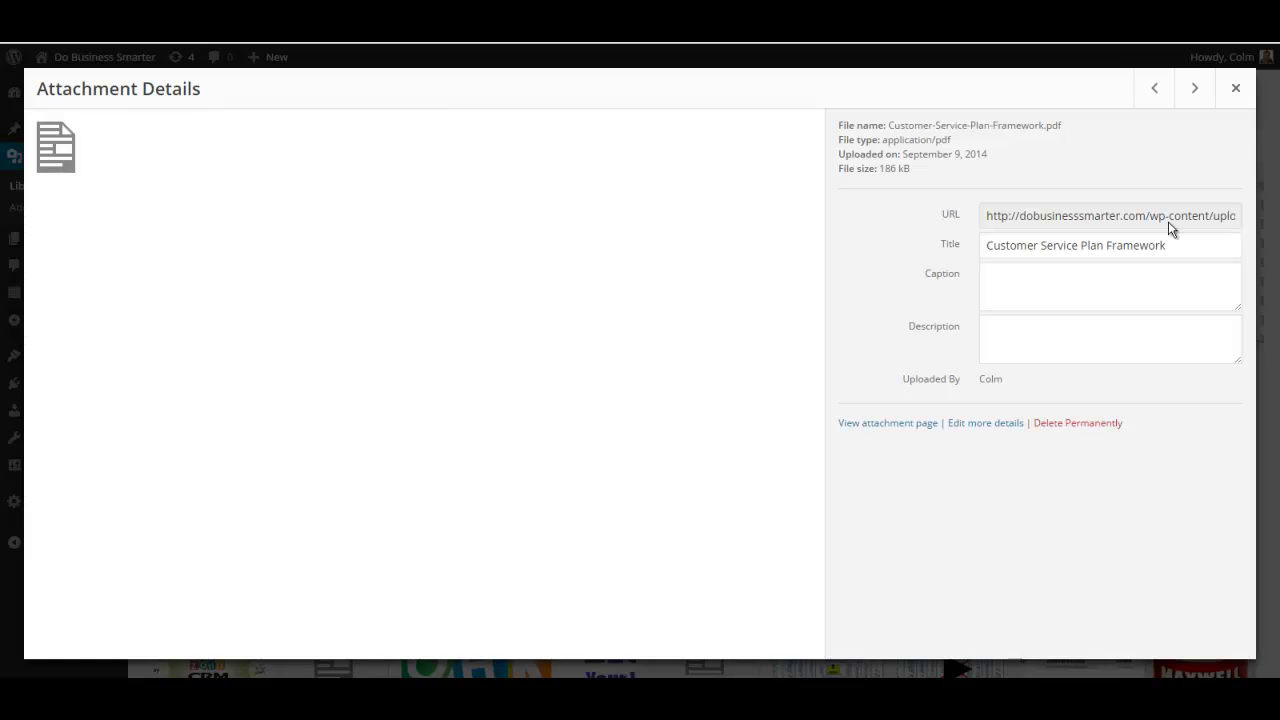
click(1109, 216)
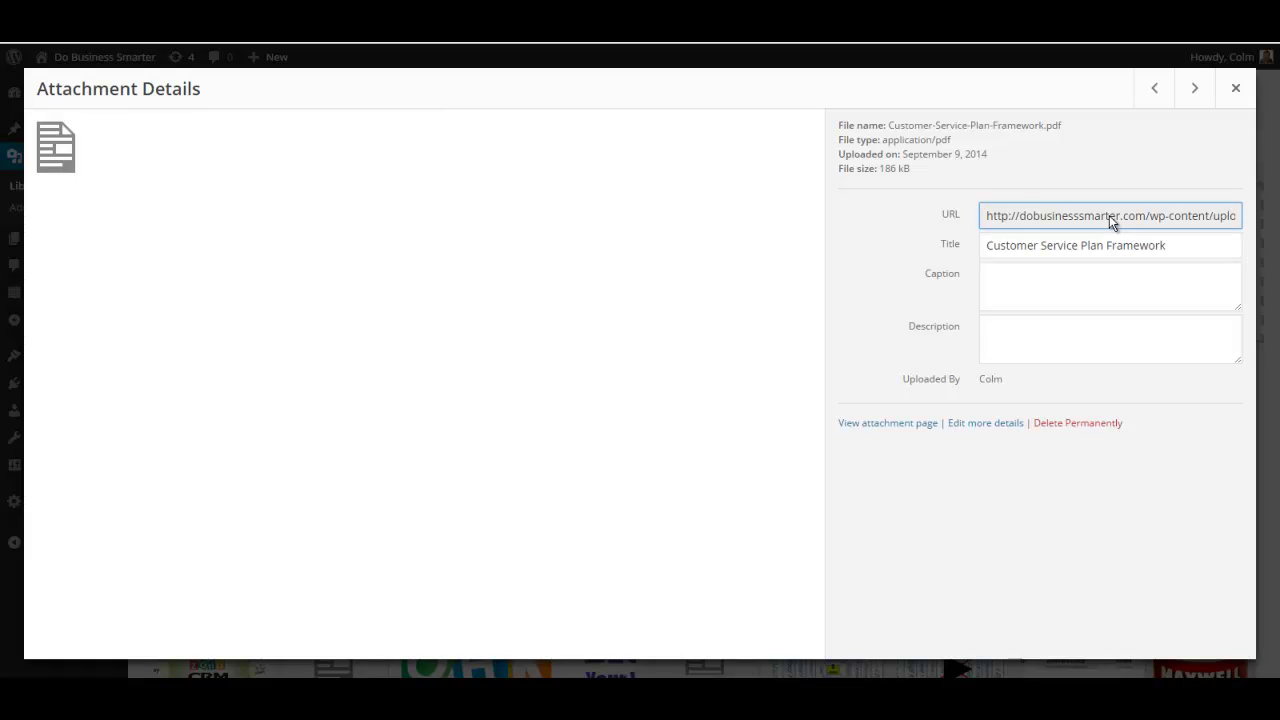
triple_click(1109, 215)
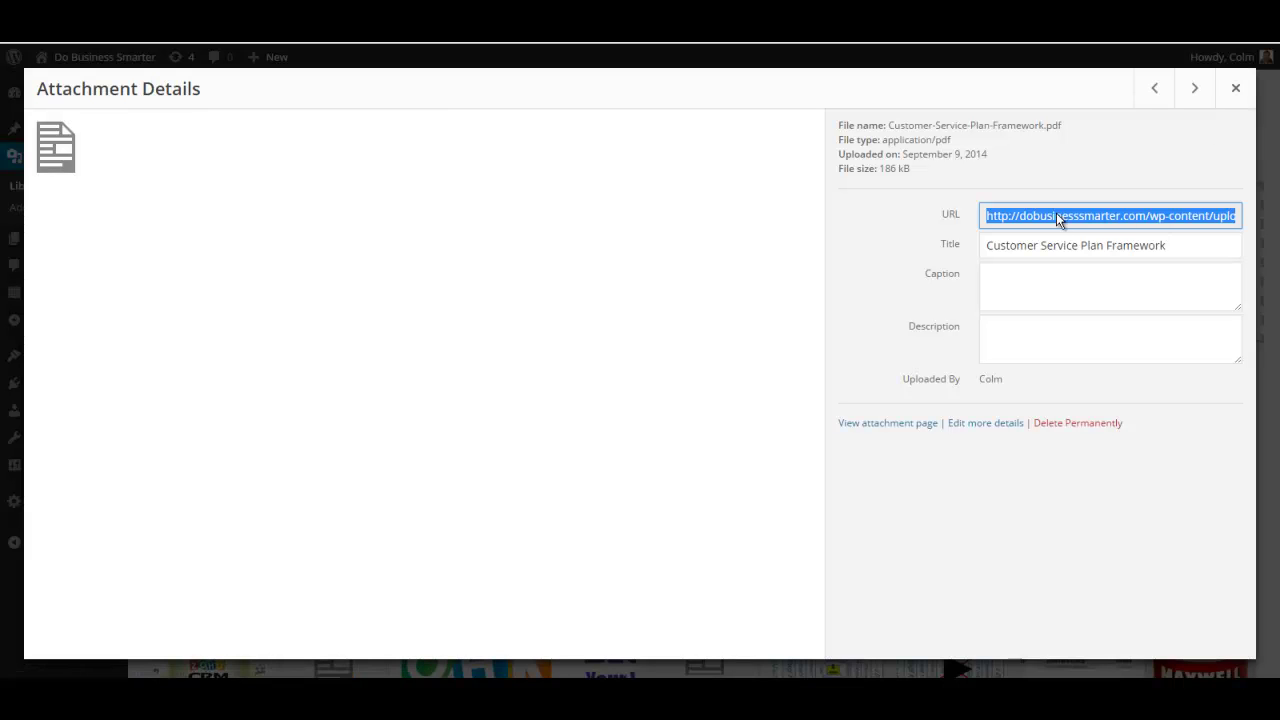
click(1235, 89)
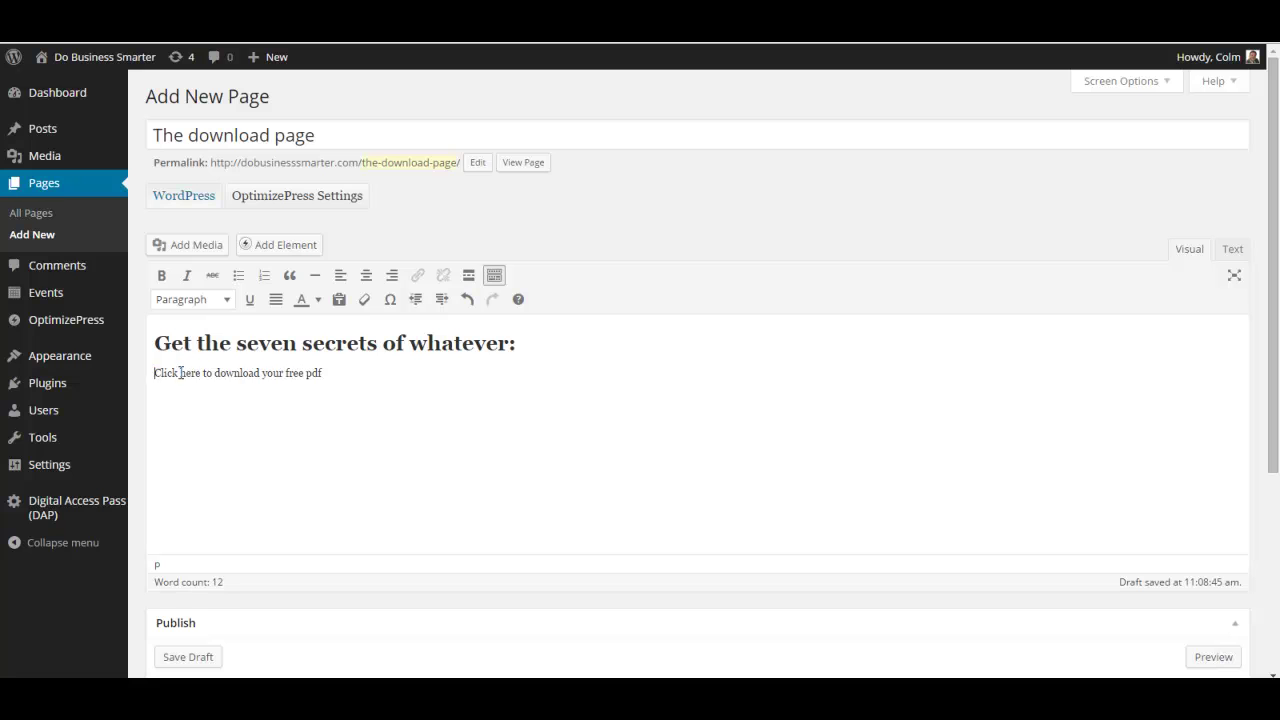
Link the 'Click here to download your free pdf' line to the pasted PDF URL.
drag(154, 373, 338, 371)
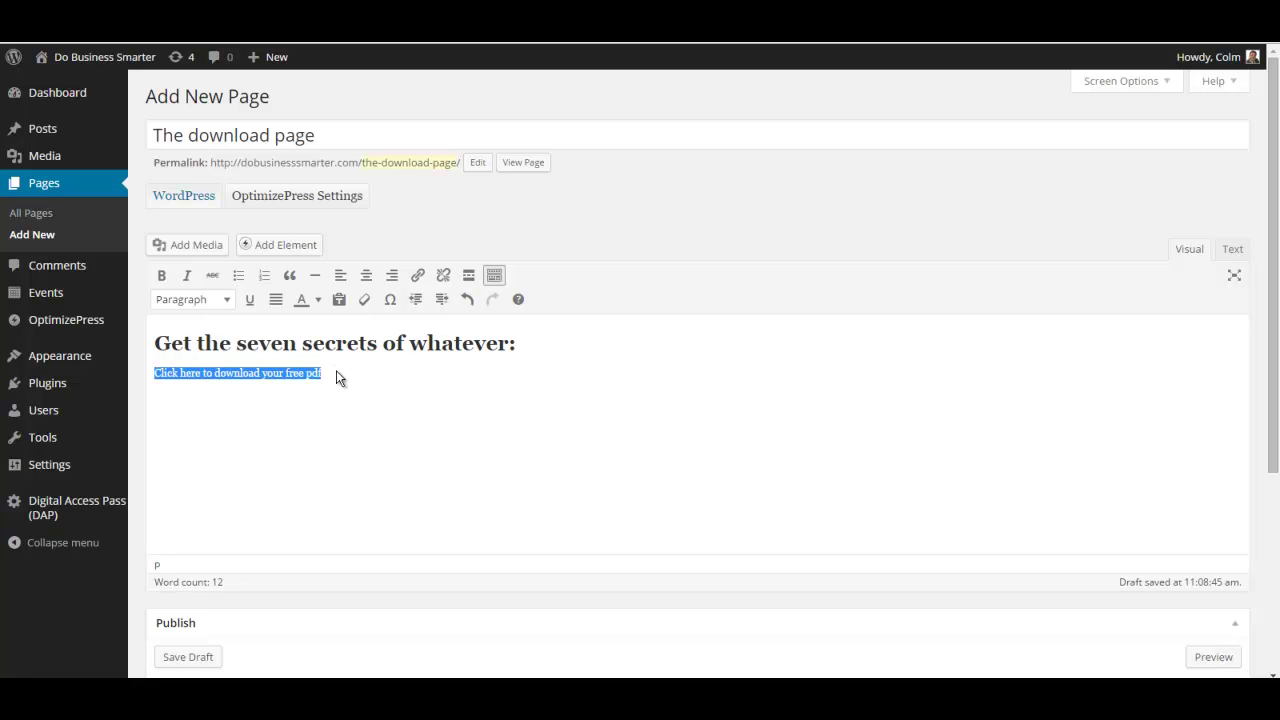
click(417, 277)
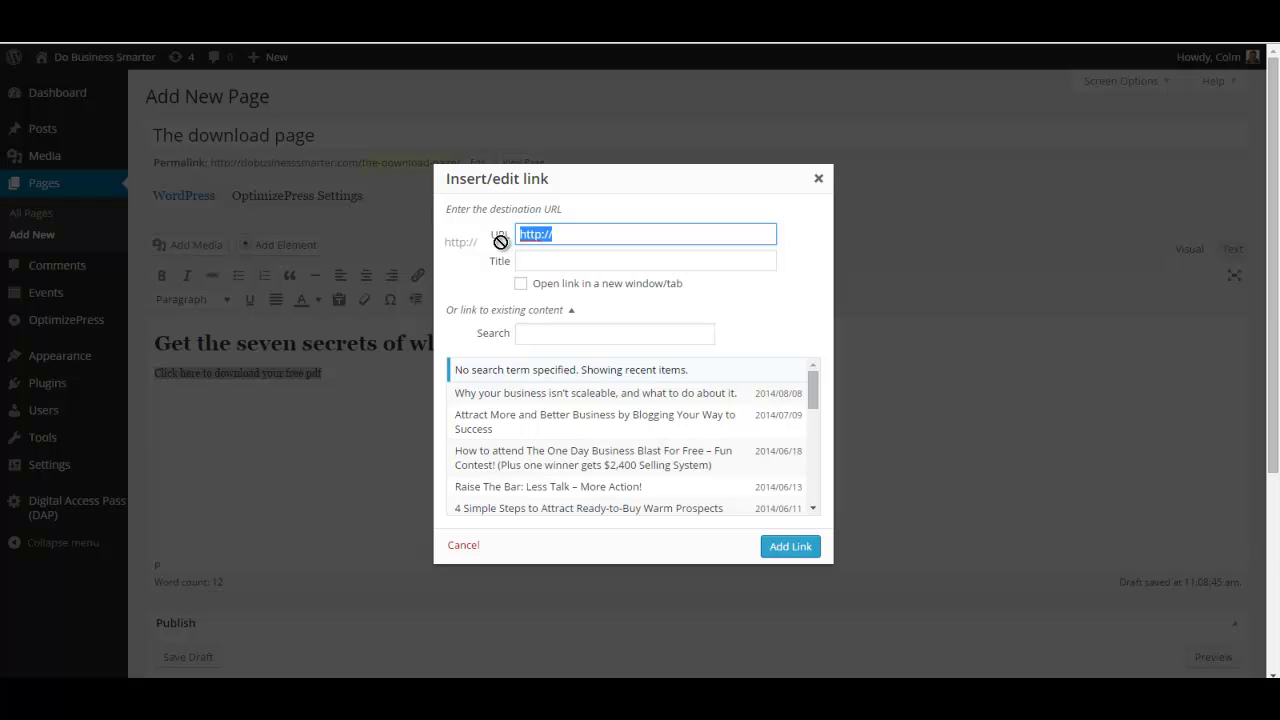
key(ctrl+v)
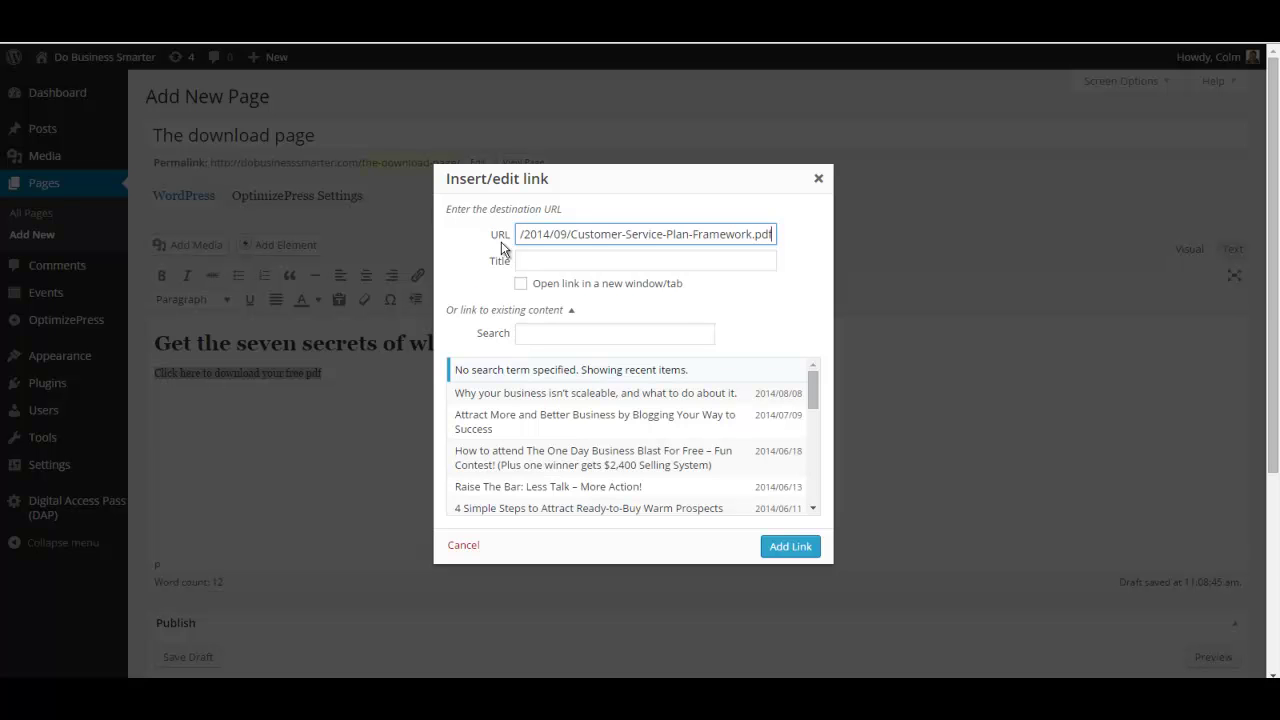
key(Home)
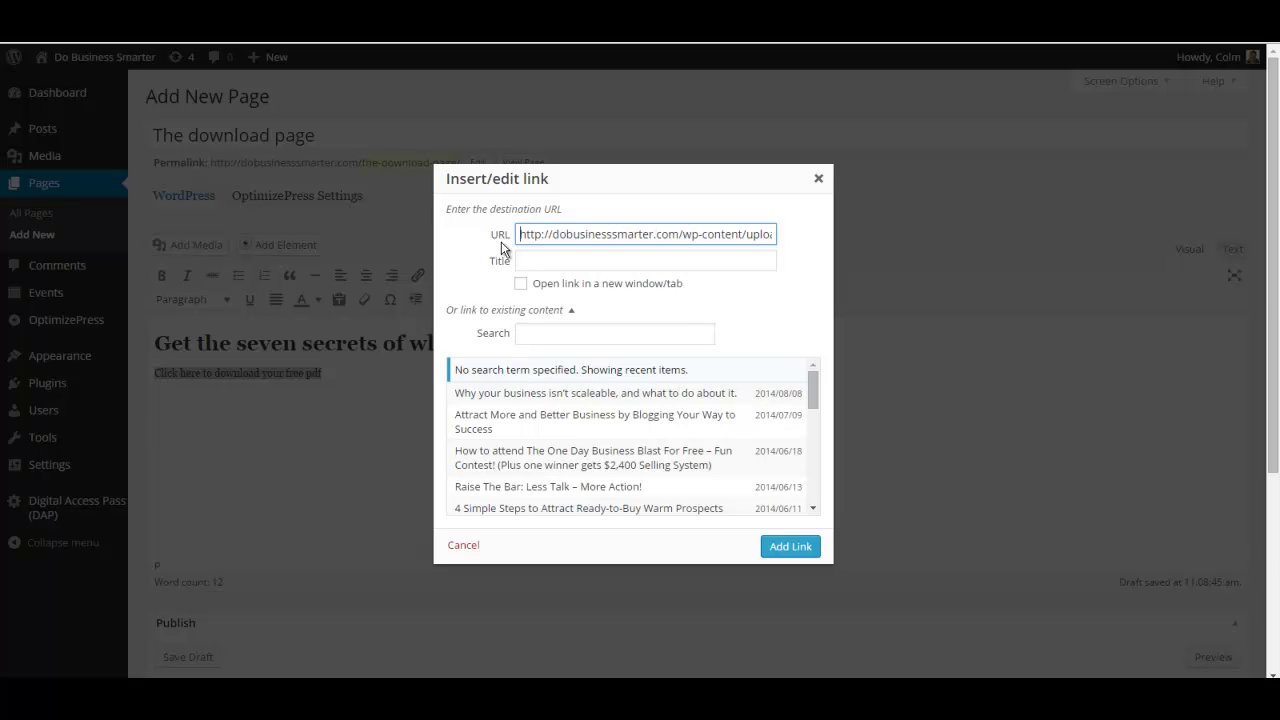
click(790, 547)
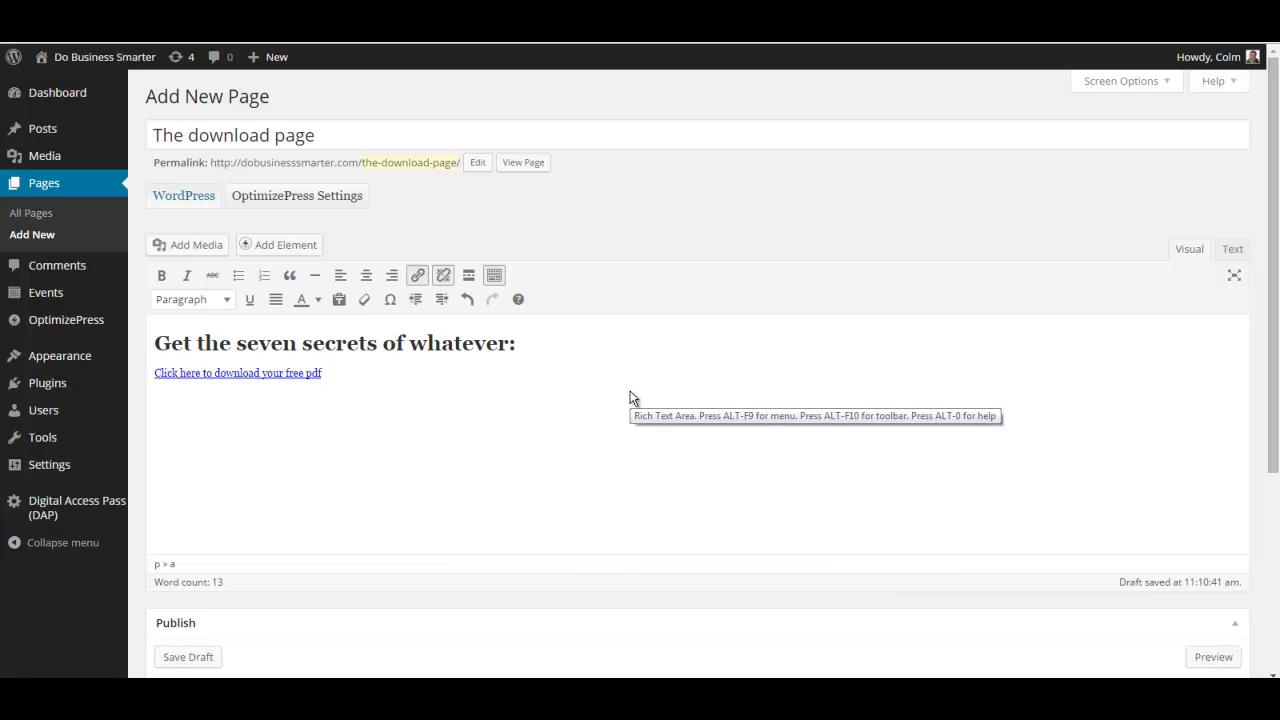
Publish 'The download page' and verify its live download link opens the Customer Service Plan PDF.
scroll(600, 440, down, 3)
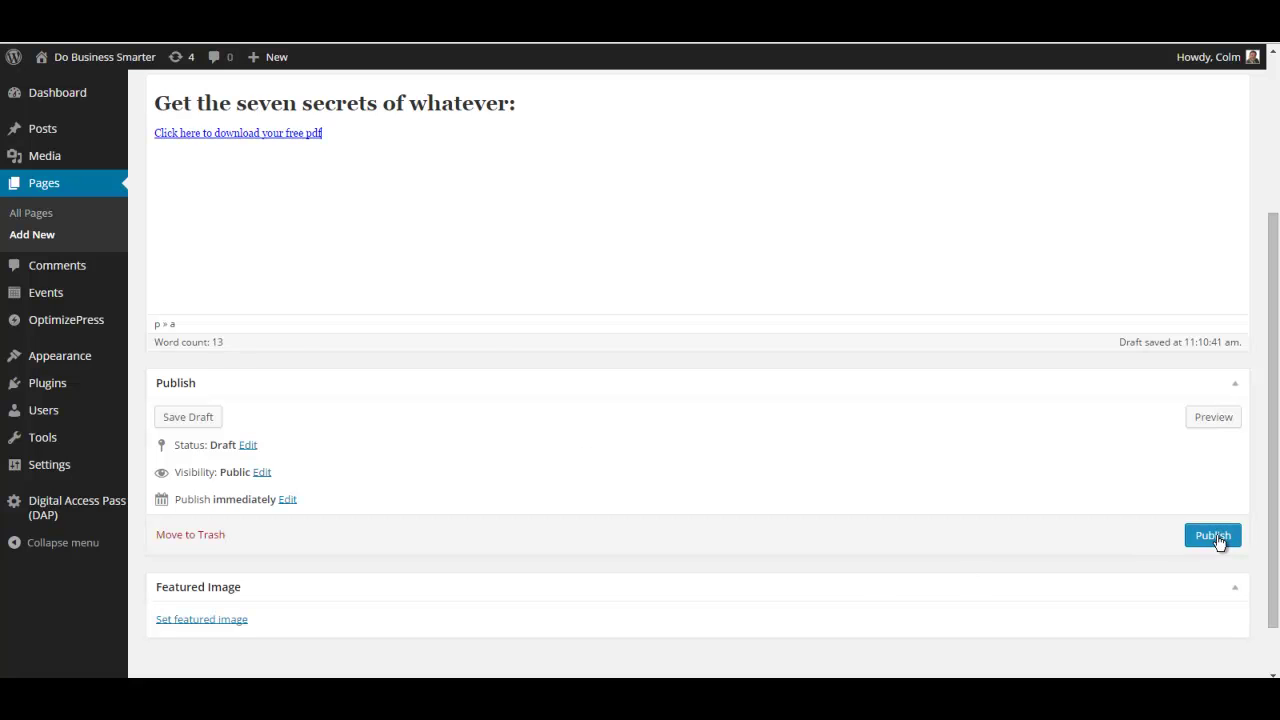
click(1214, 537)
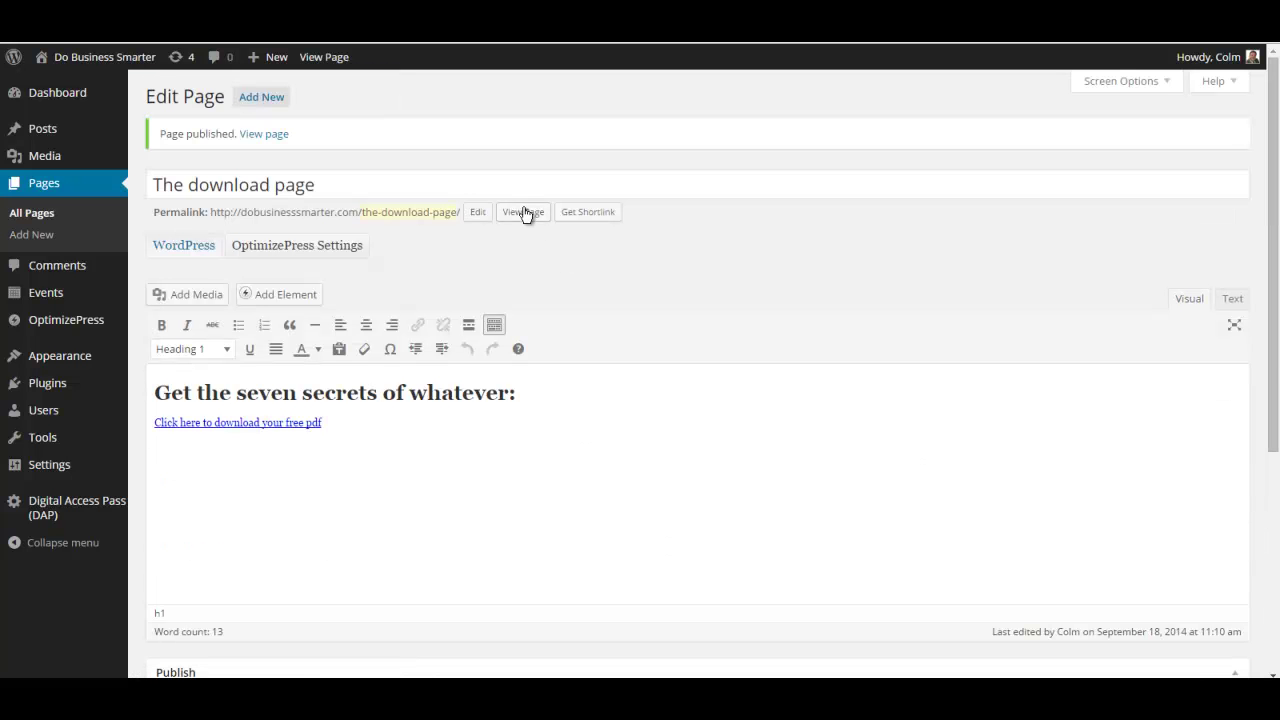
right_click(525, 212)
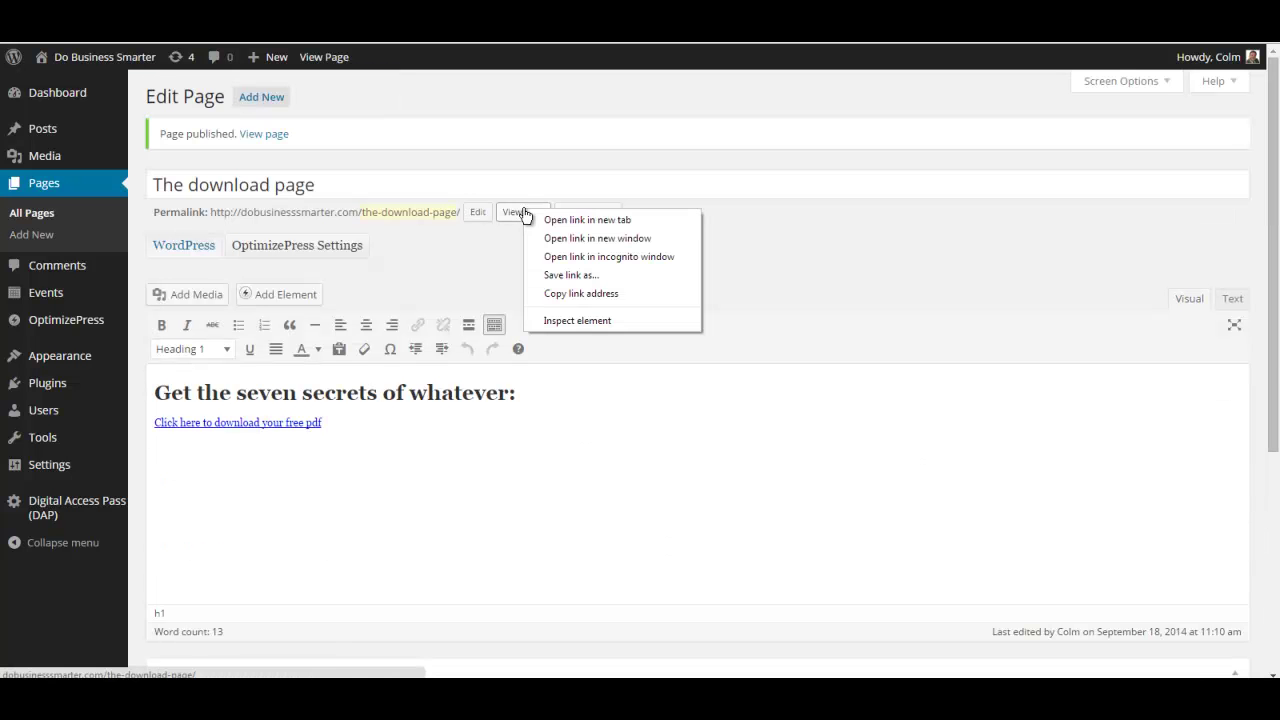
click(587, 220)
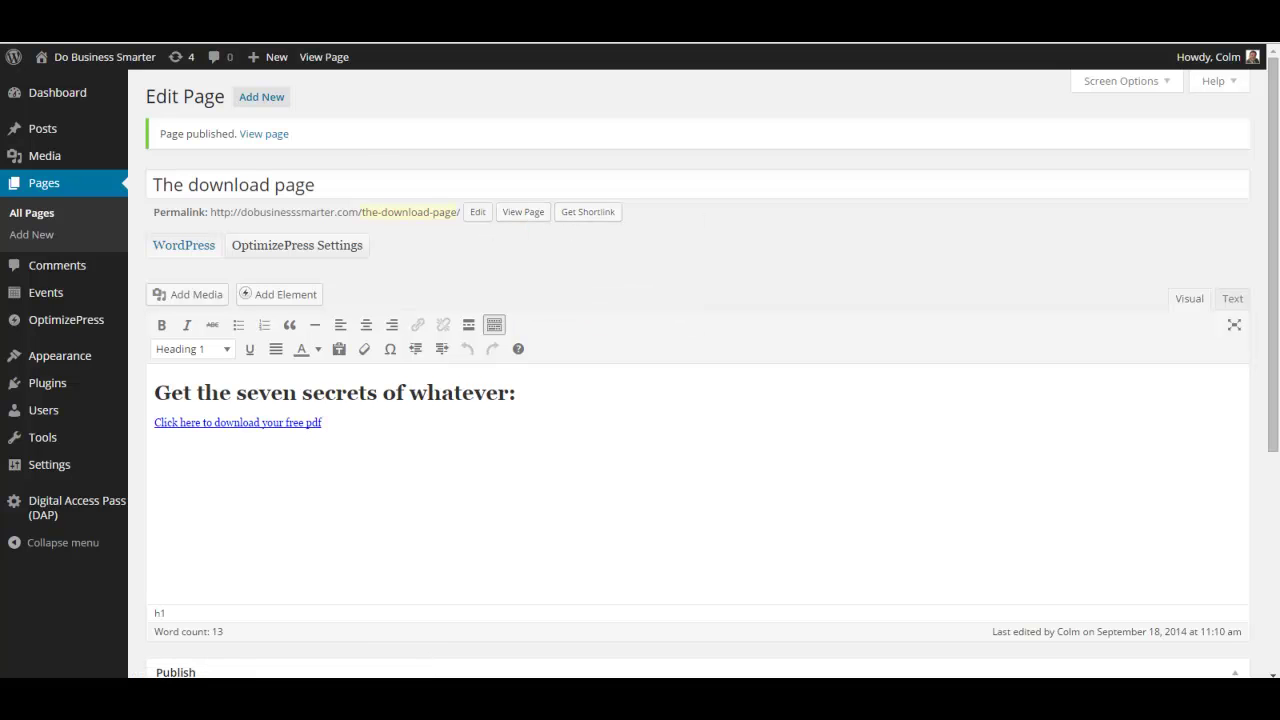
key(ctrl+Tab)
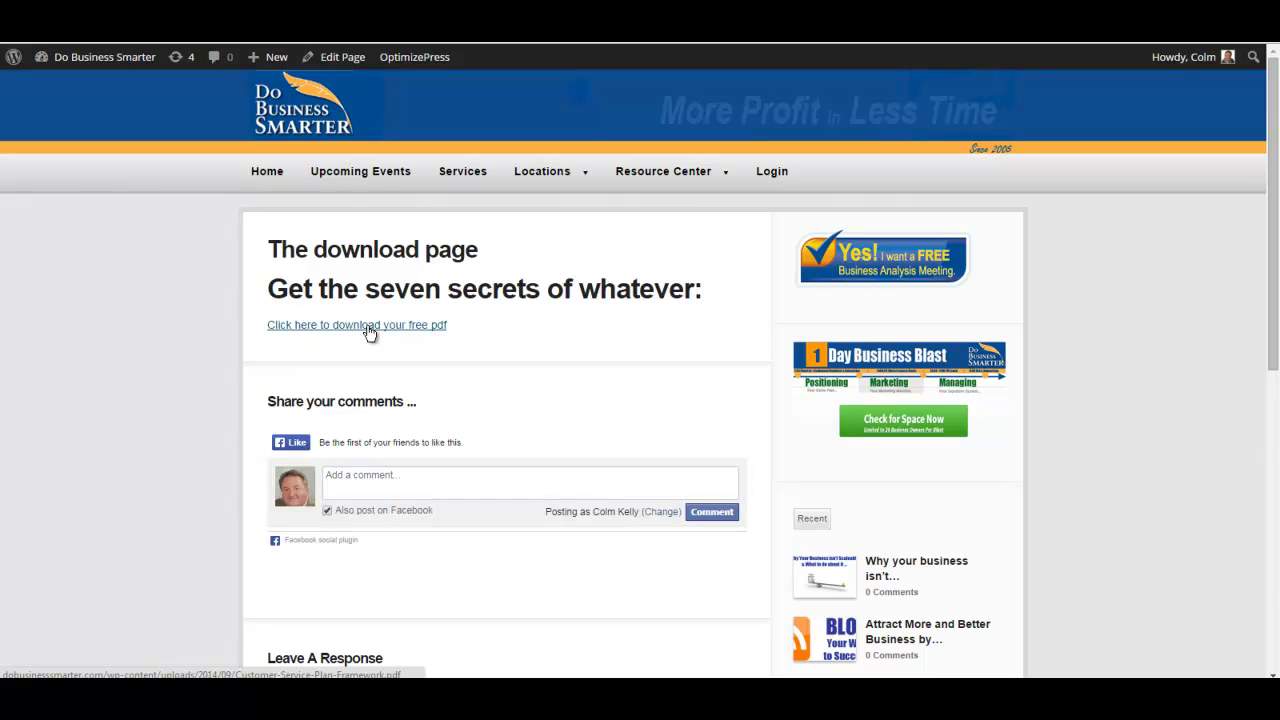
click(369, 332)
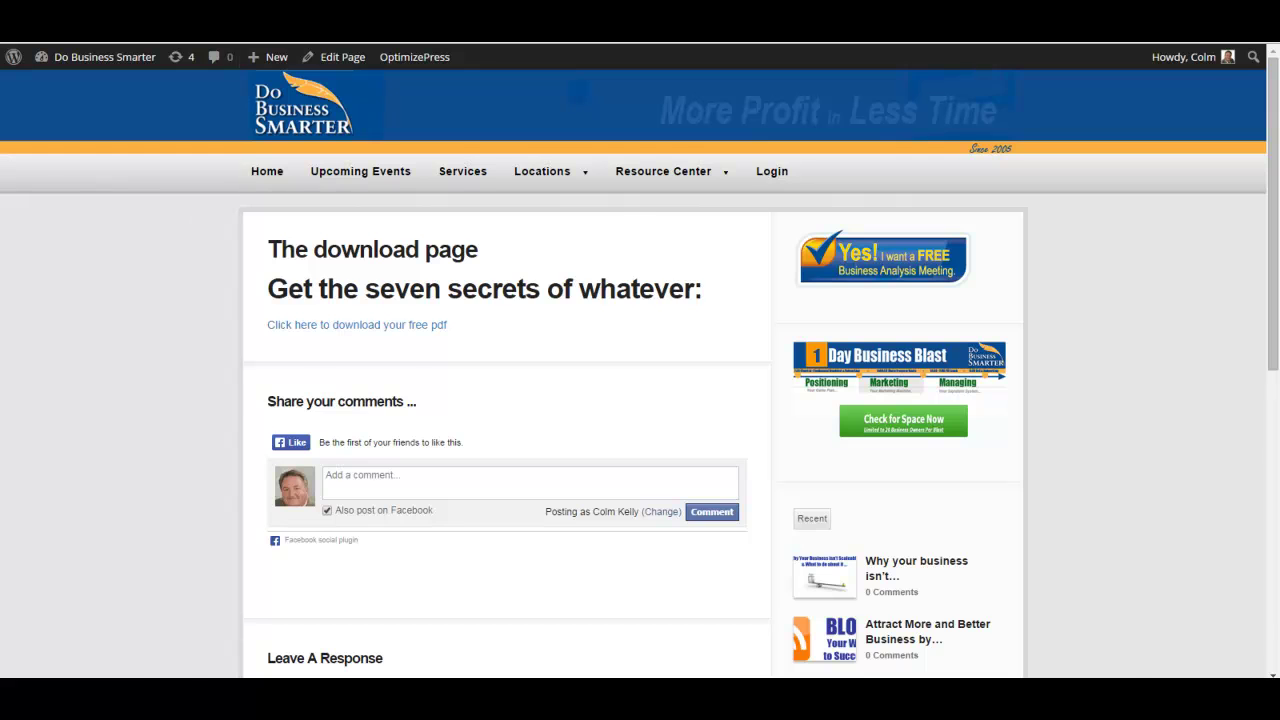
key(alt+Left)
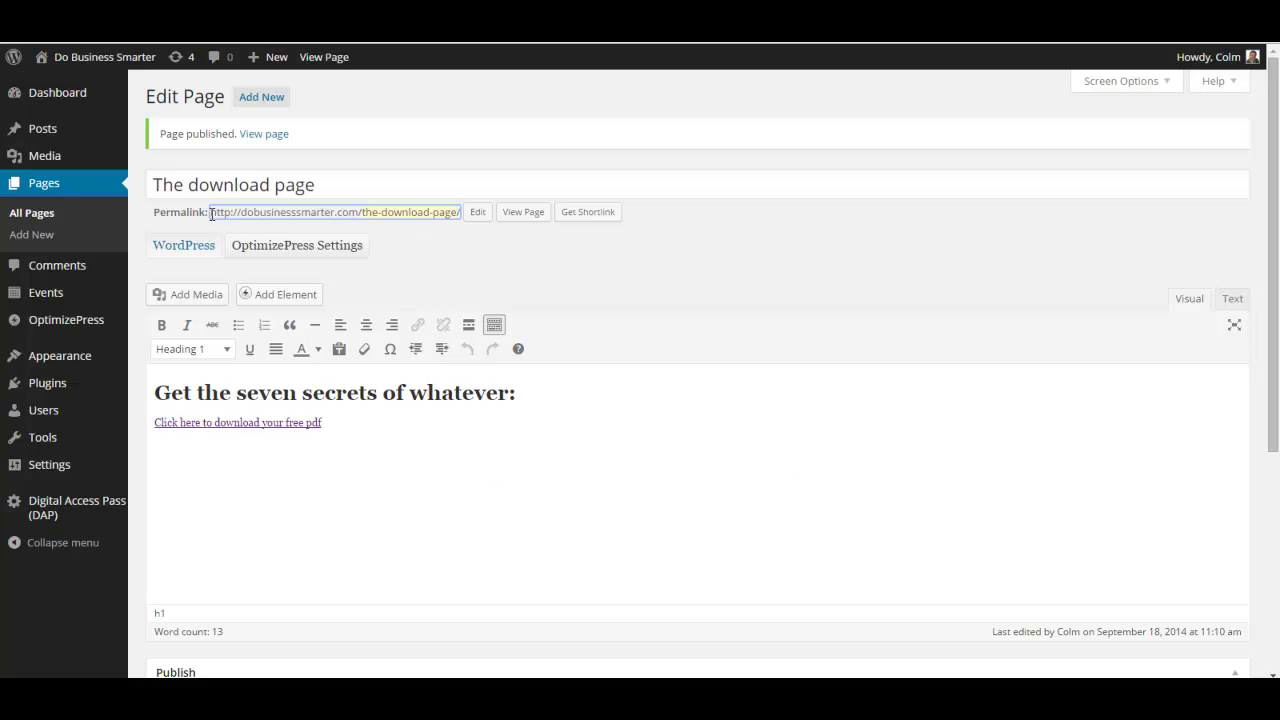
Select the download page's full permalink address in the editor.
drag(211, 214, 461, 208)
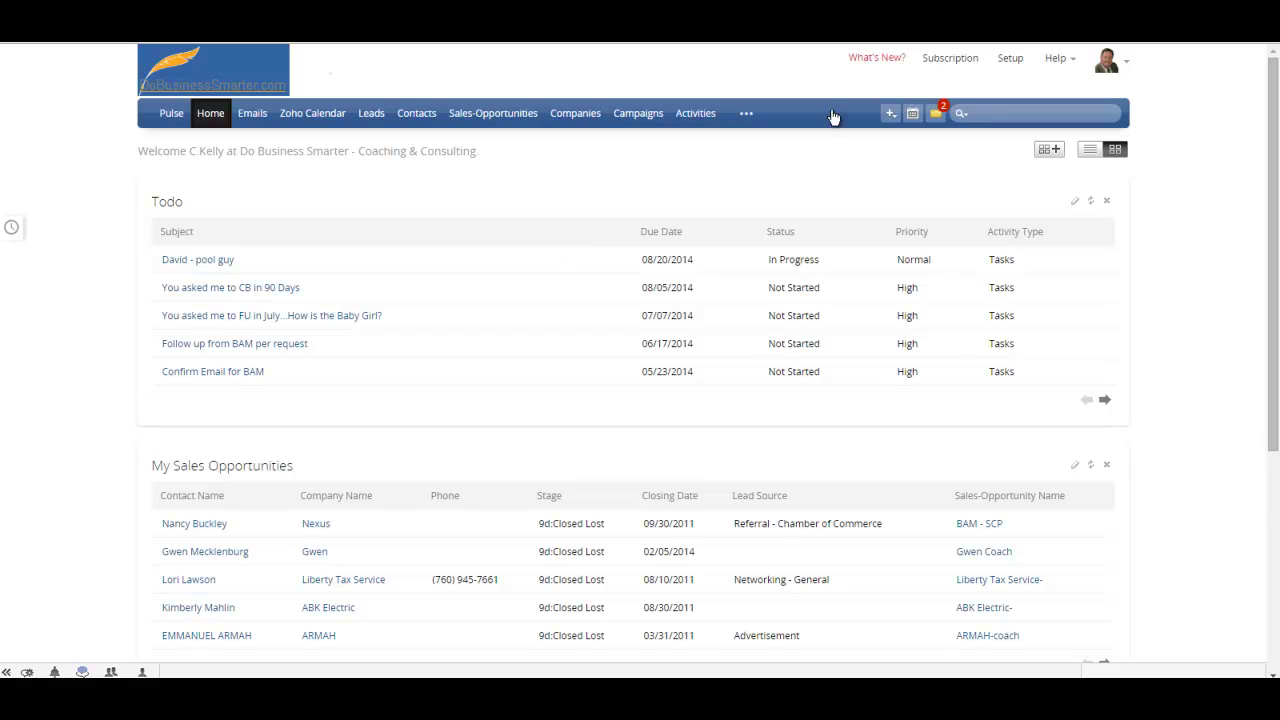
Create a new lead form from Setup's Website Integration Web Forms section.
click(1010, 60)
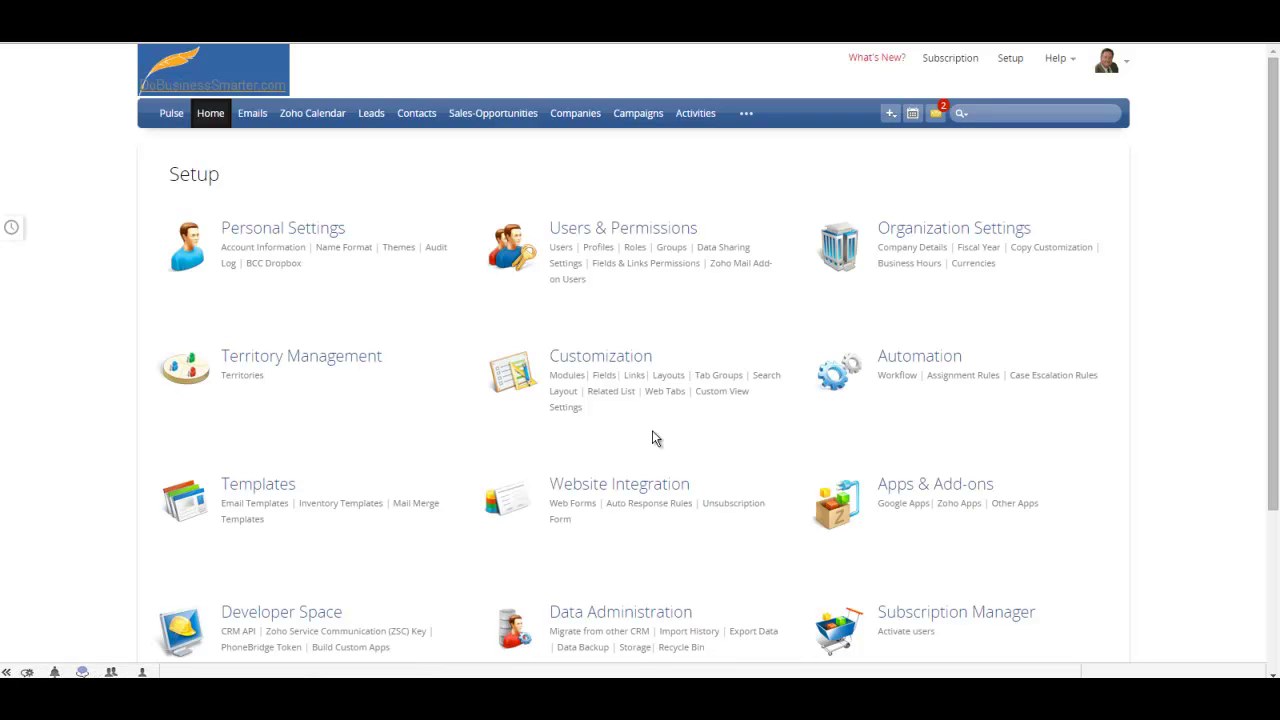
click(574, 508)
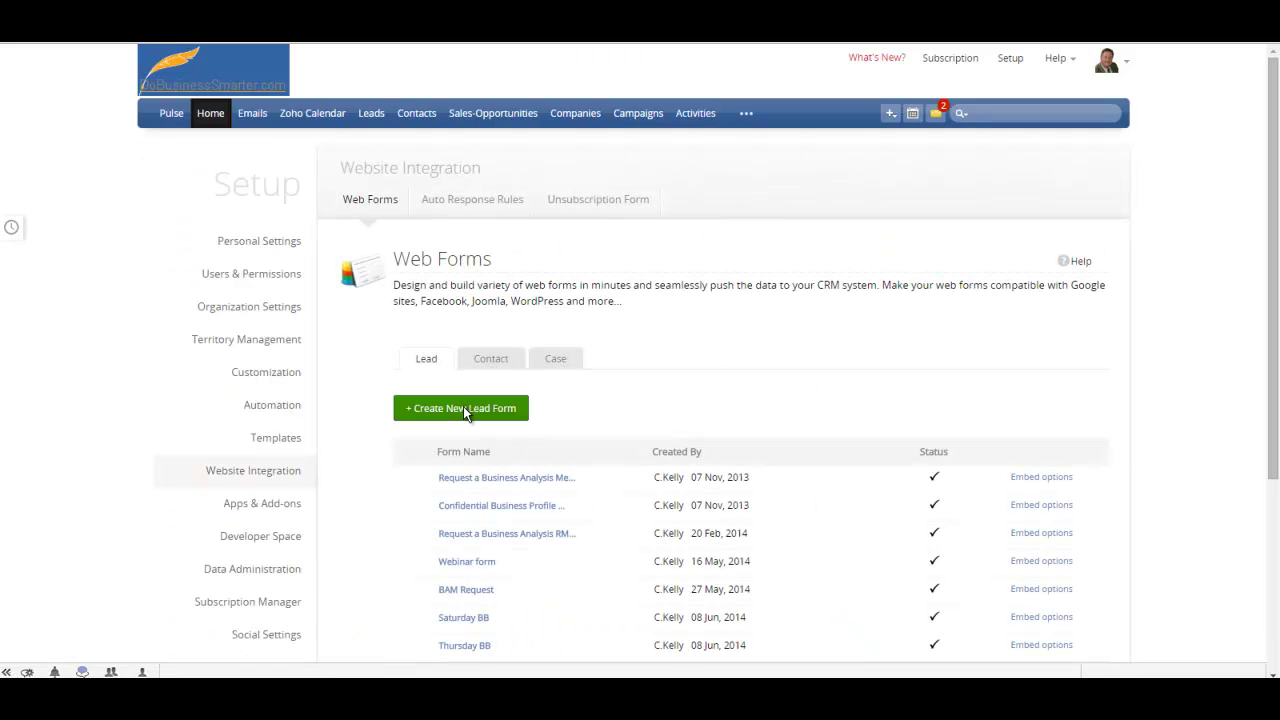
click(463, 406)
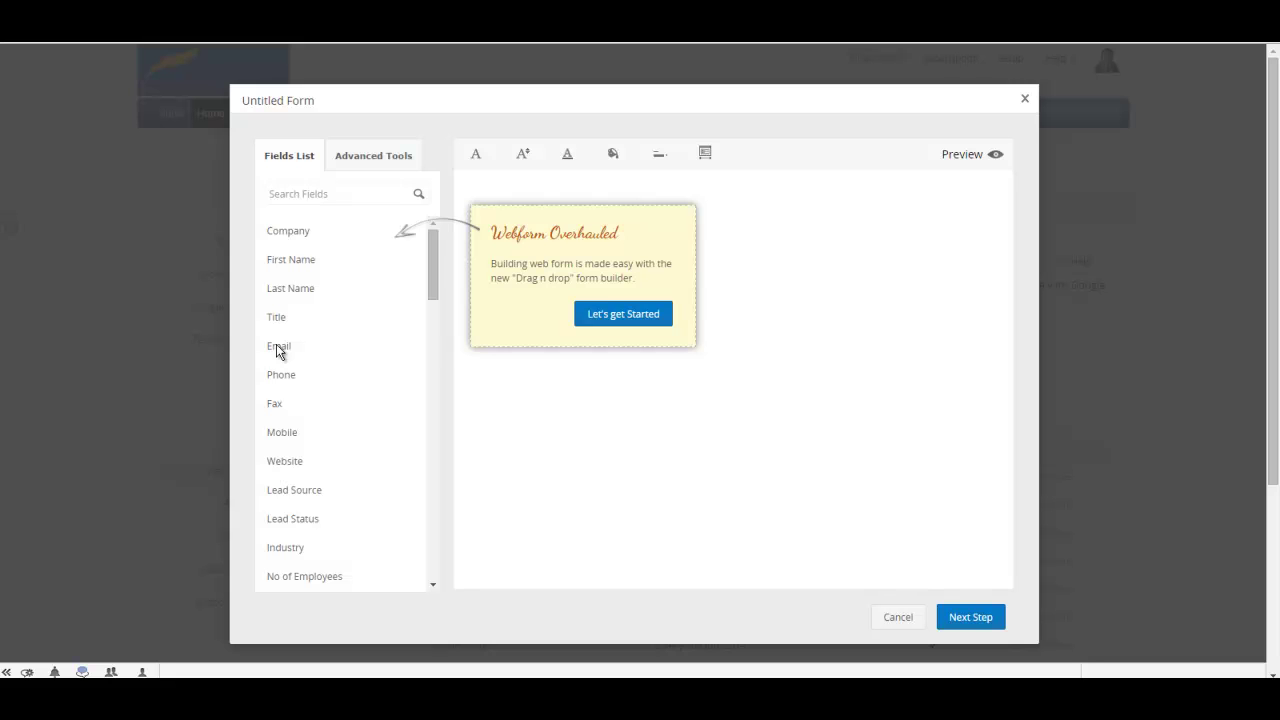
Add Email and First Name fields above Last Name on the lead form.
click(620, 316)
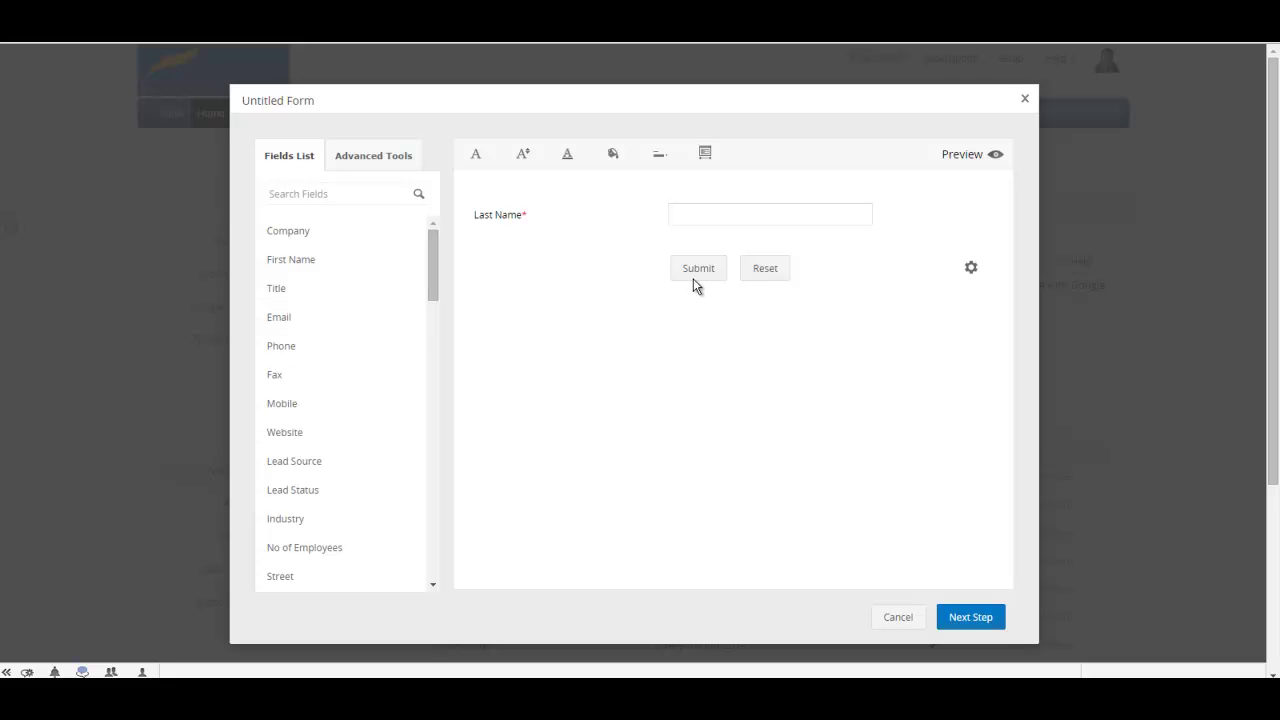
drag(279, 320, 754, 296)
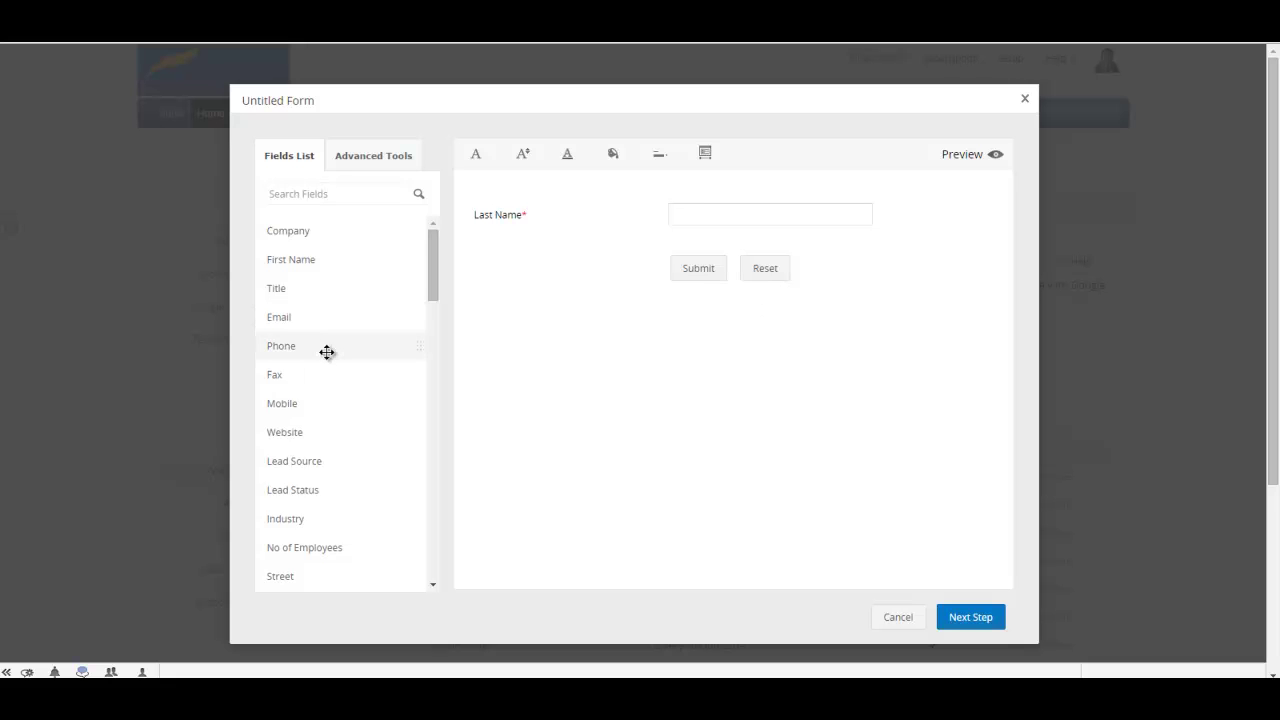
drag(286, 317, 711, 217)
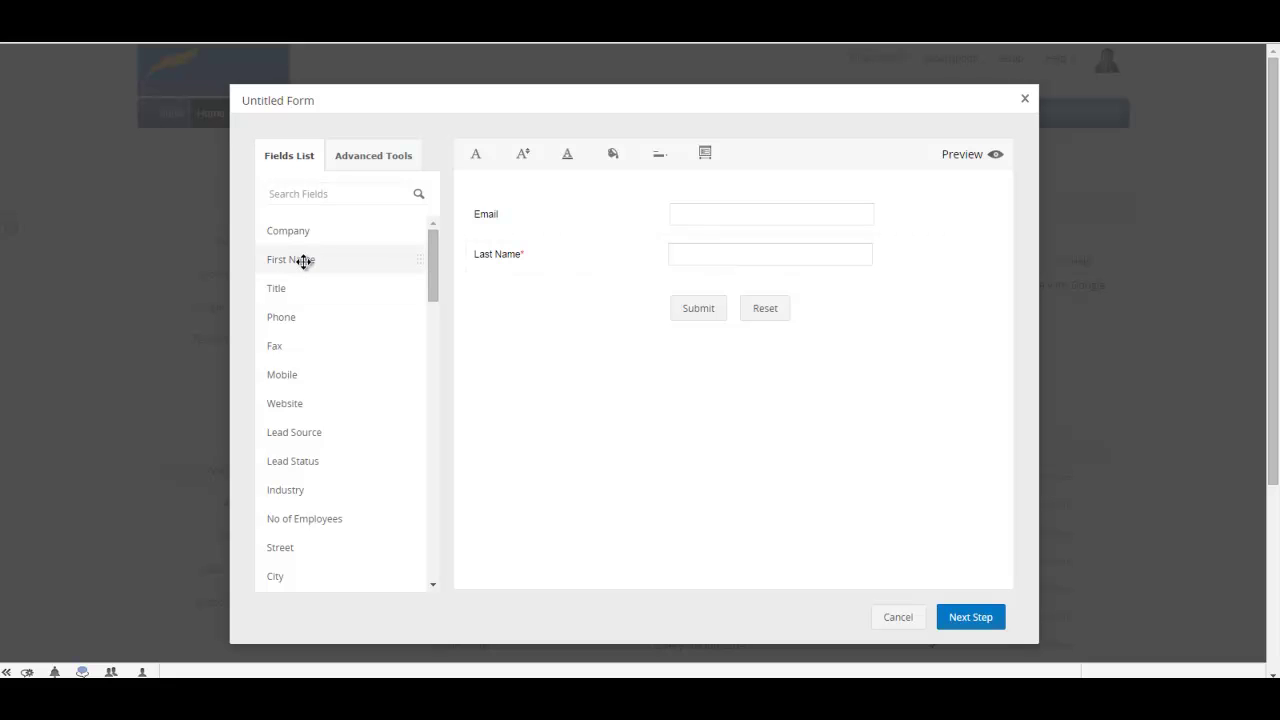
drag(311, 260, 701, 251)
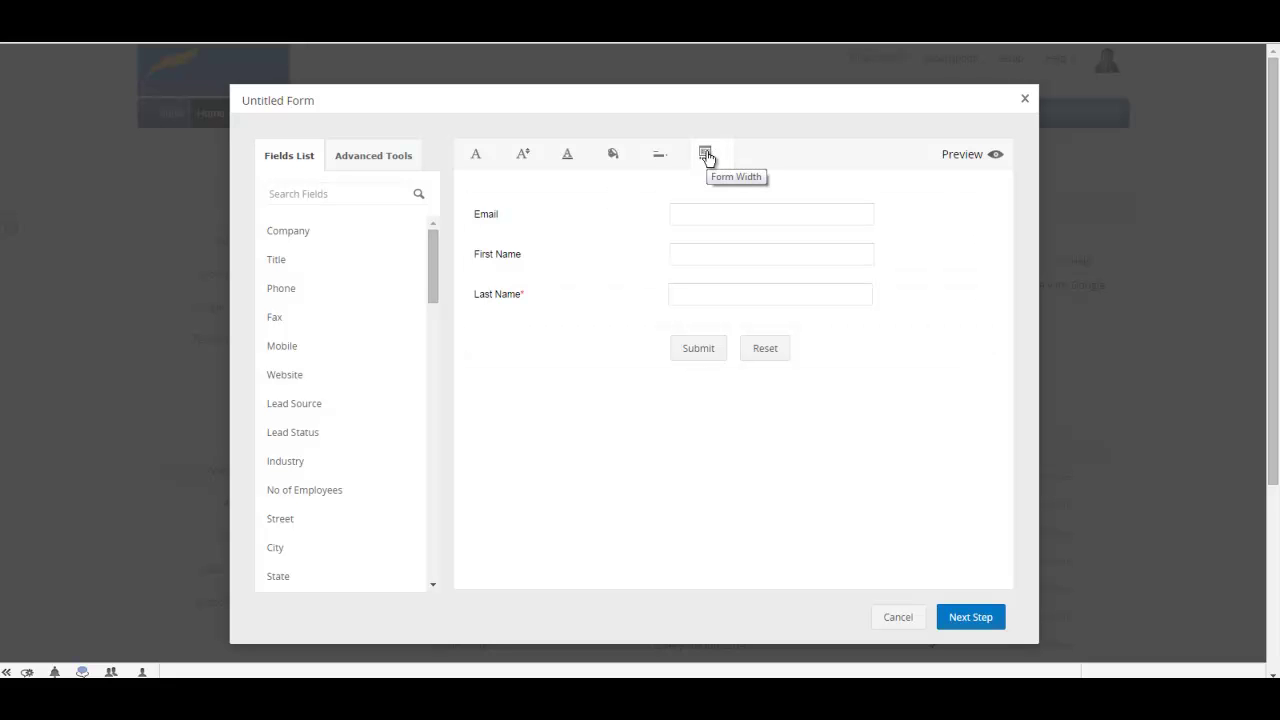
Preview the lead form, then continue to the Form Details step.
click(980, 158)
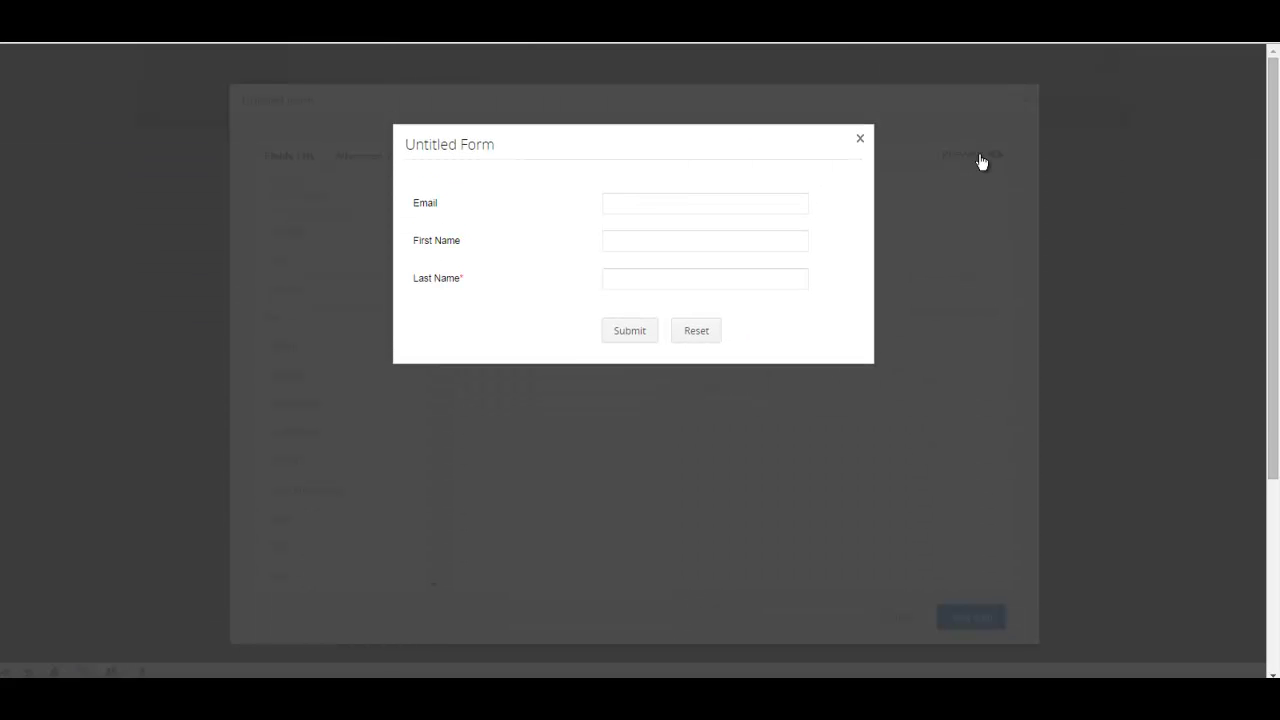
click(859, 137)
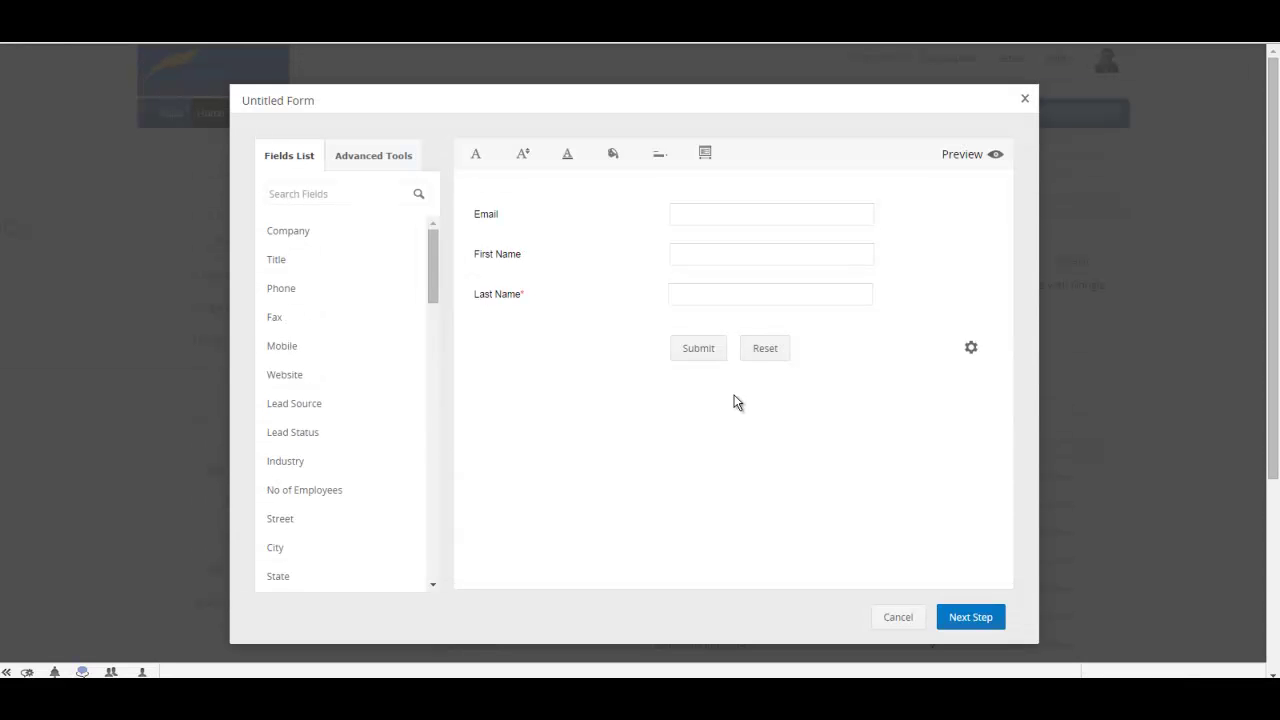
click(968, 619)
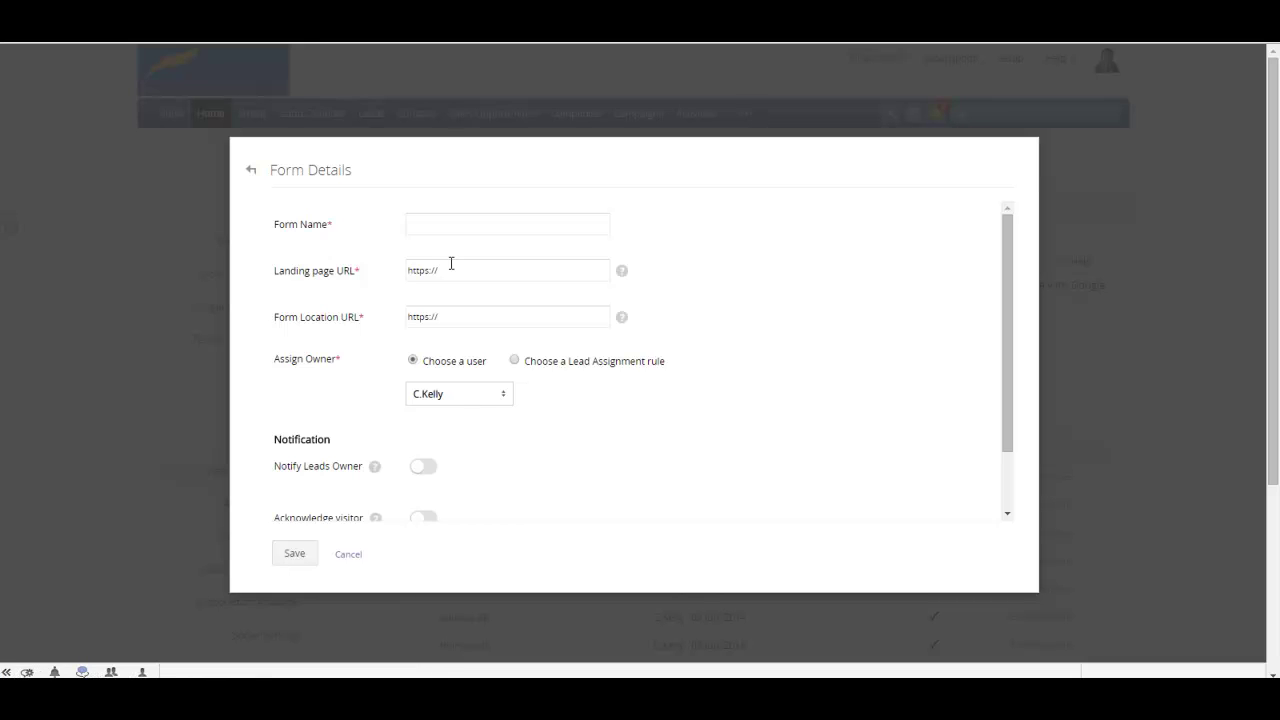
Name the form 'Demo form' and paste the download page URL as its landing page.
click(455, 223)
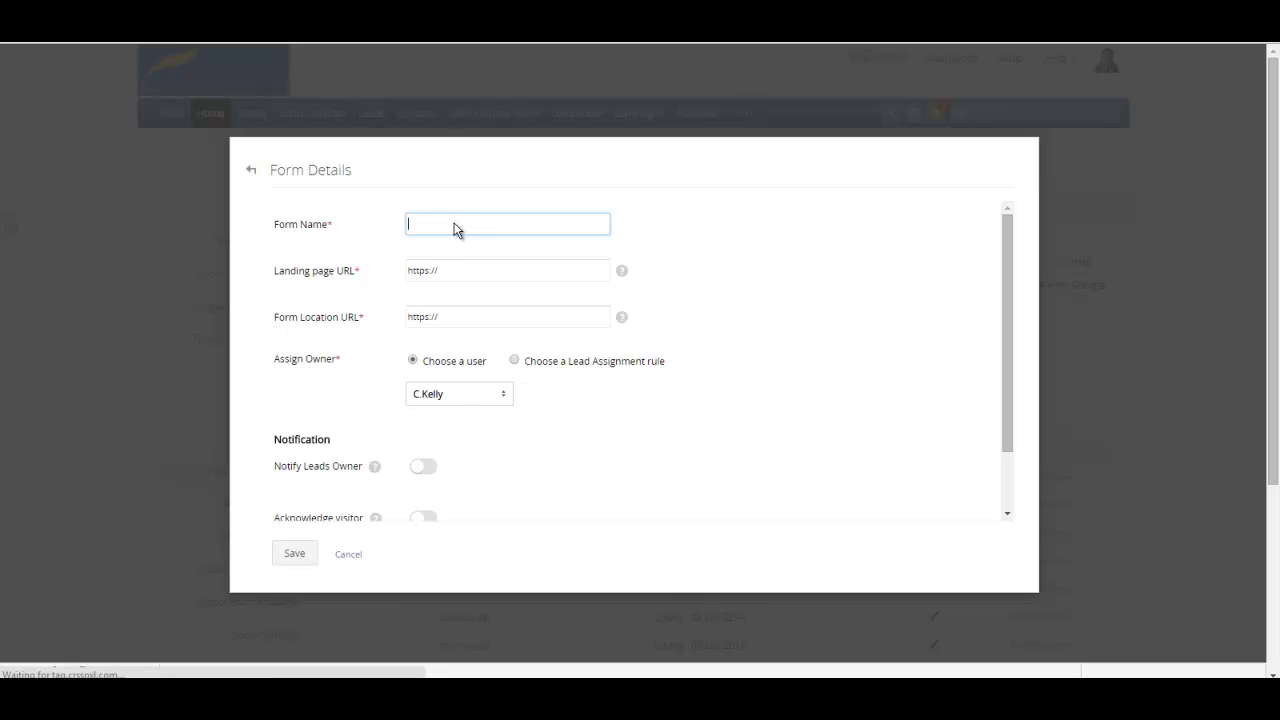
text(Demo)
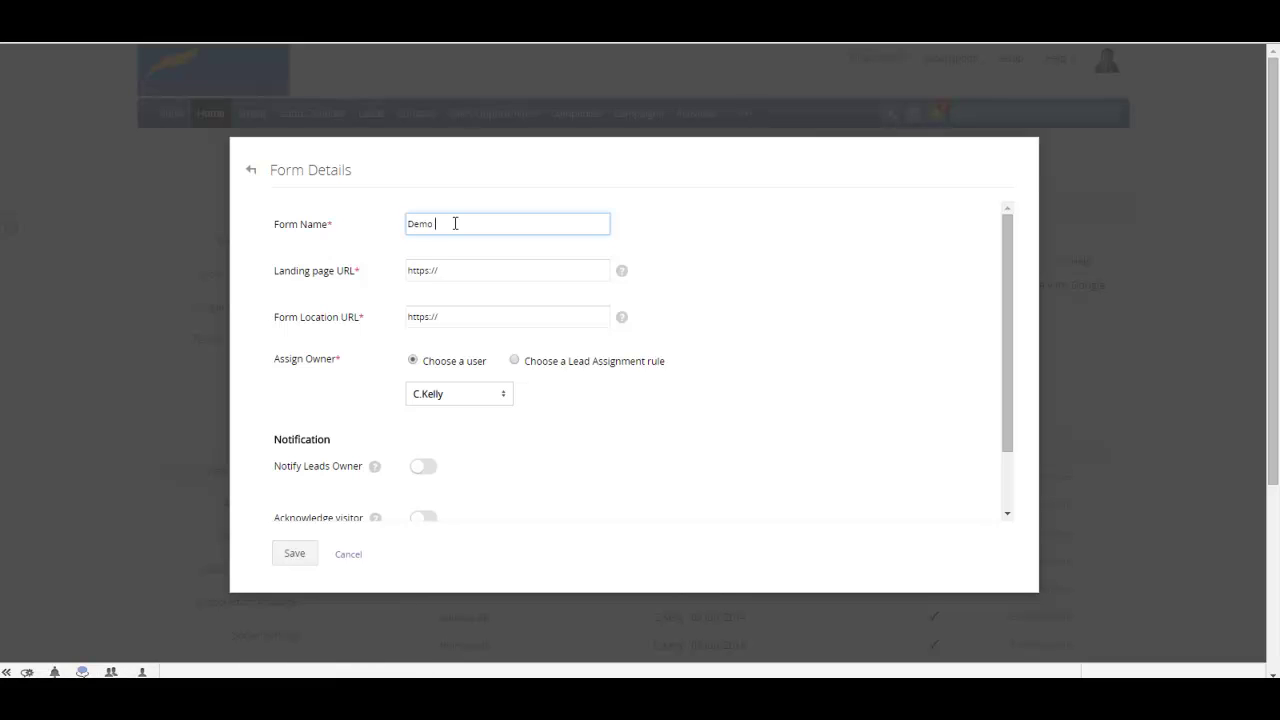
text( form)
mouse_move(621, 274)
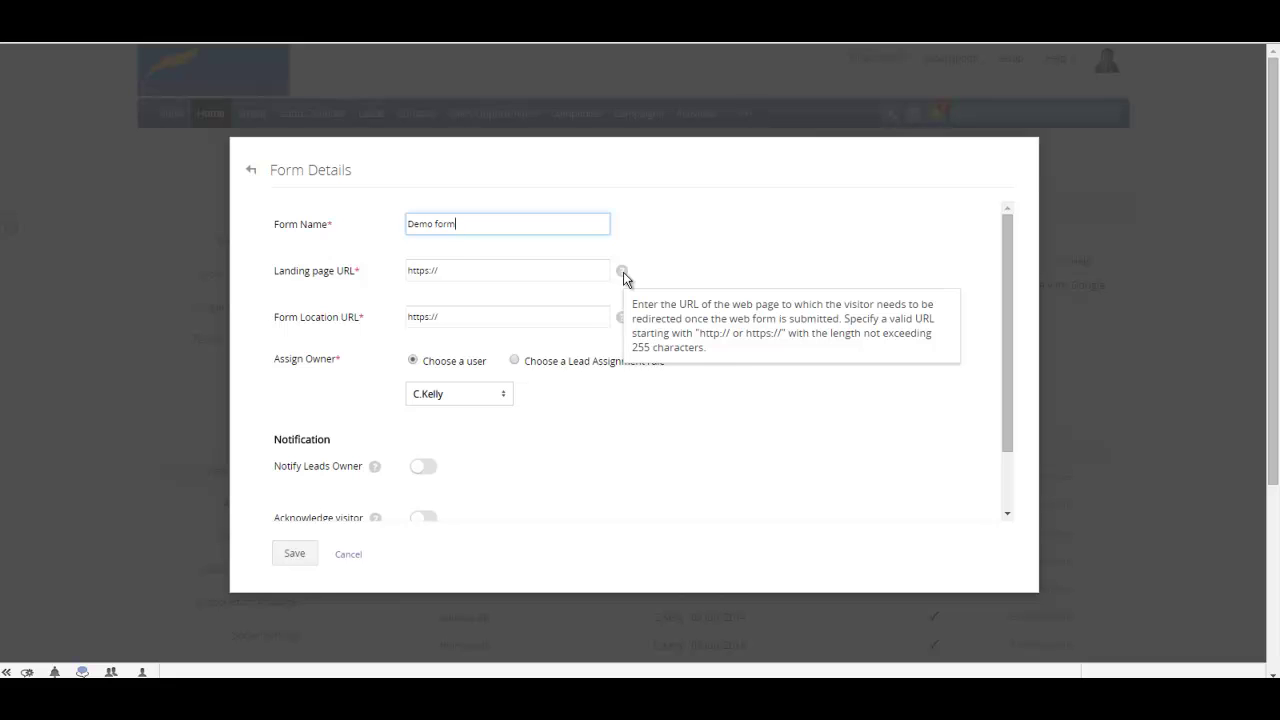
drag(470, 270, 378, 272)
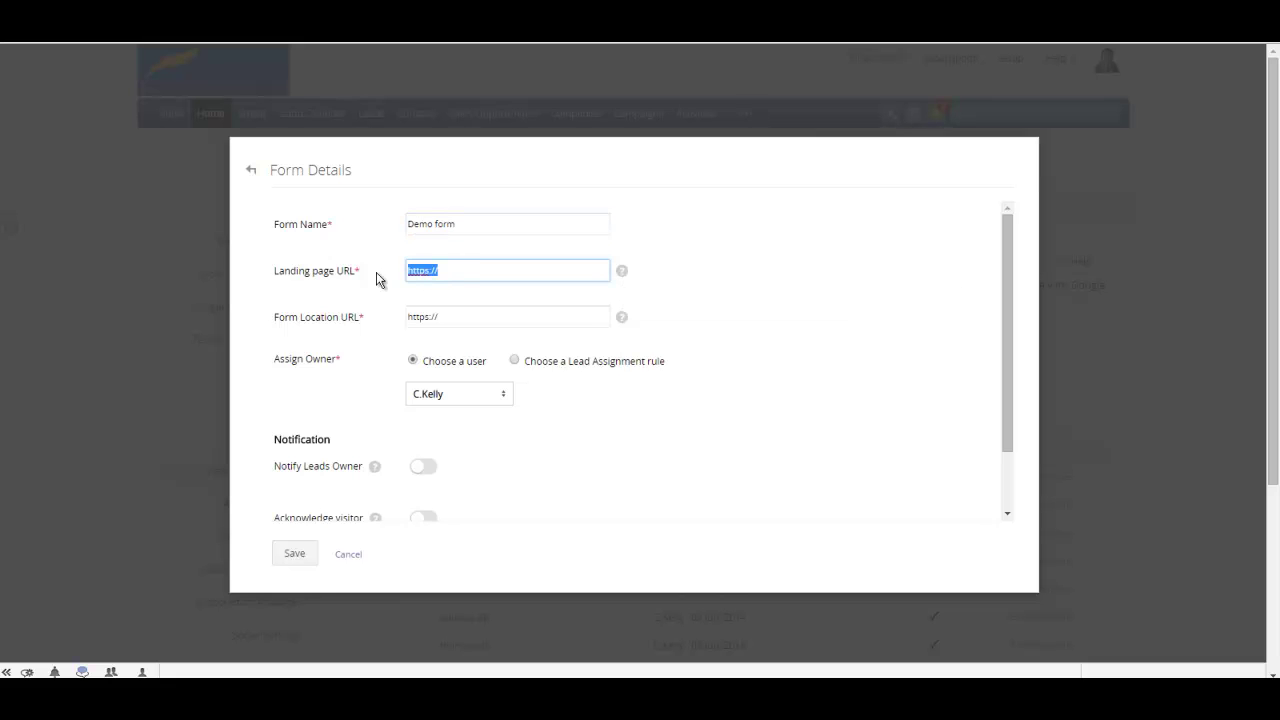
key(ctrl+v)
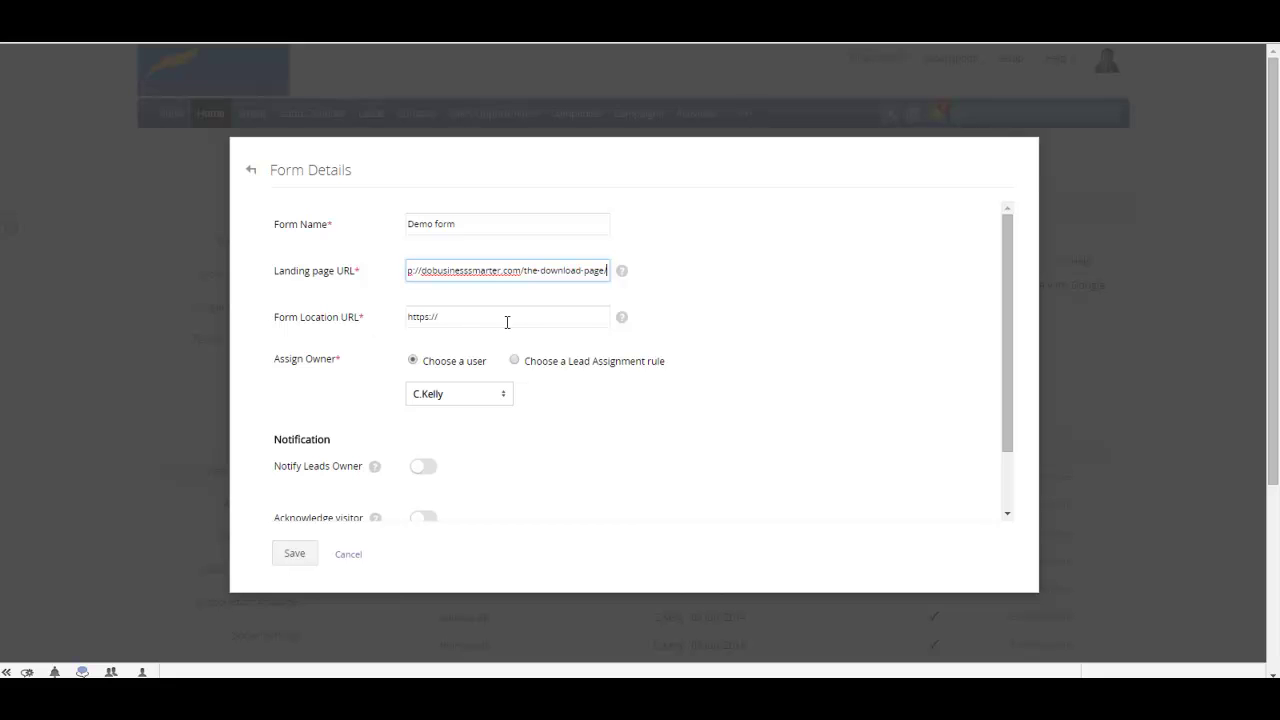
Replace the Form Location URL with *.
mouse_move(621, 322)
drag(457, 316, 403, 322)
text(*)
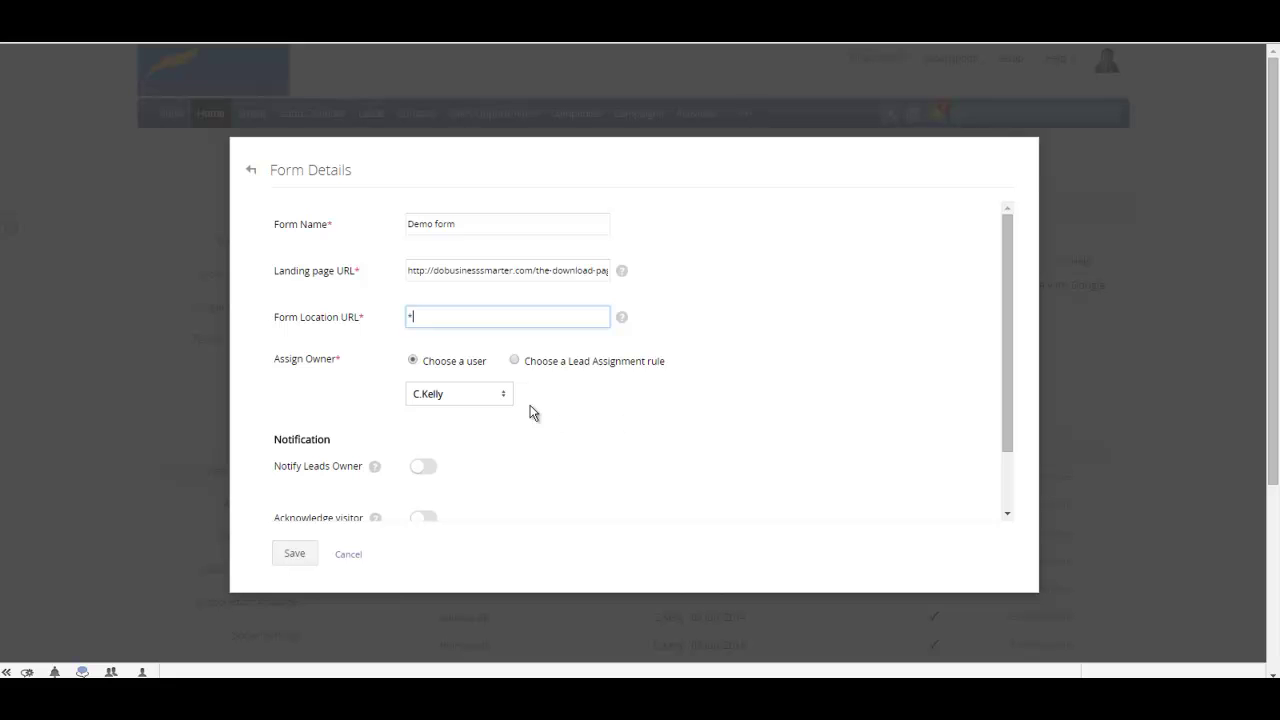
Turn on notifying the lead's owner when the form is submitted.
scroll(628, 458, down, 2)
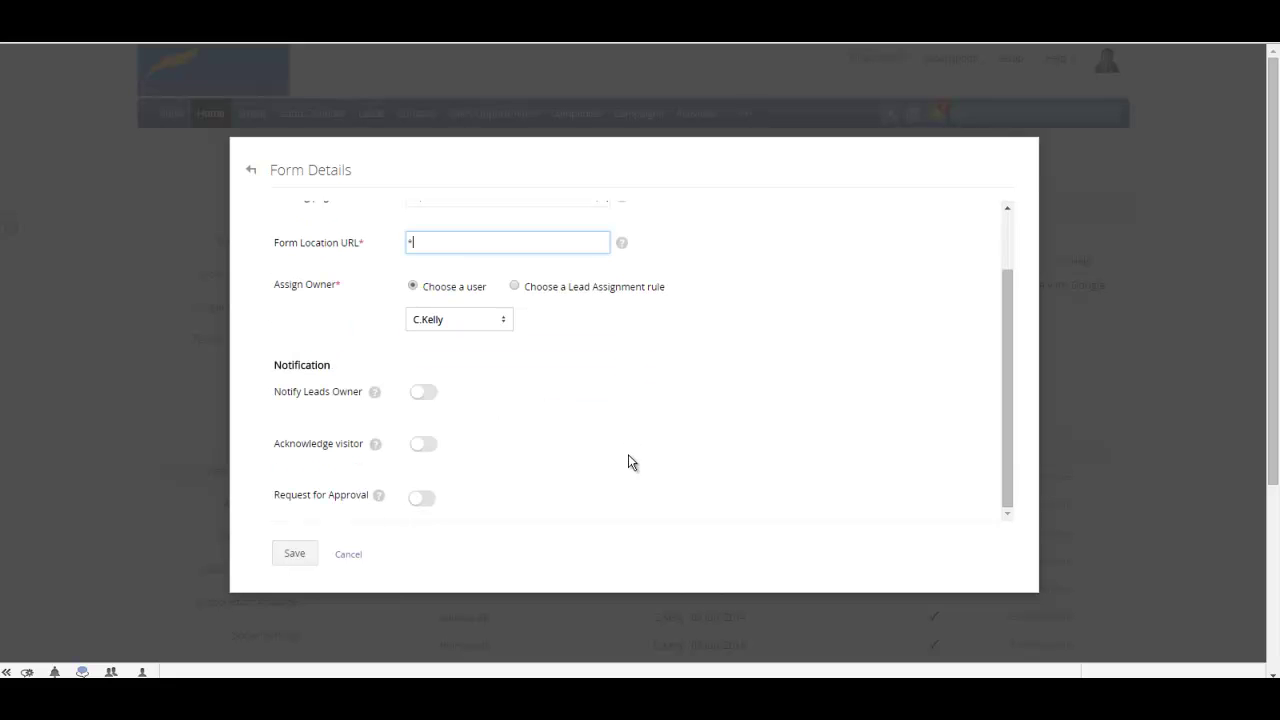
scroll(523, 435, down, 1)
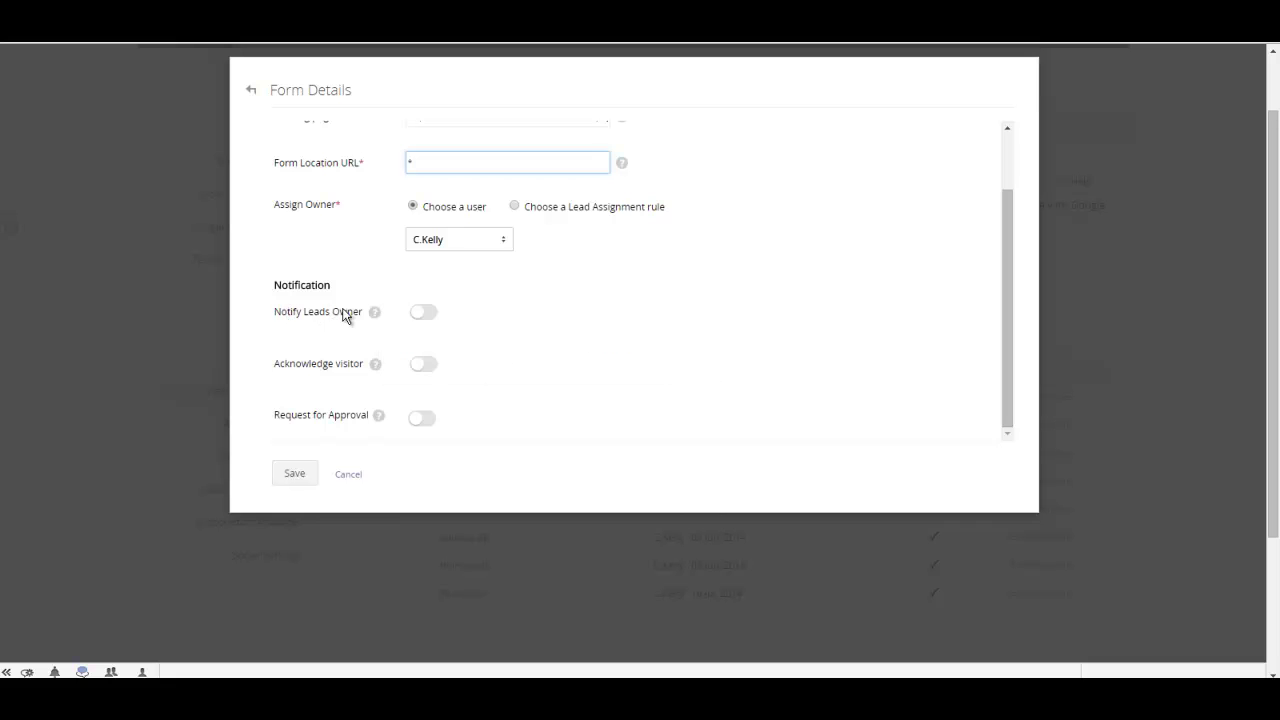
click(430, 315)
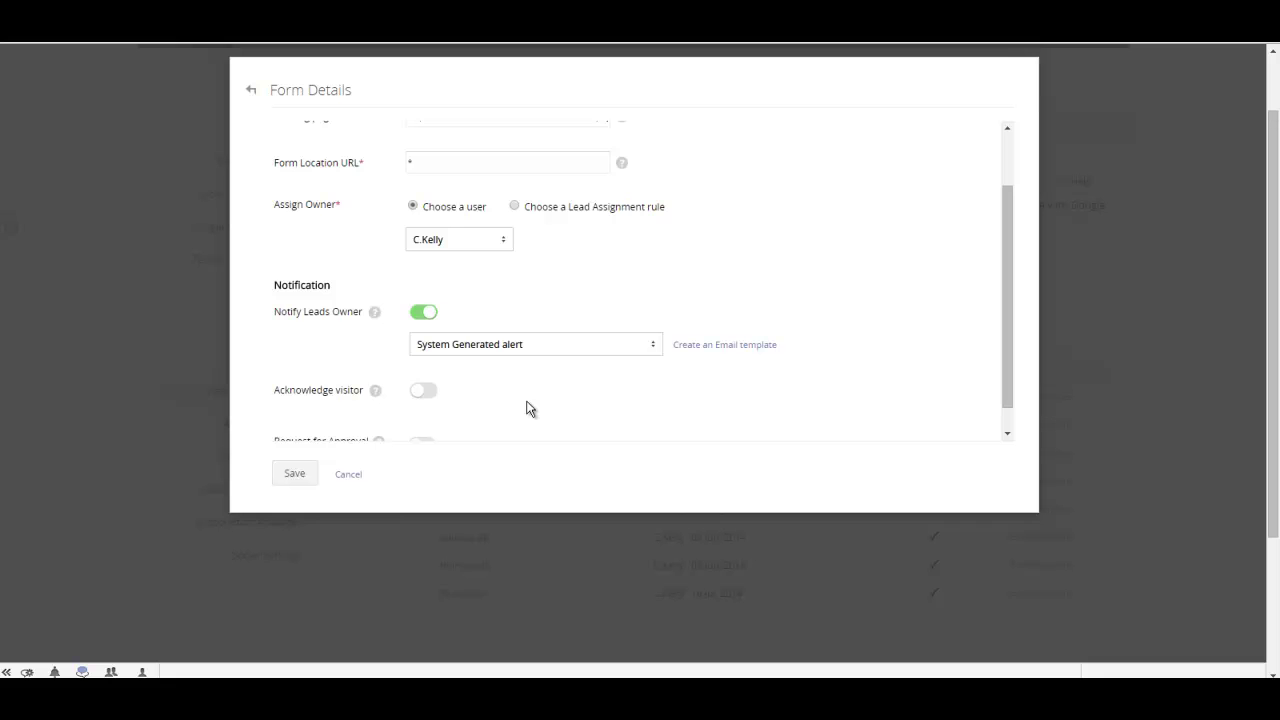
Acknowledge all visitors with a default response using the webinar email template, and save the form.
scroll(530, 409, down, 3)
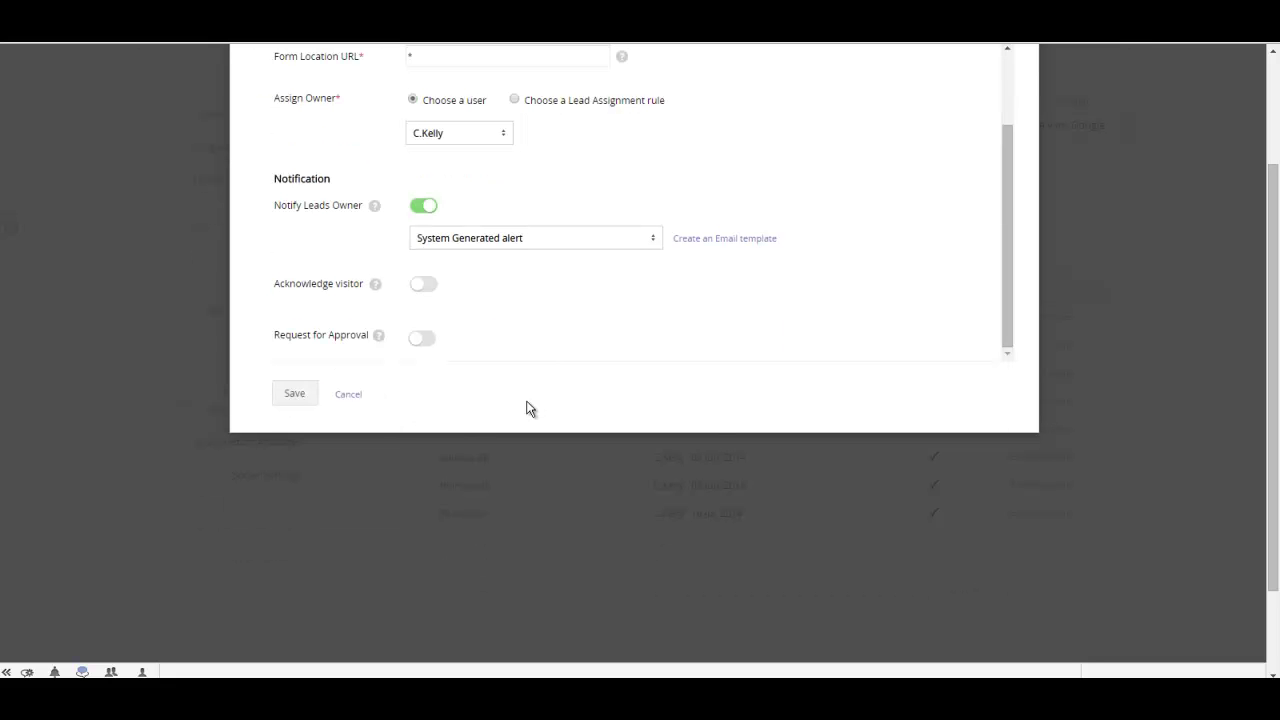
click(429, 287)
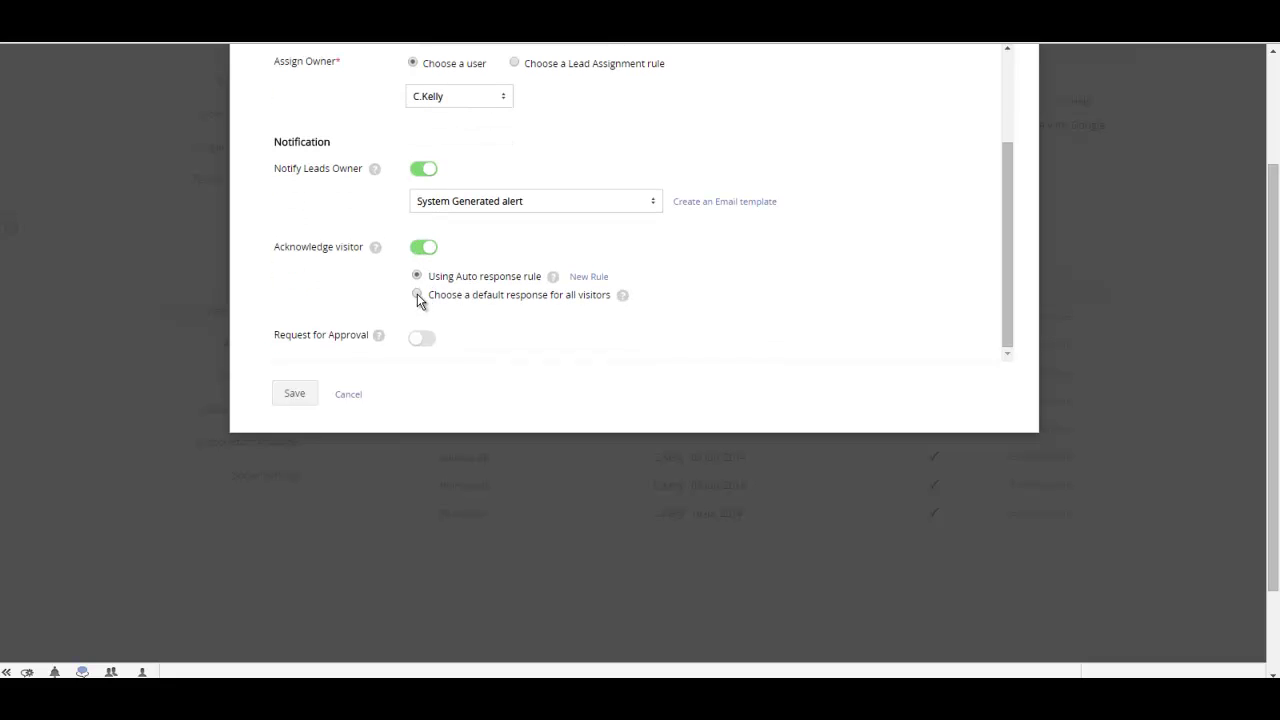
click(417, 295)
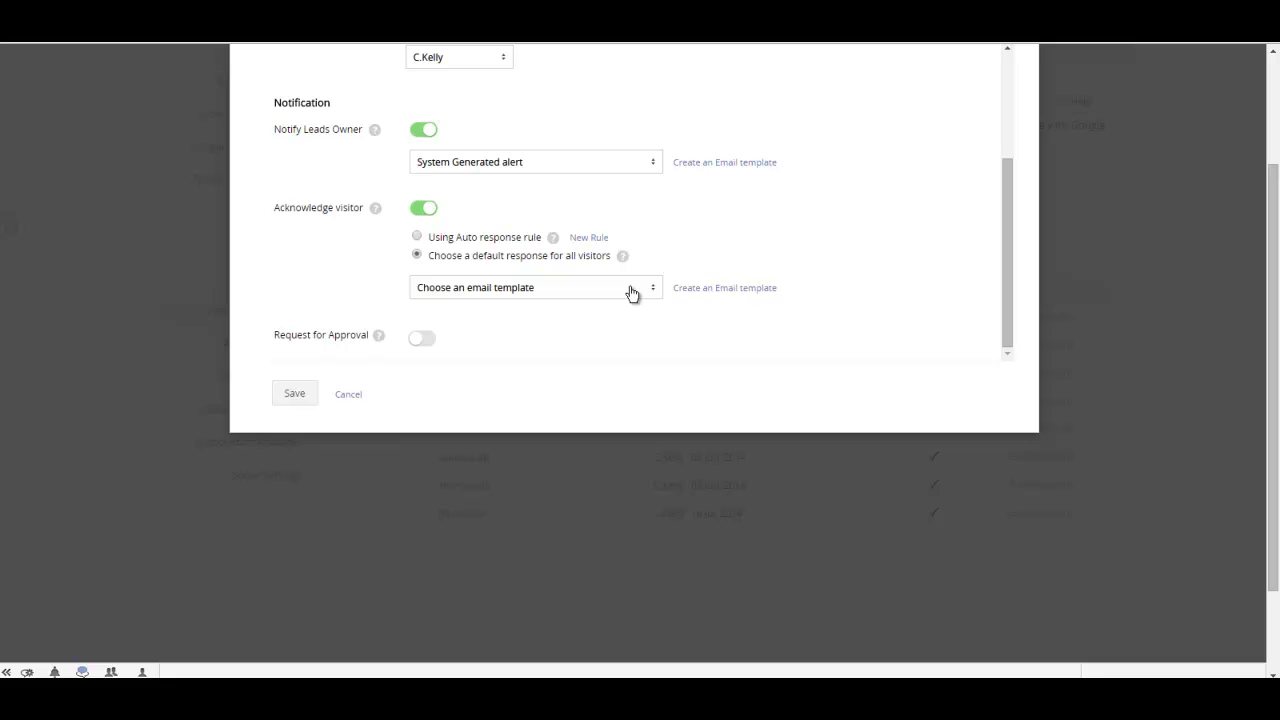
click(631, 293)
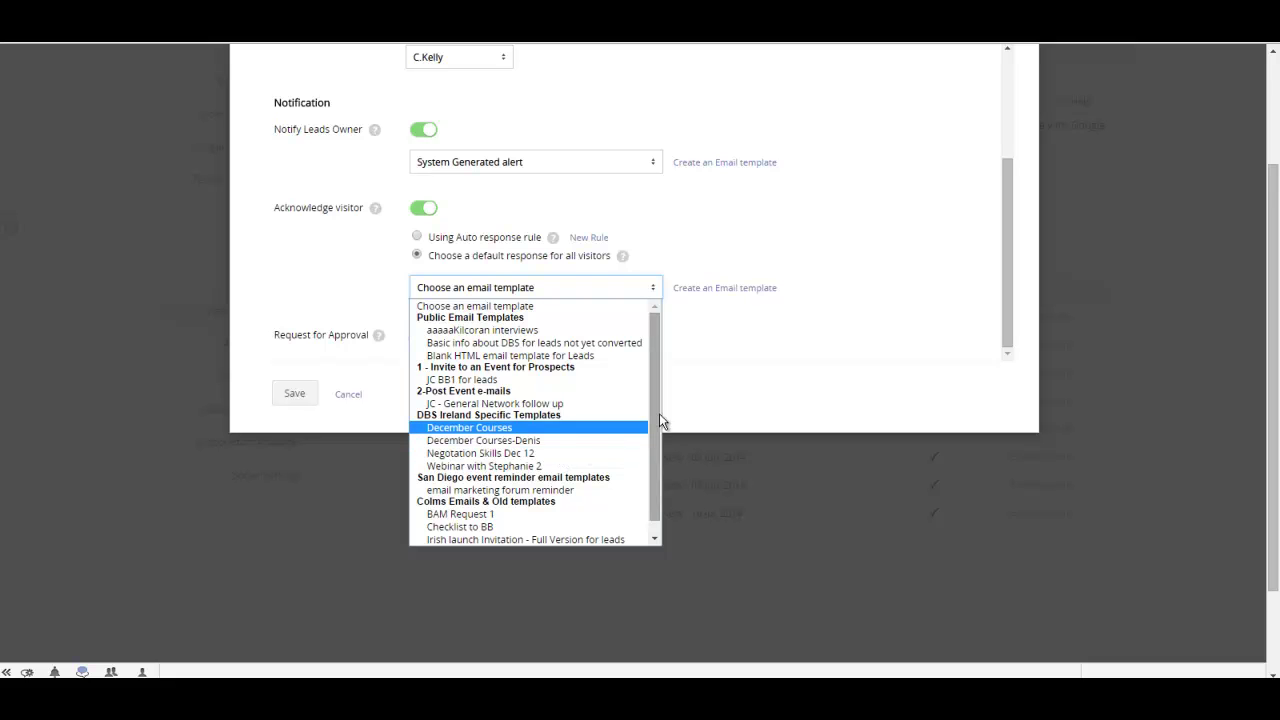
drag(656, 440, 650, 468)
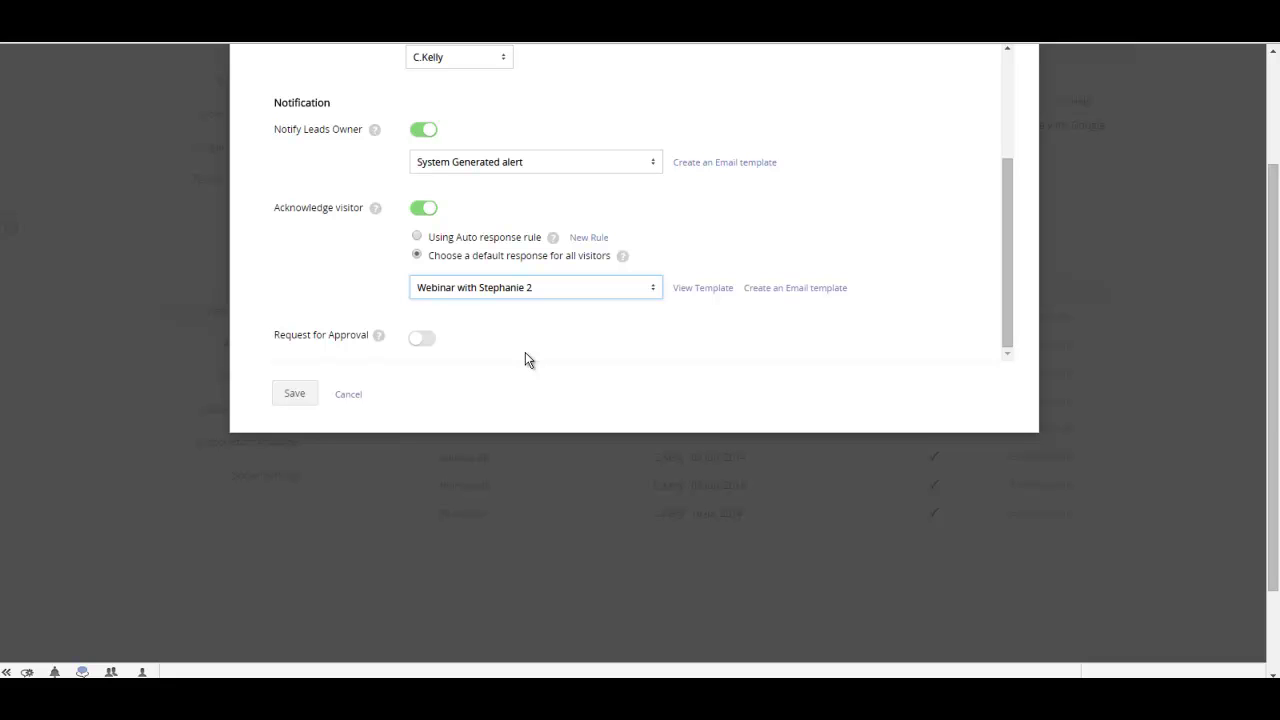
click(302, 395)
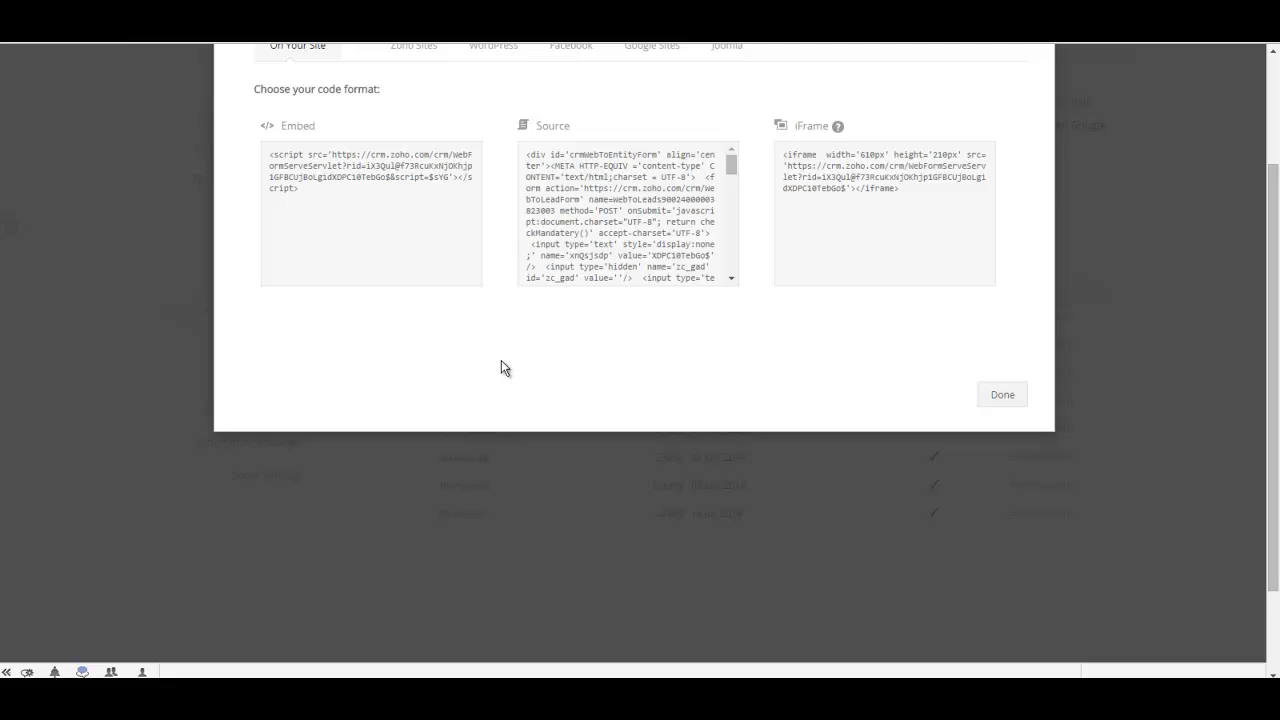
Select the lead form's full WordPress Source code and close the embed options.
scroll(480, 395, up, 1)
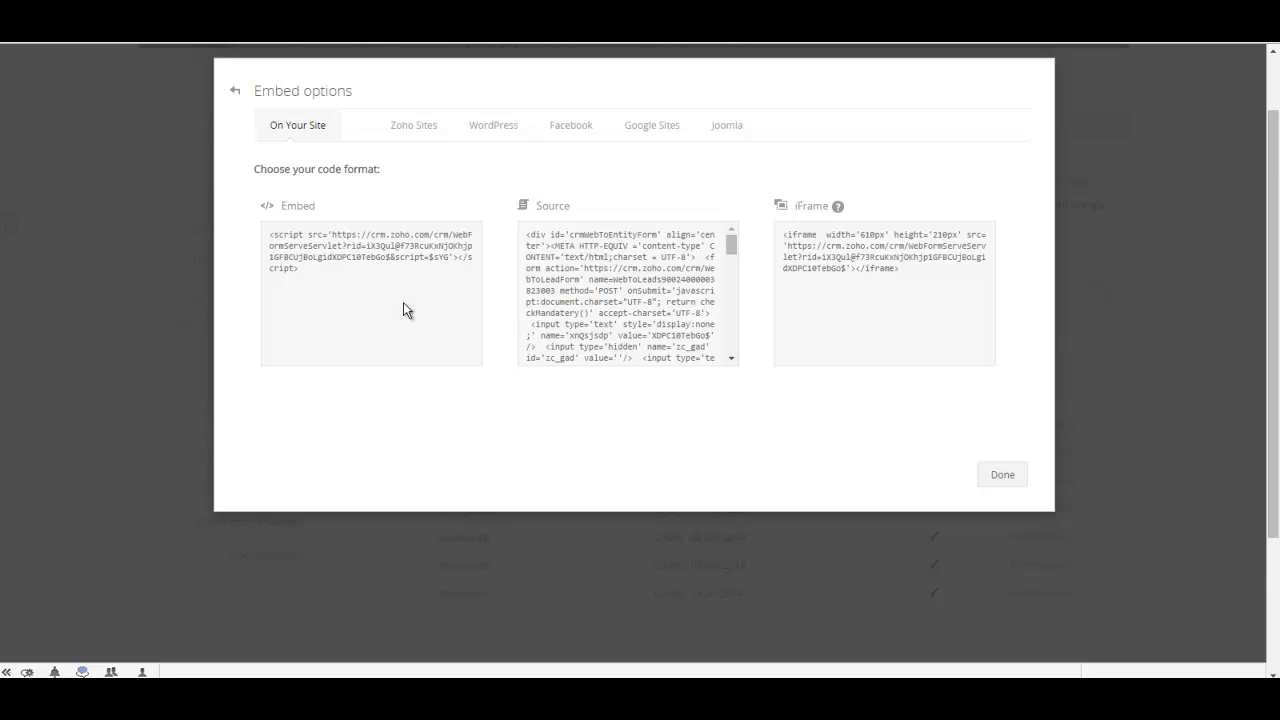
click(411, 126)
click(494, 126)
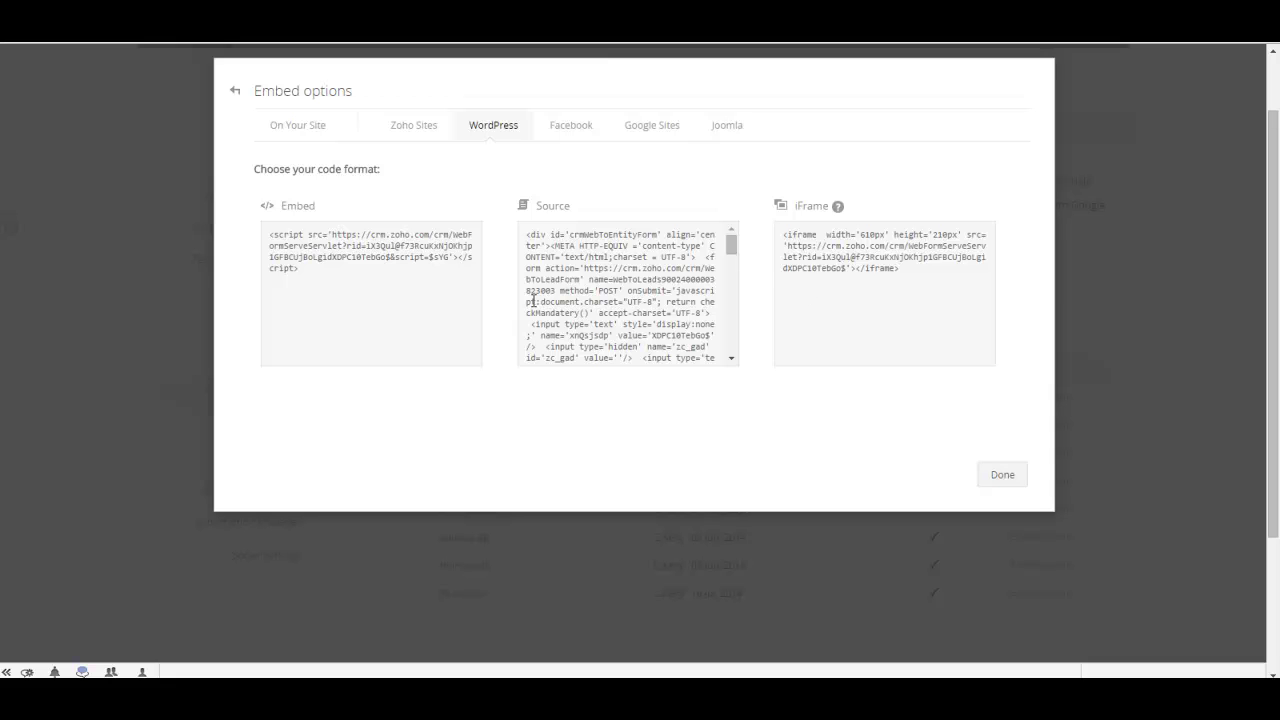
click(562, 291)
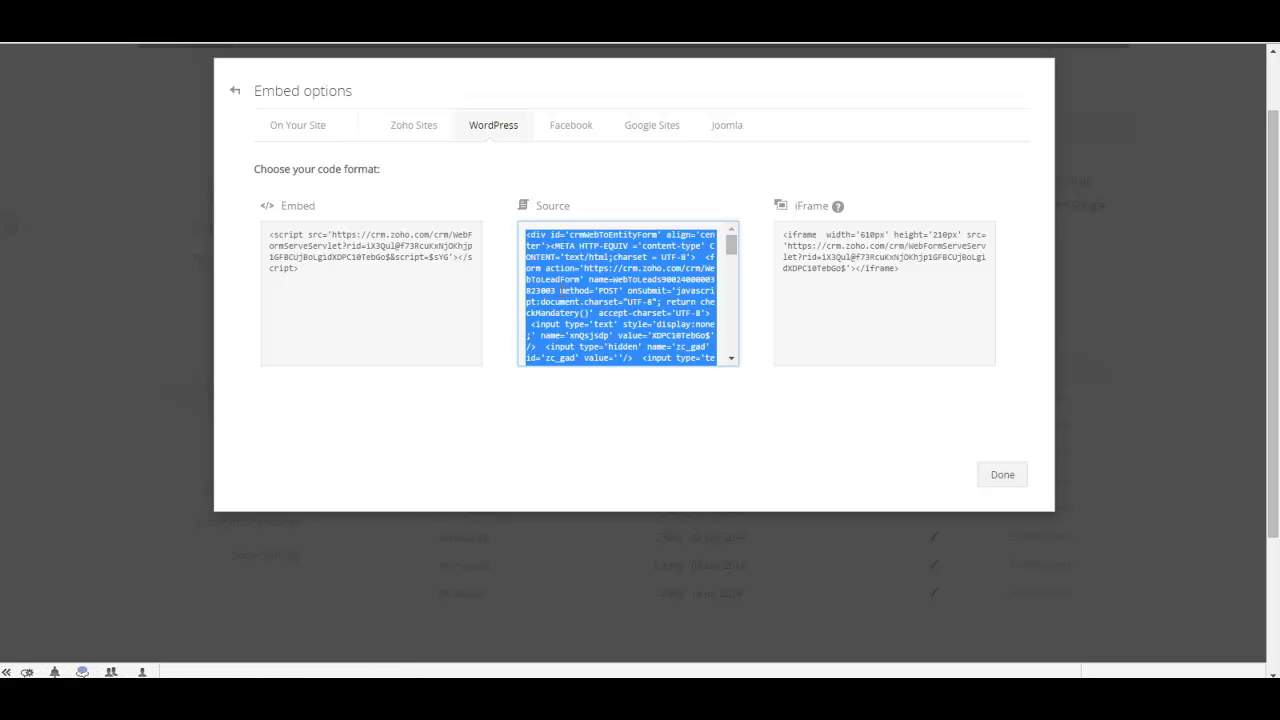
click(1000, 475)
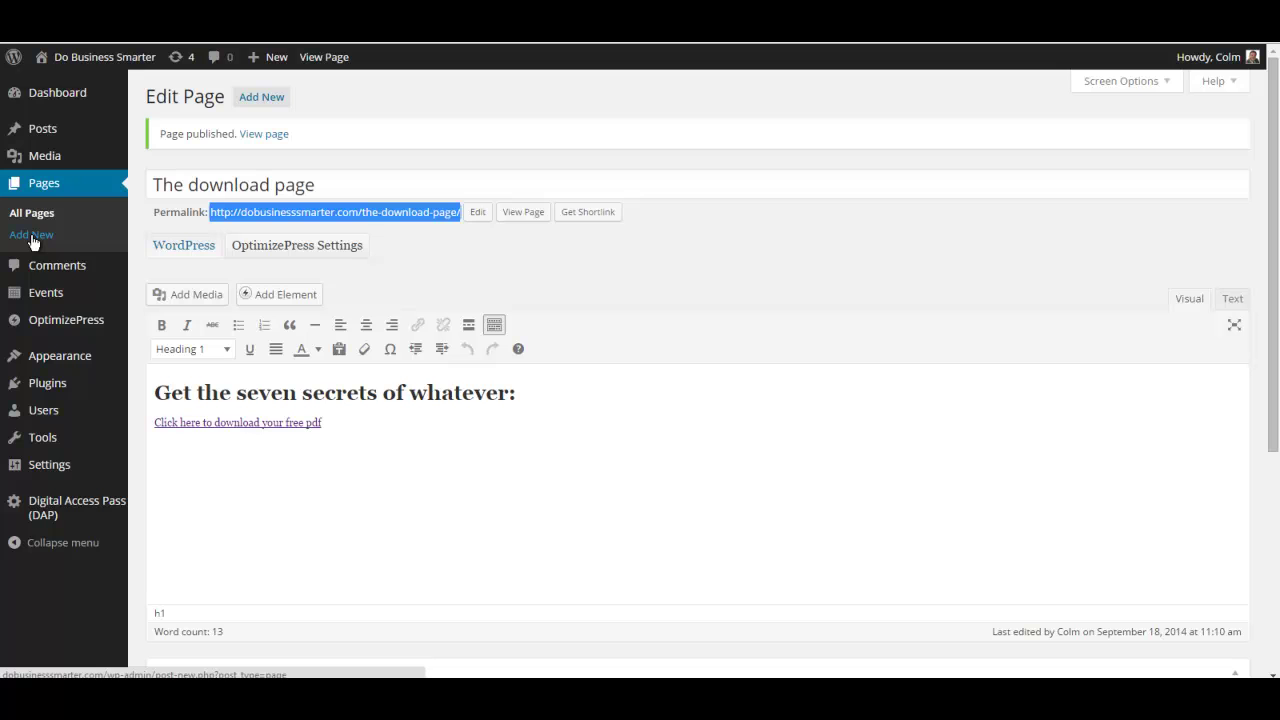
Create a new WordPress page titled 'Landing page' with its body in the Text (HTML) editor.
click(31, 235)
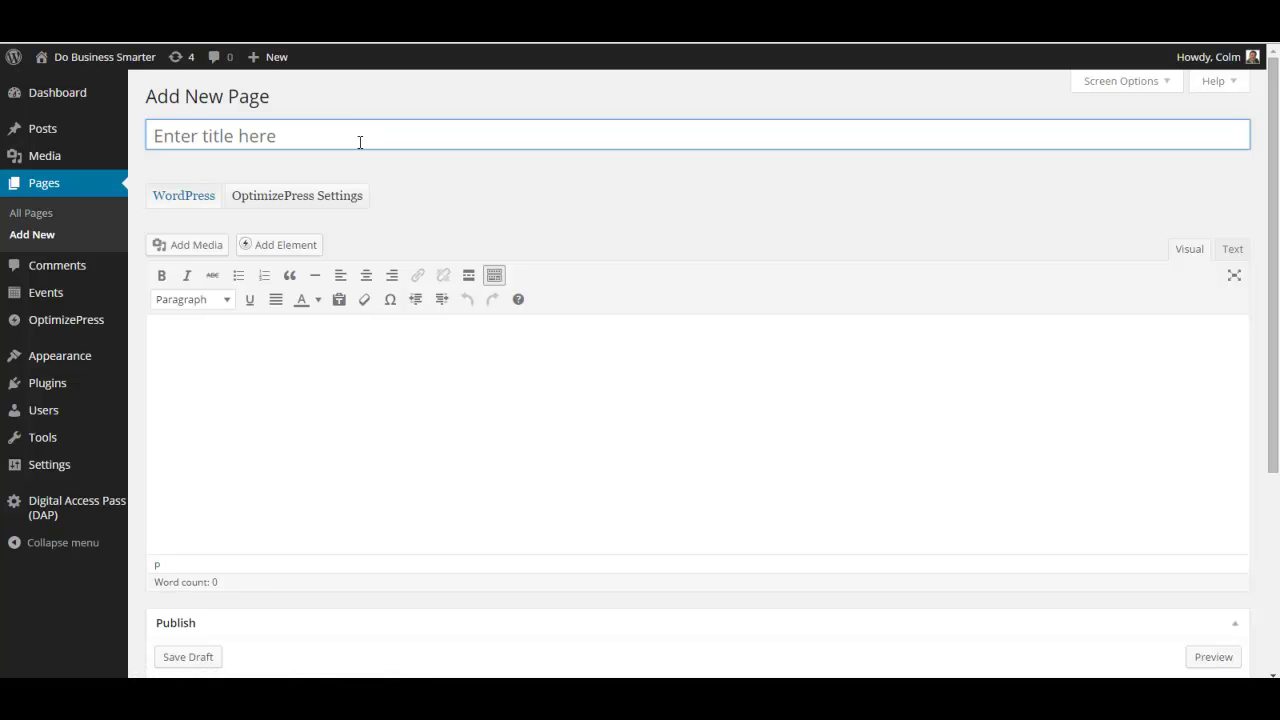
text(Landing page)
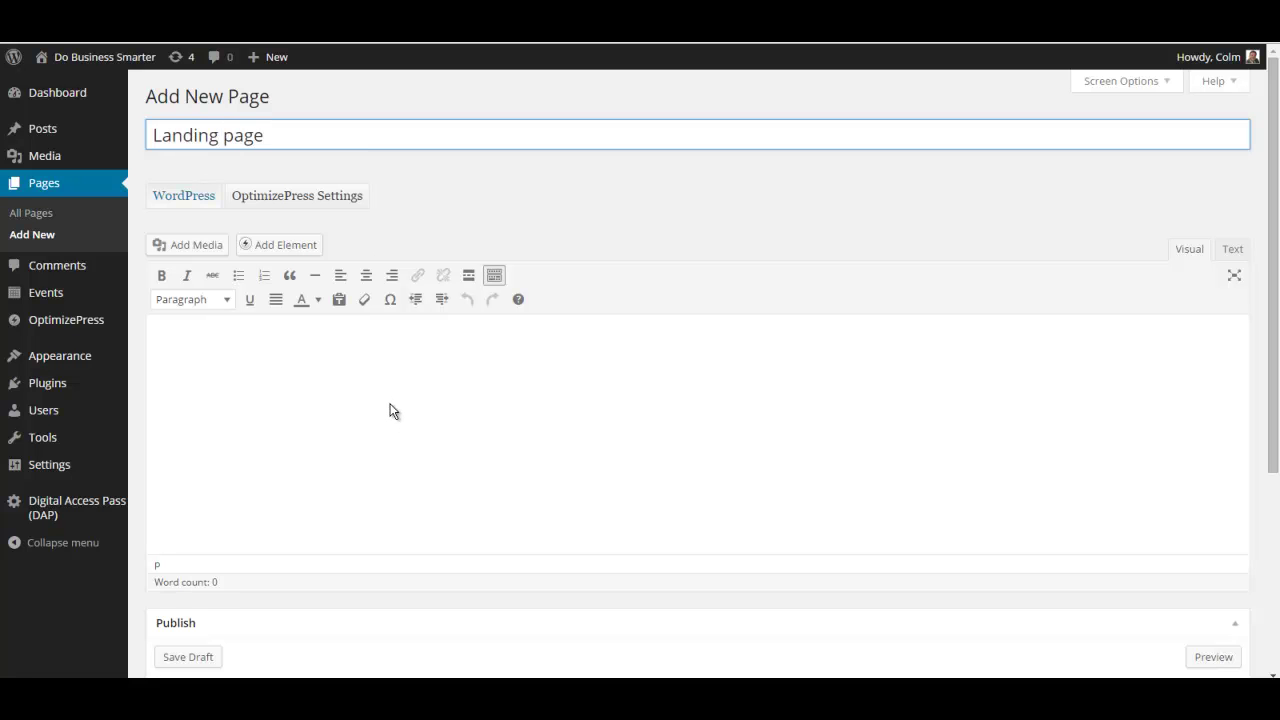
click(391, 411)
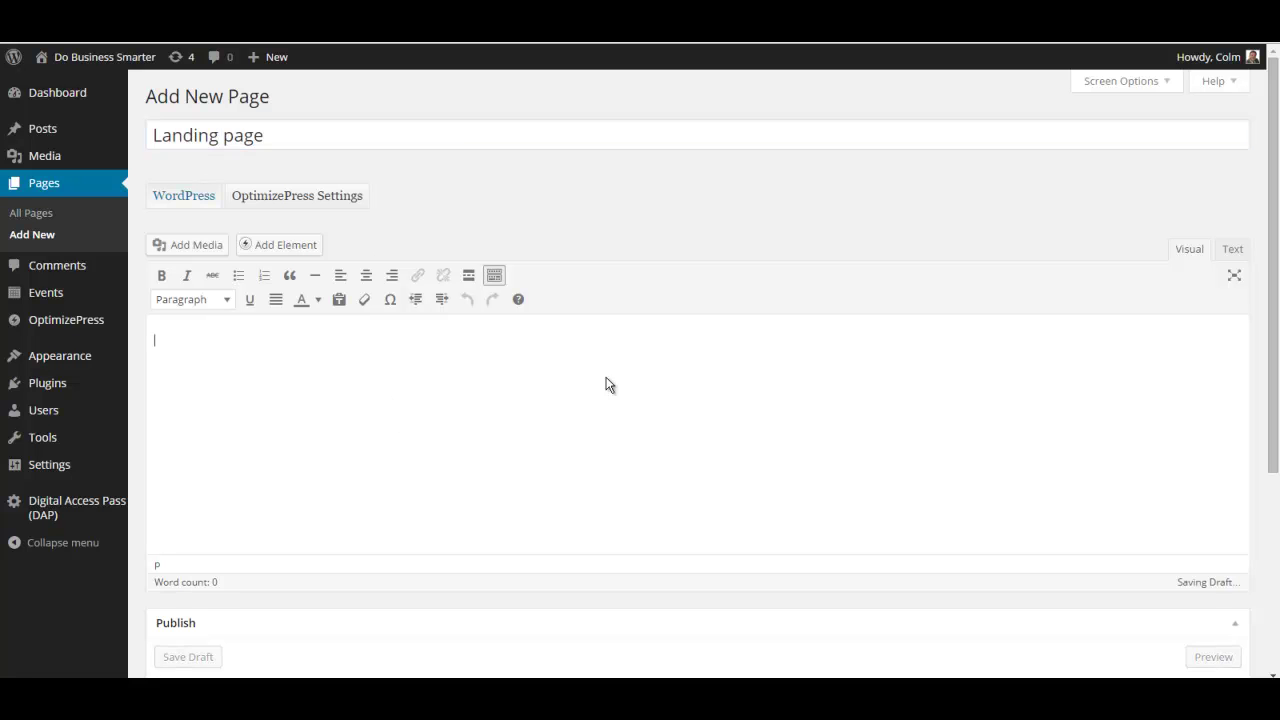
click(1236, 252)
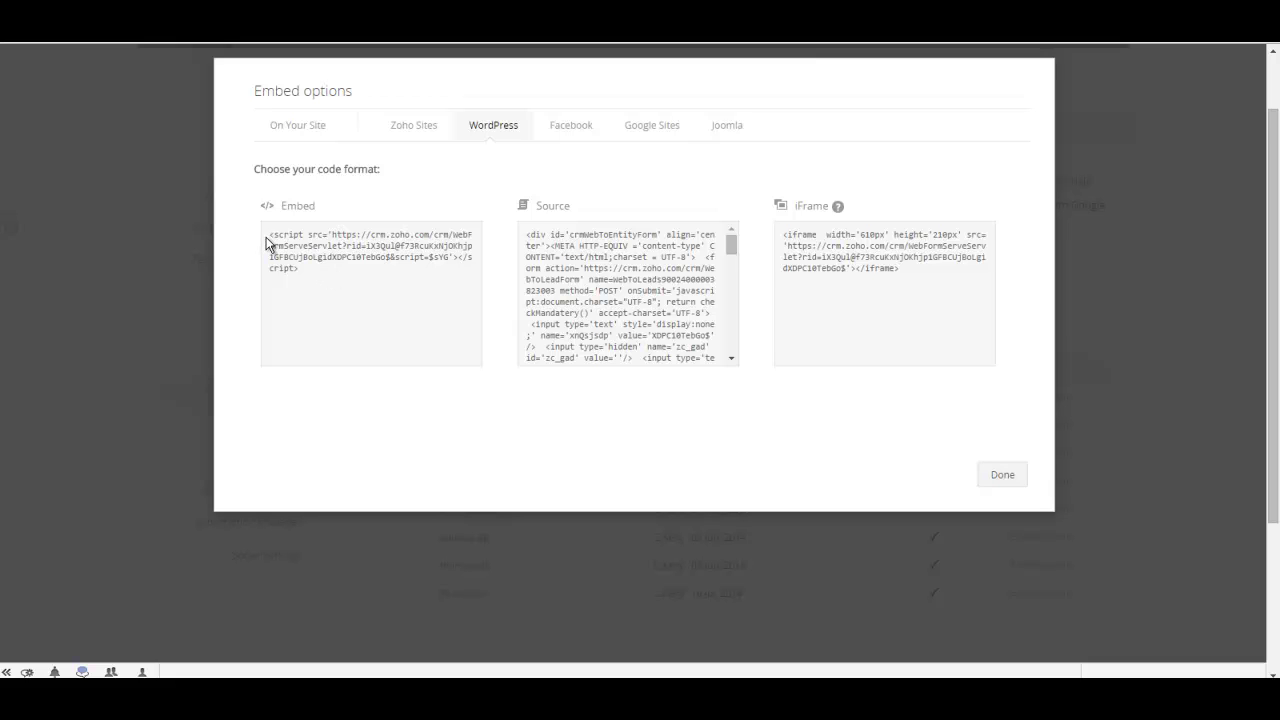
Select the form's short Embed script snippet and close the embed options.
drag(267, 235, 345, 279)
key(ctrl+c)
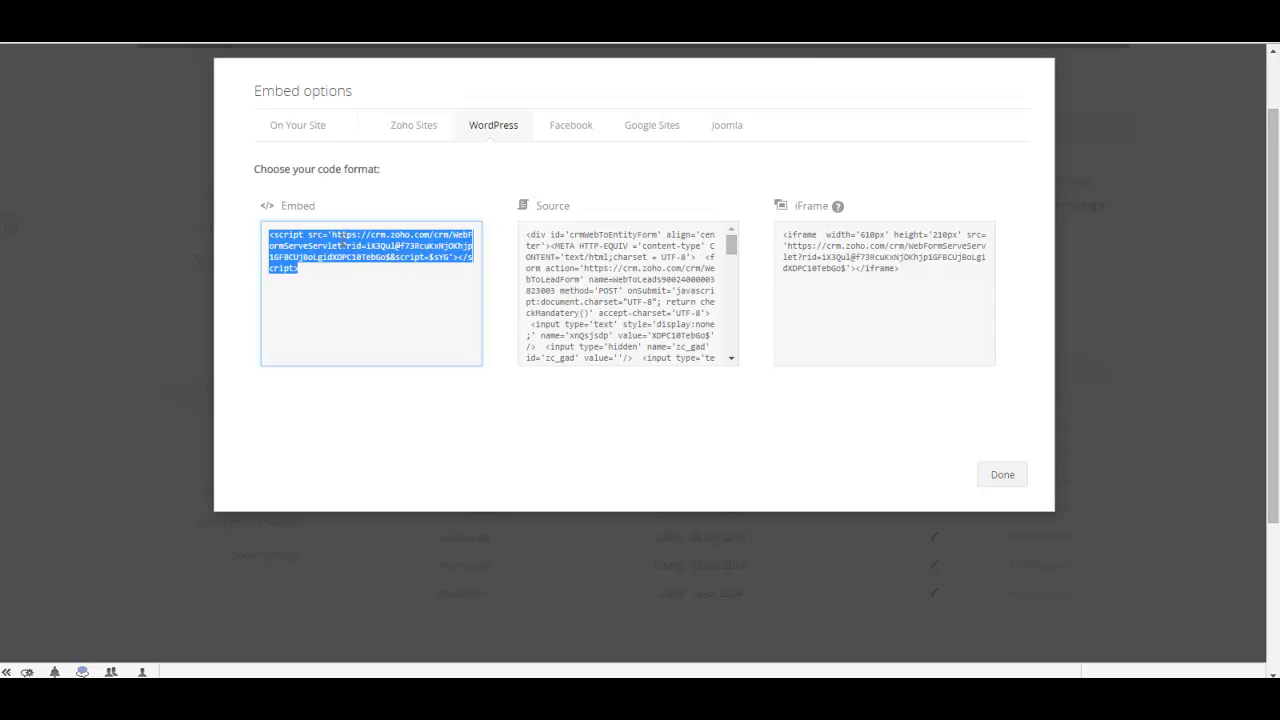
click(1003, 474)
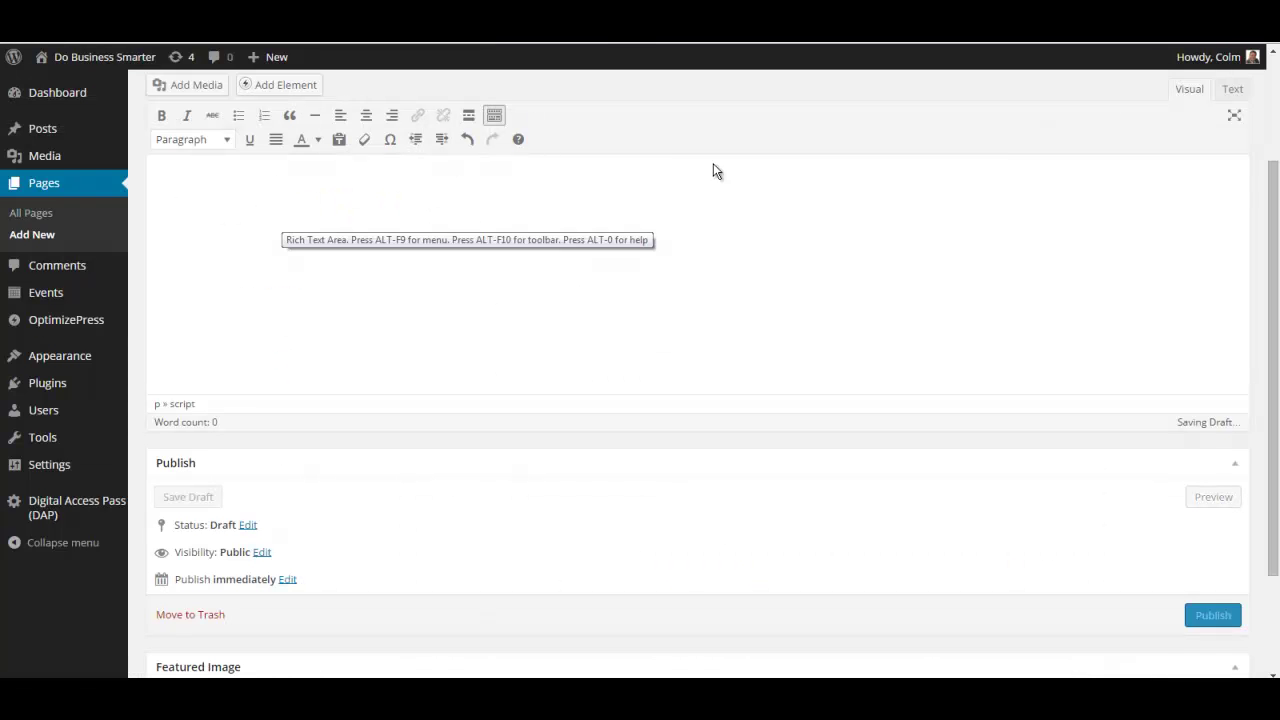
Replace the Landing page body with the pasted Zoho Embed script and preview the page.
click(1235, 90)
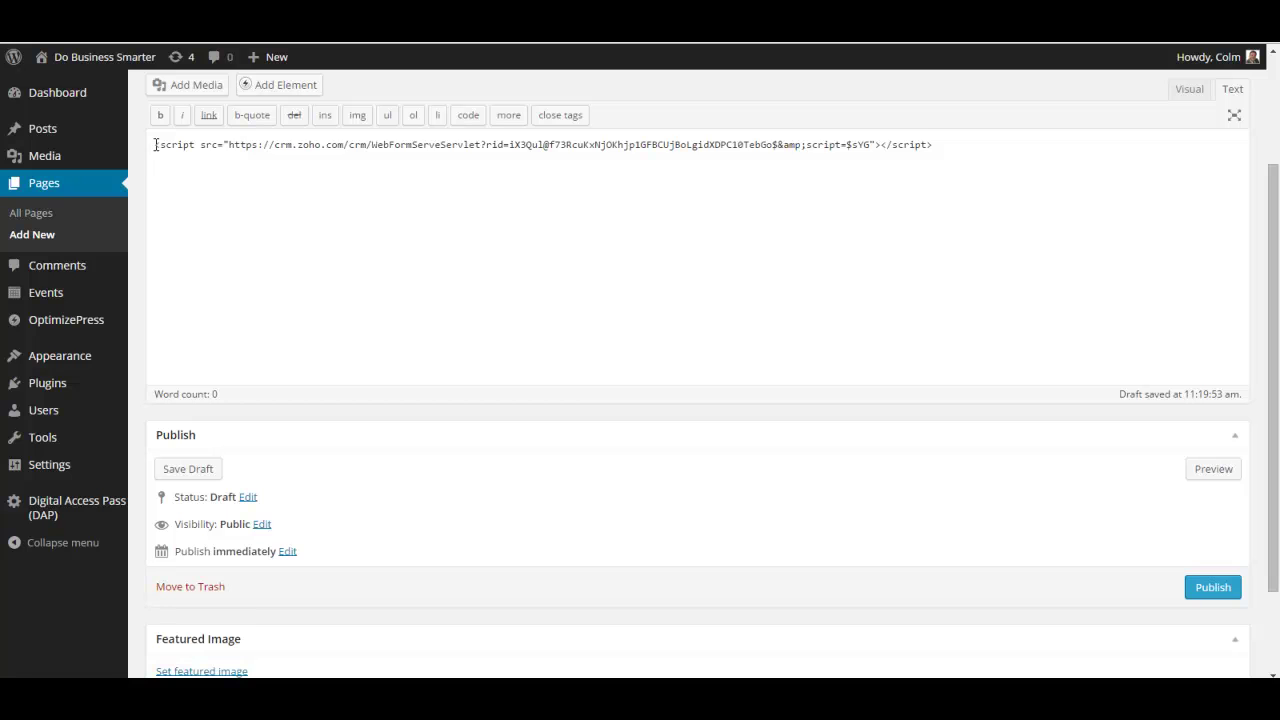
drag(154, 145, 1105, 161)
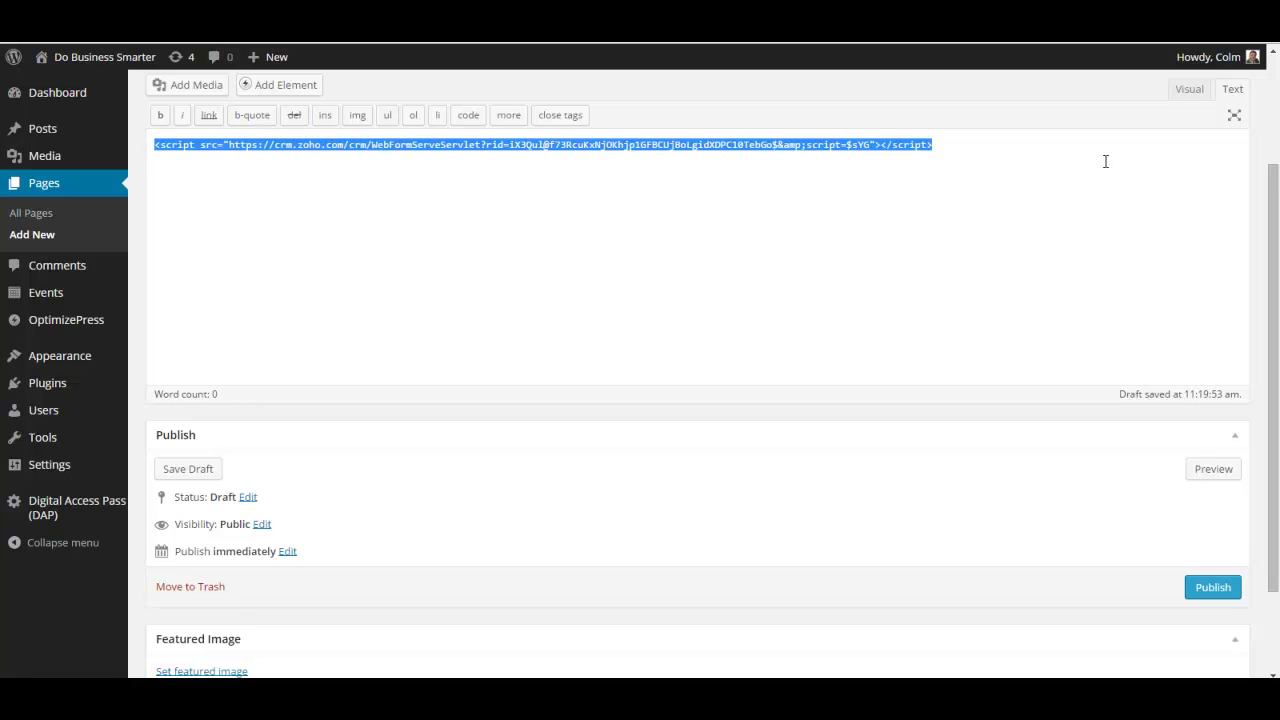
key(ctrl+v)
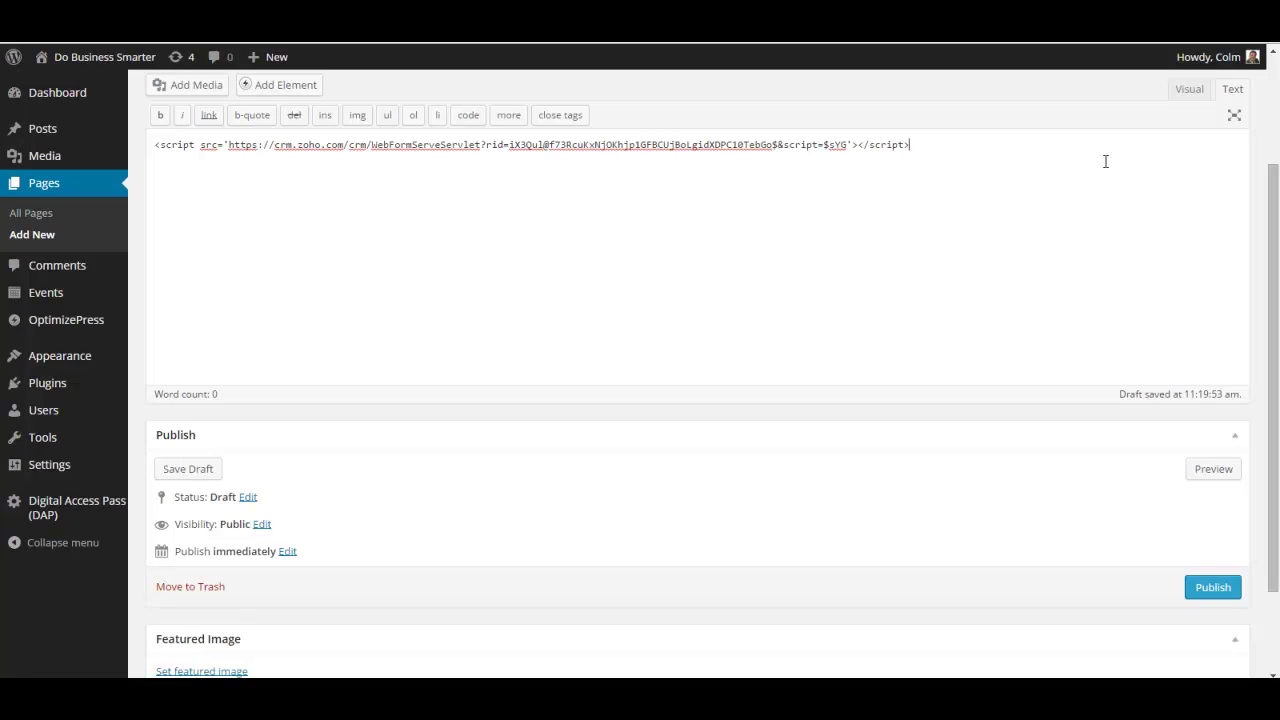
click(1189, 90)
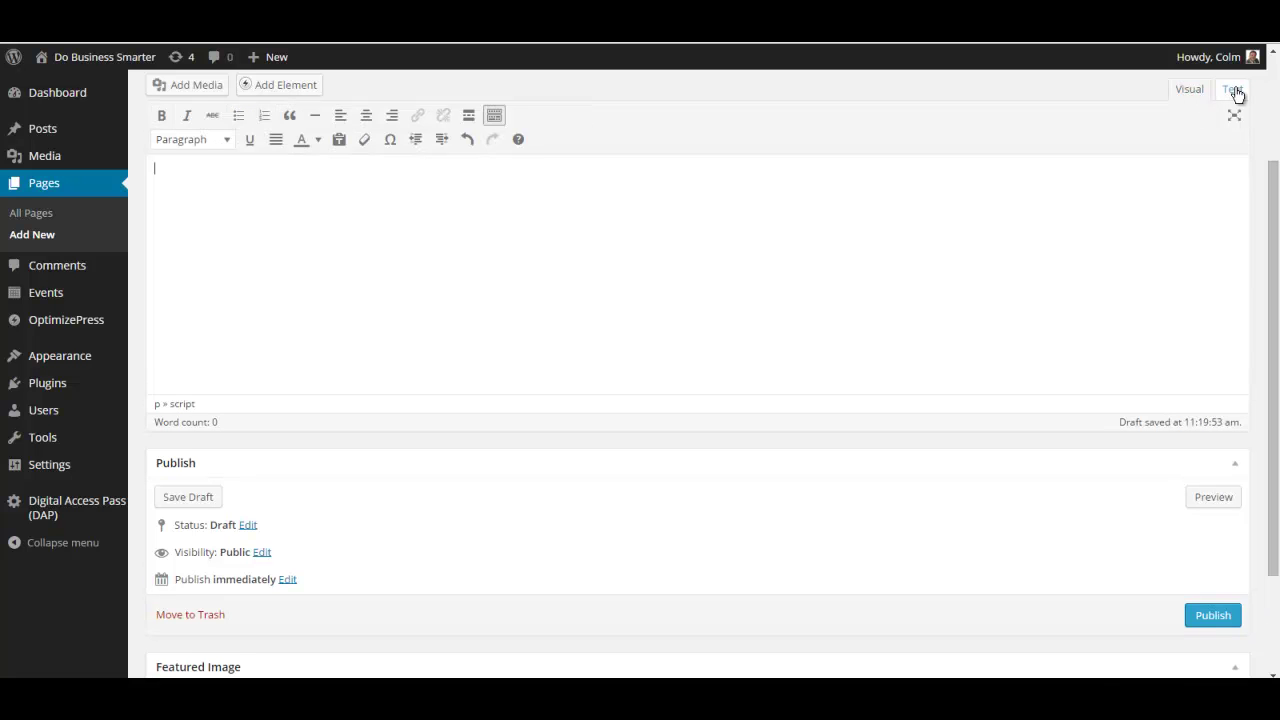
click(1233, 90)
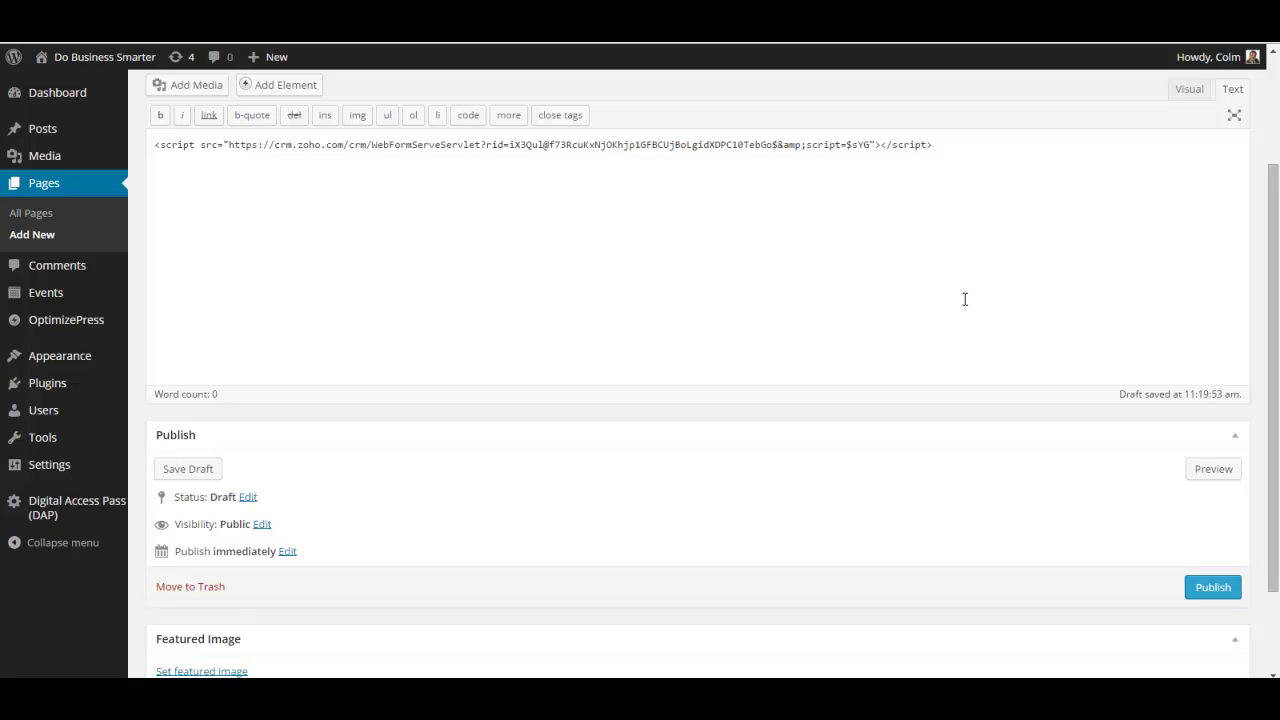
click(1214, 474)
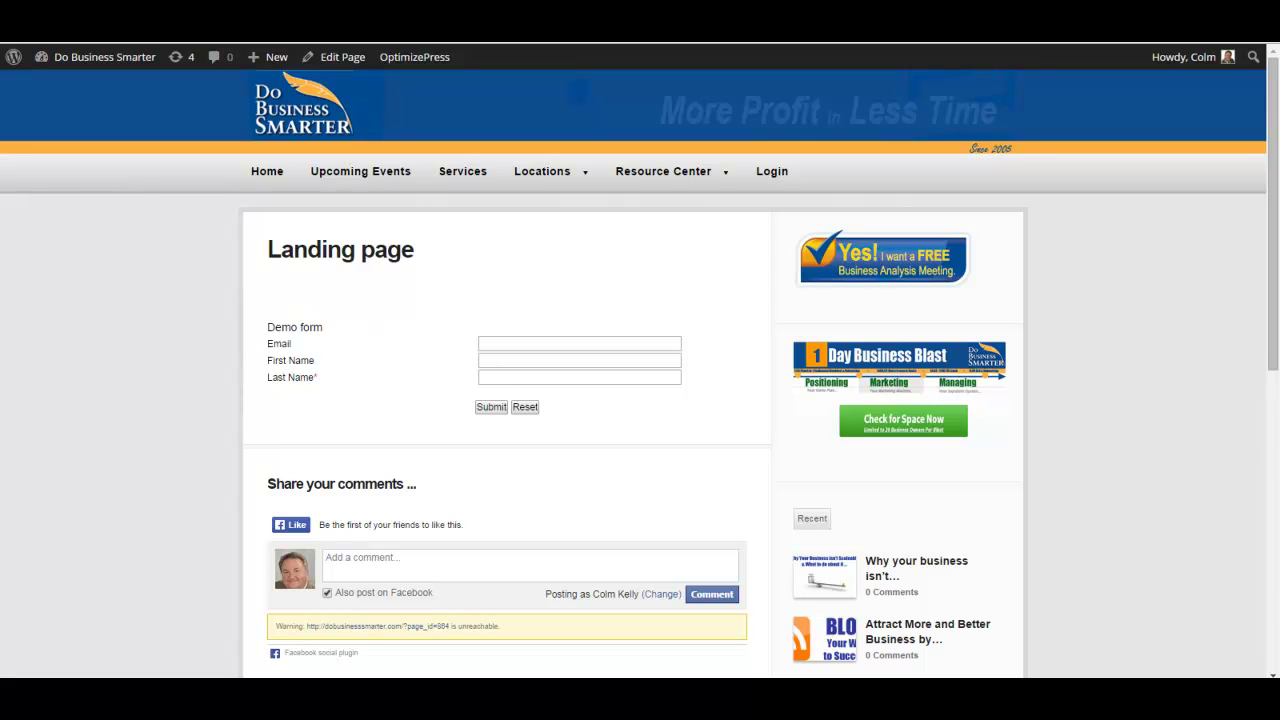
Close the preview, publish the Landing page, and select its /landing-page/ permalink.
key(ctrl+w)
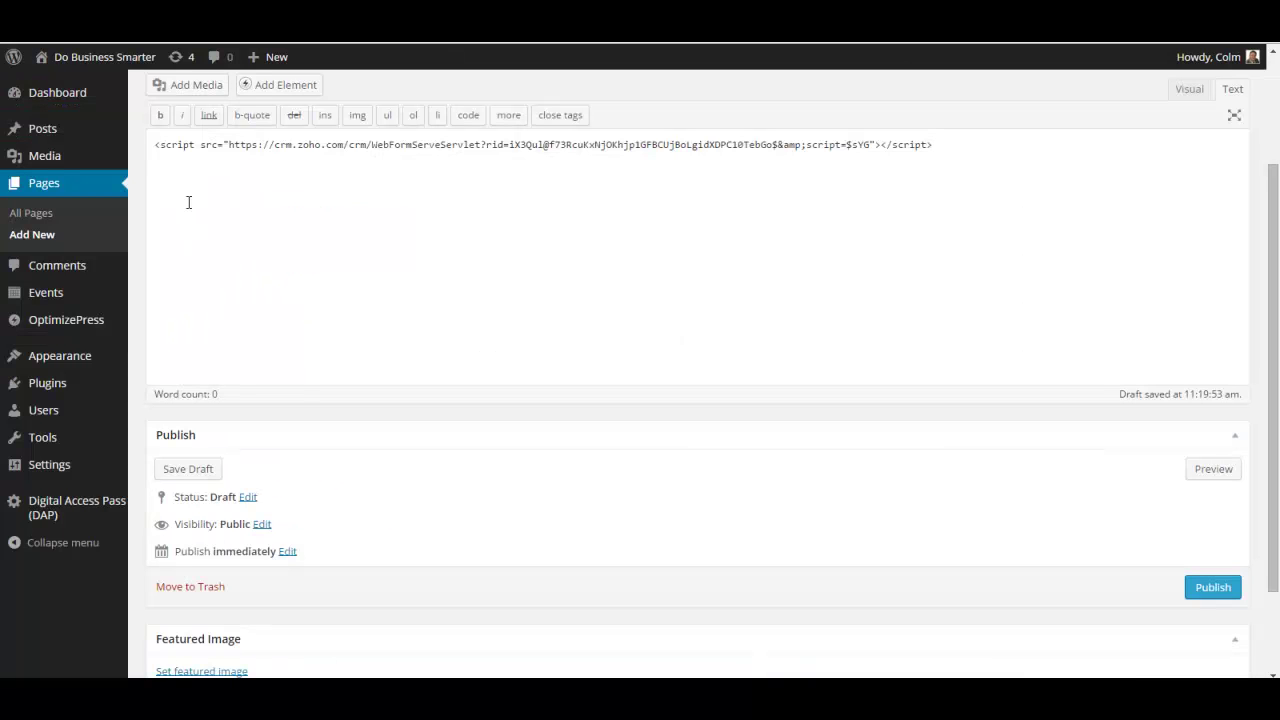
click(964, 149)
click(1214, 588)
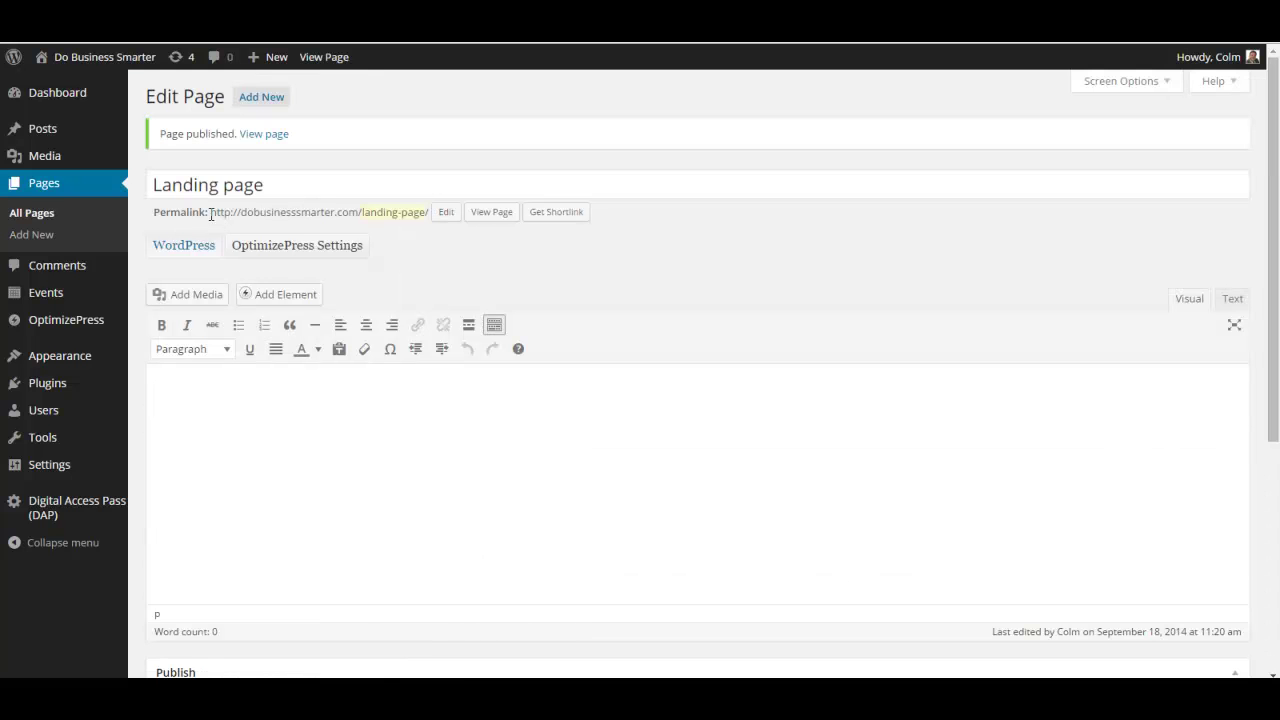
drag(210, 214, 430, 213)
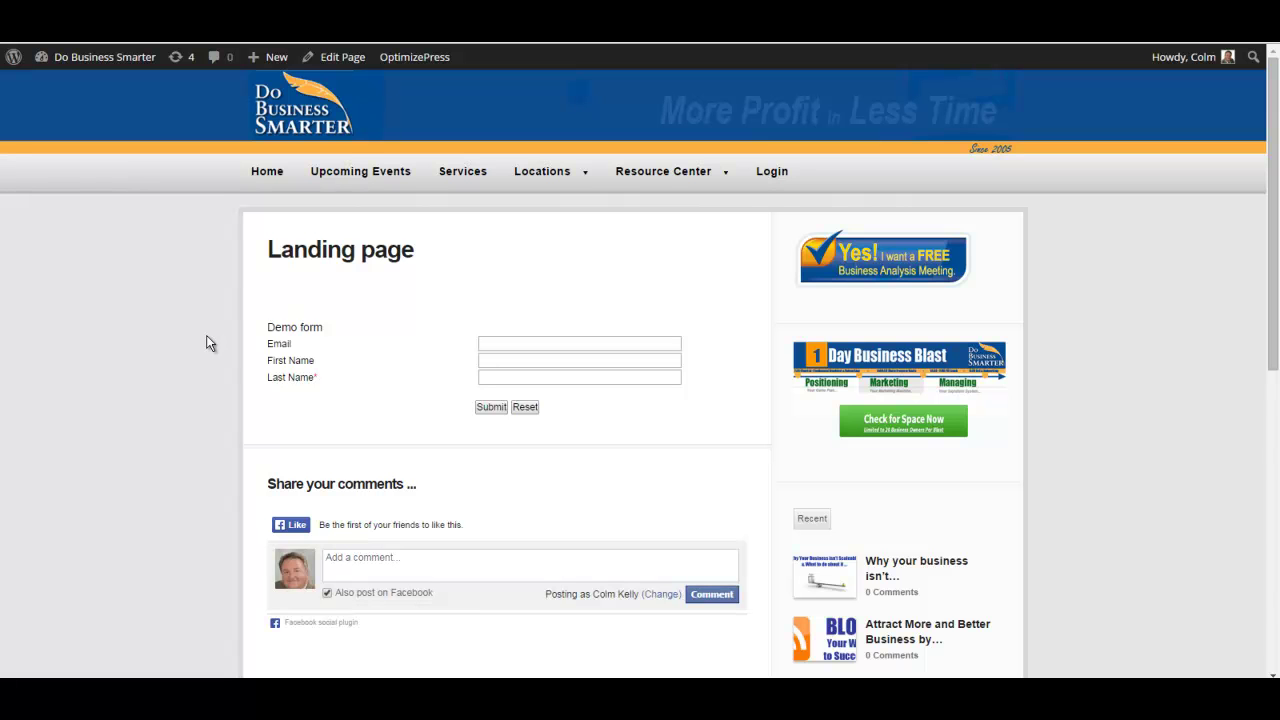
Enter a test lead's e-mail address and first name in the Demo form.
scroll(124, 400, down, 2)
scroll(113, 396, up, 2)
click(549, 340)
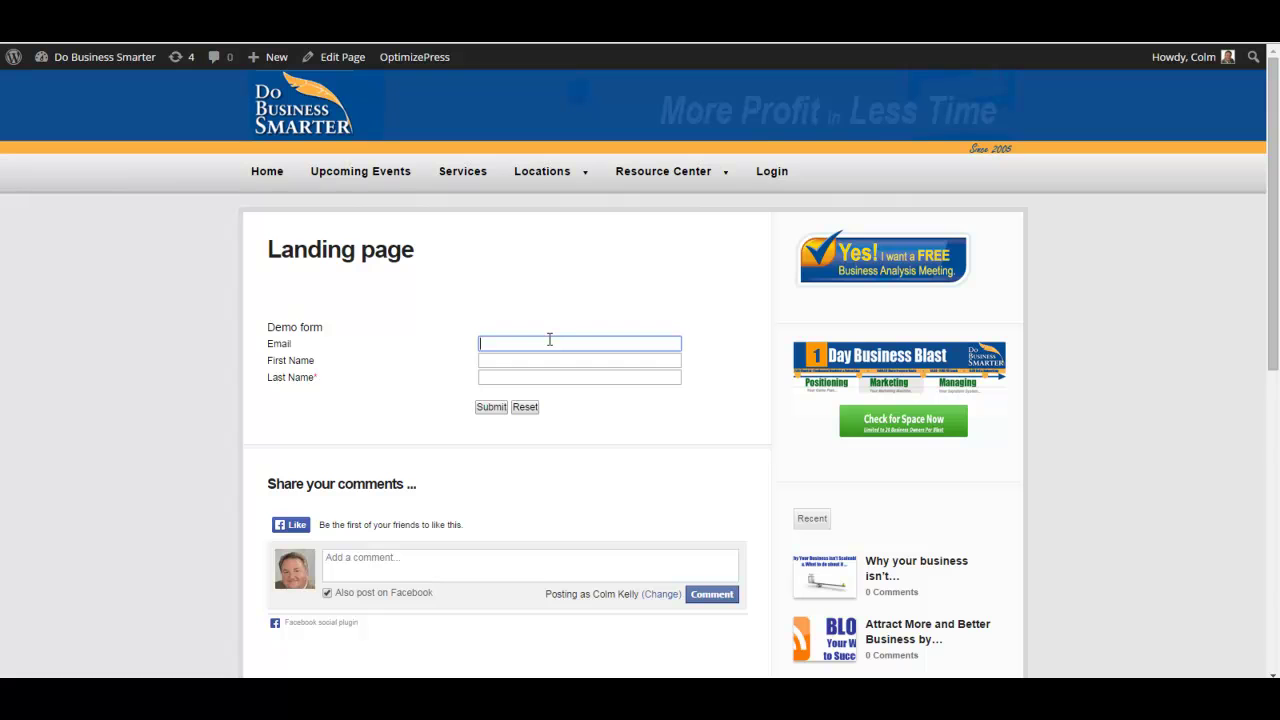
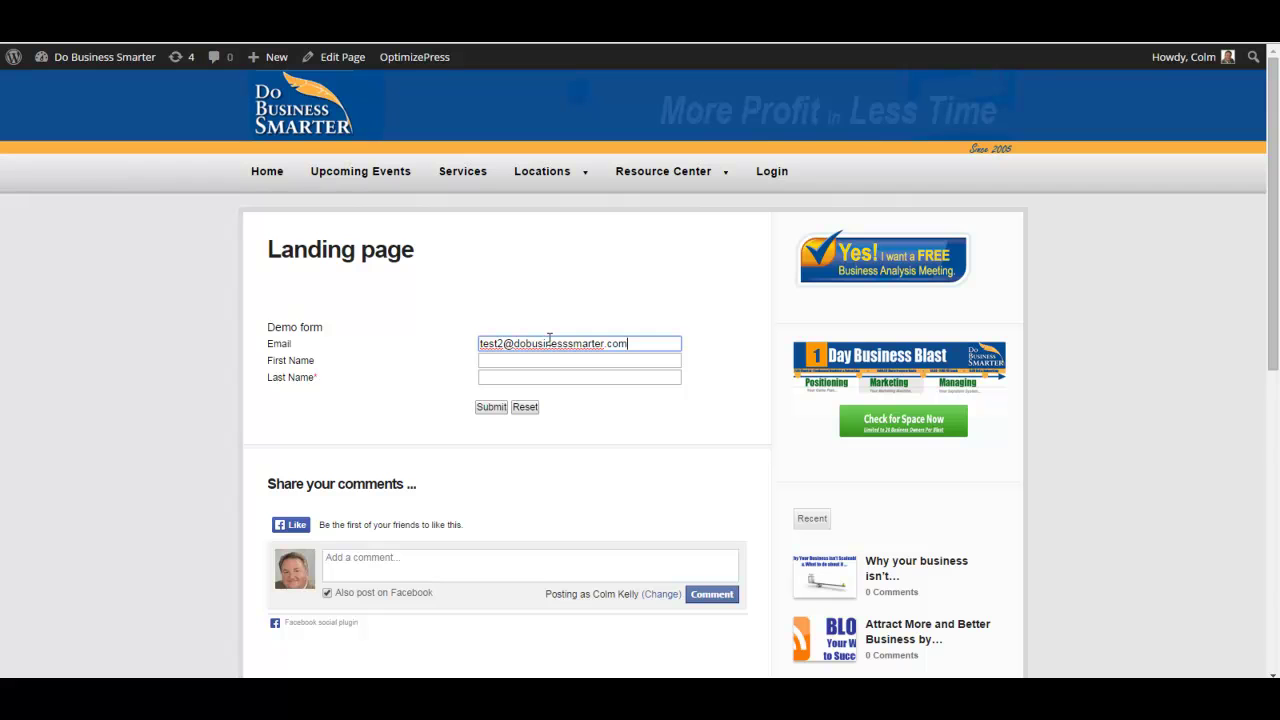
click(555, 364)
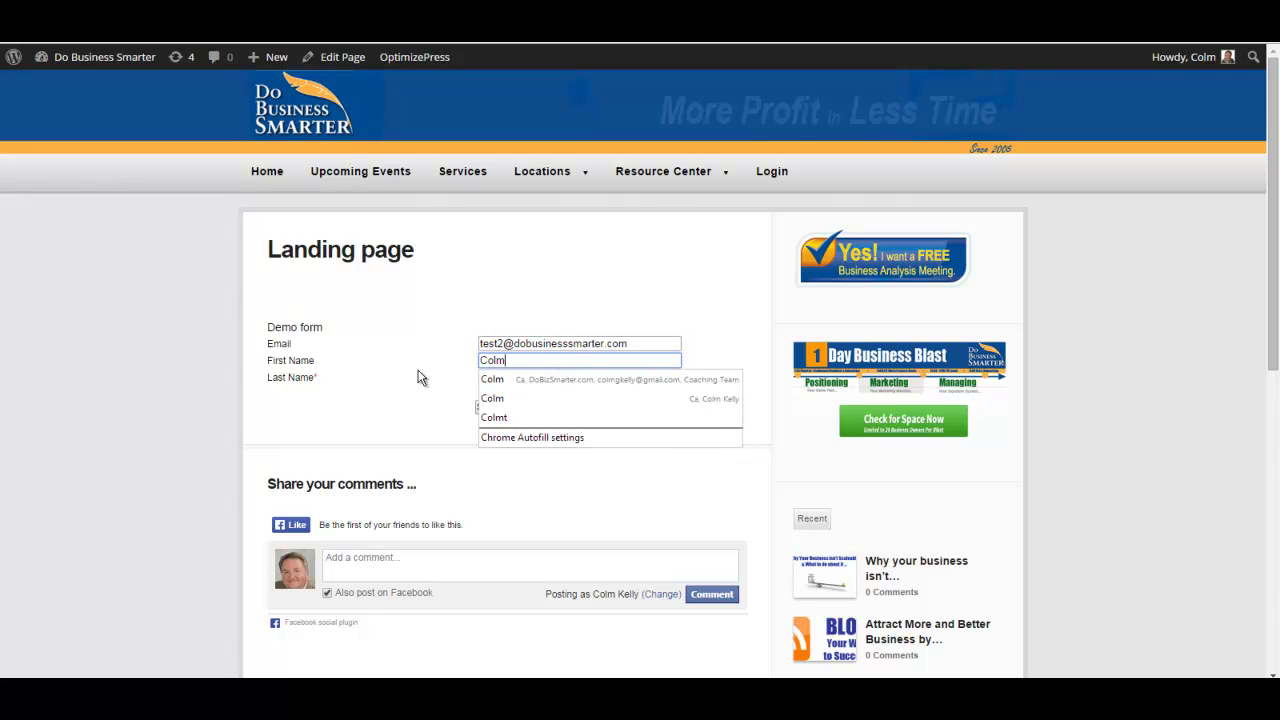
key(Escape)
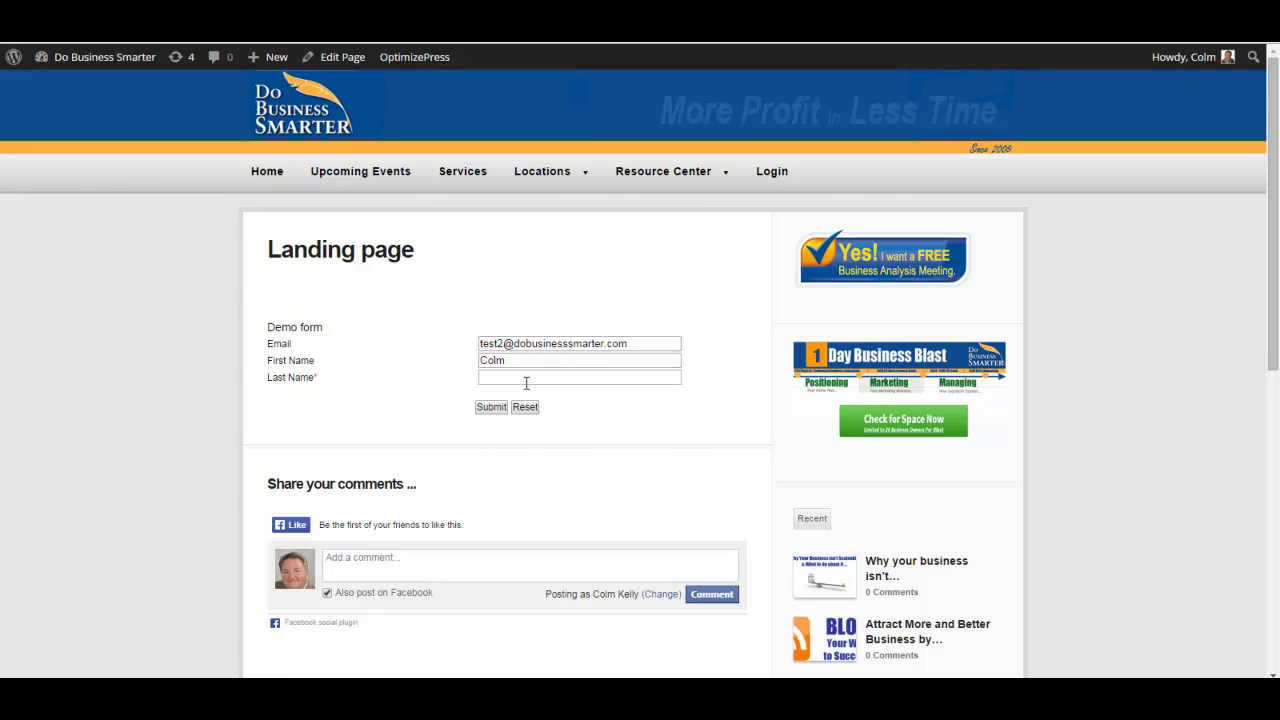
Enter the test lead's last name and submit the Demo form.
click(530, 378)
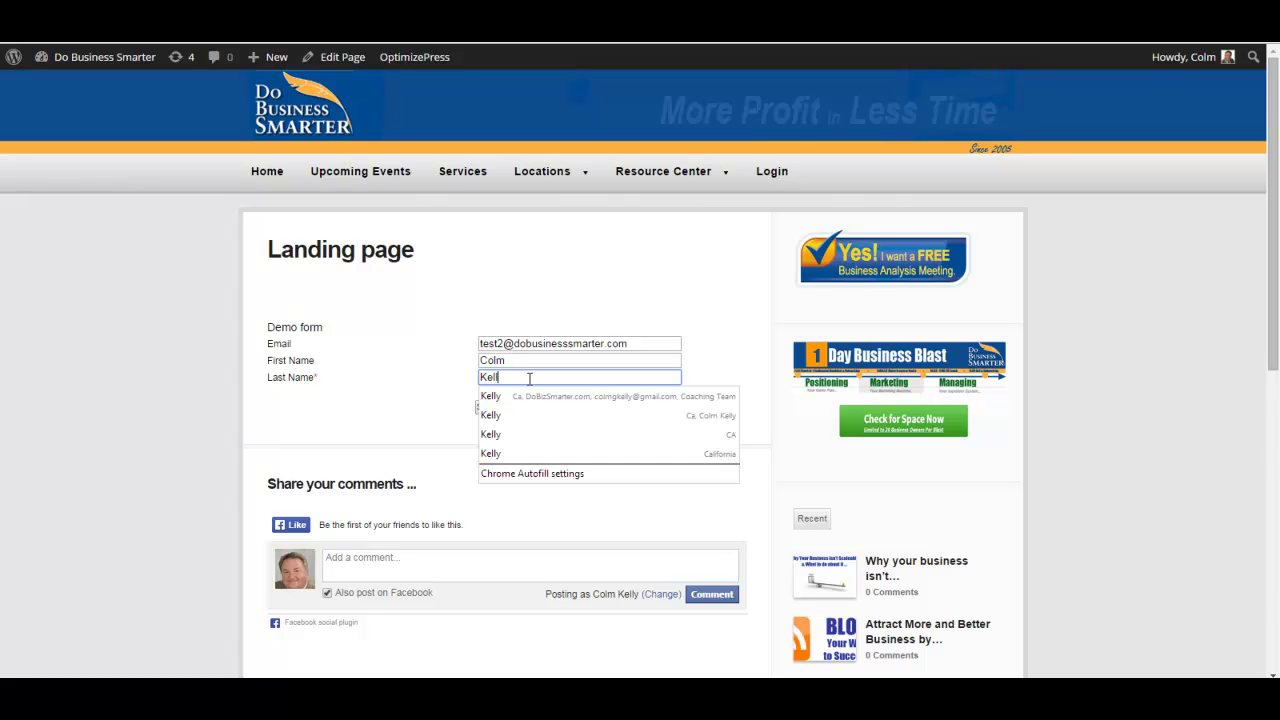
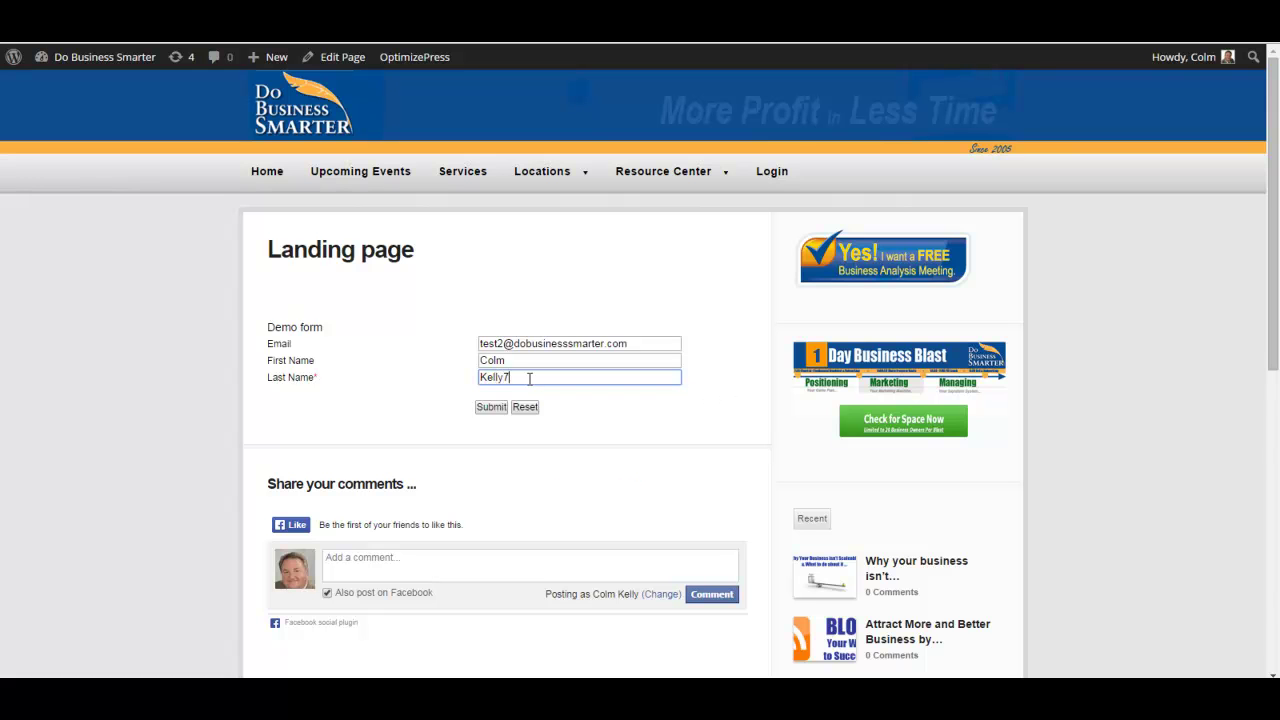
click(413, 378)
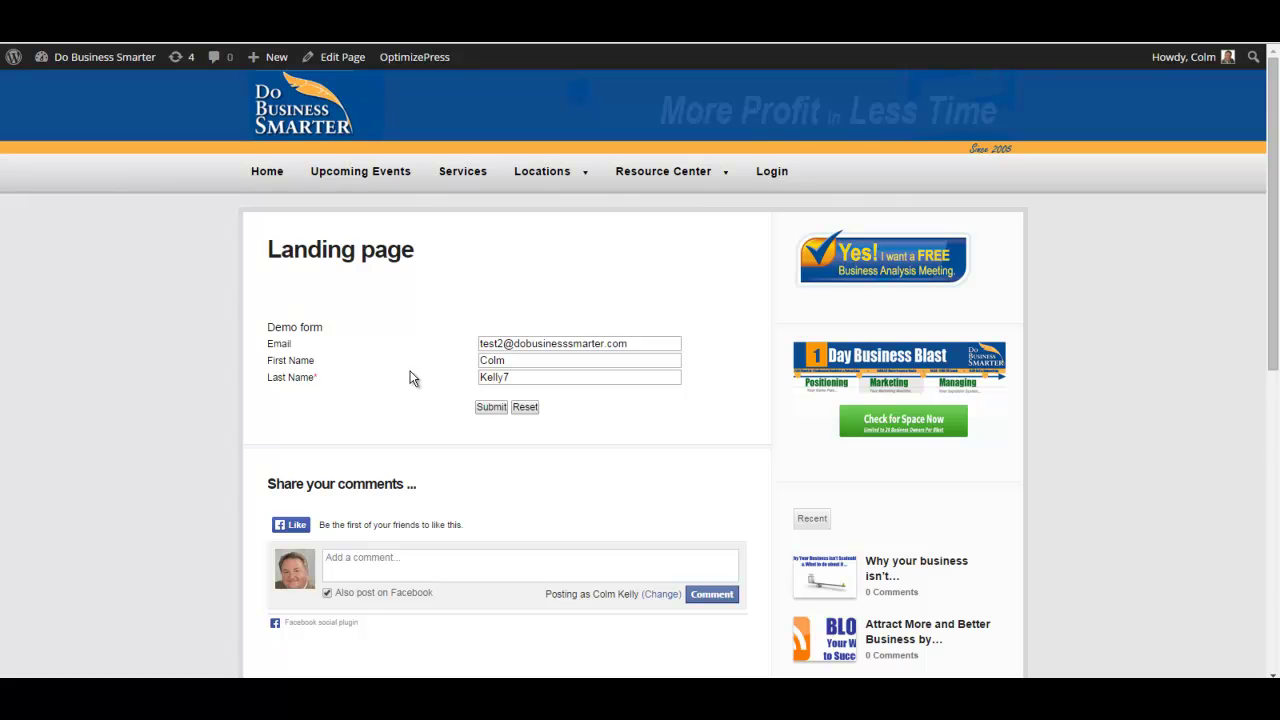
click(482, 408)
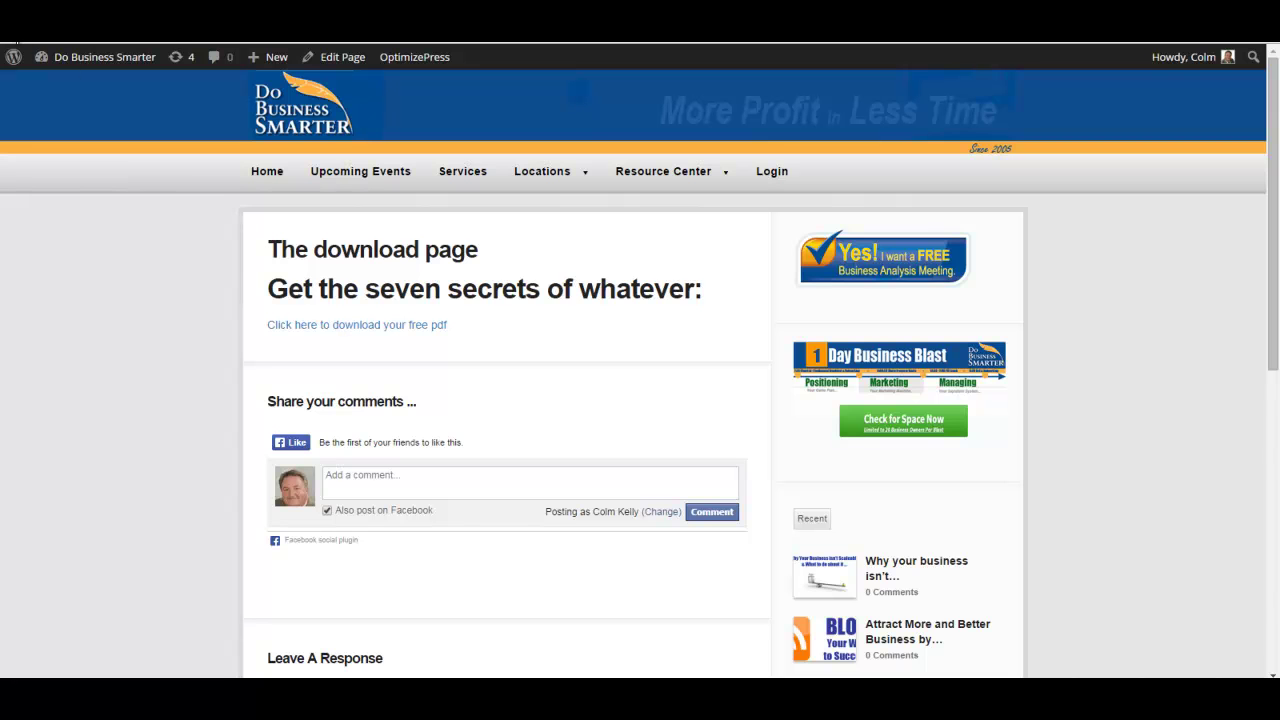
Follow the 'Click here to download your free pdf' link to open the Customer Service Plan PDF.
click(16, 43)
click(364, 327)
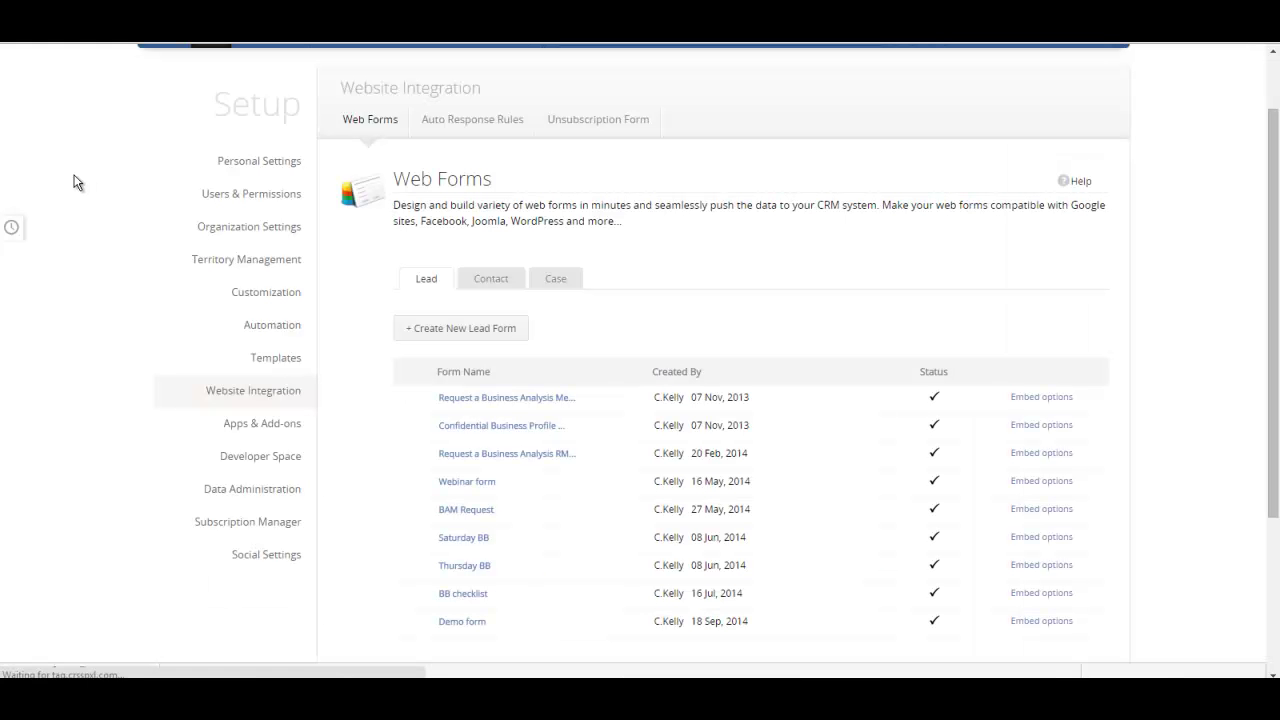
Check Todays Leads in the Leads list for the test lead, then go to the Emails inbox.
scroll(85, 260, up, 1)
click(370, 113)
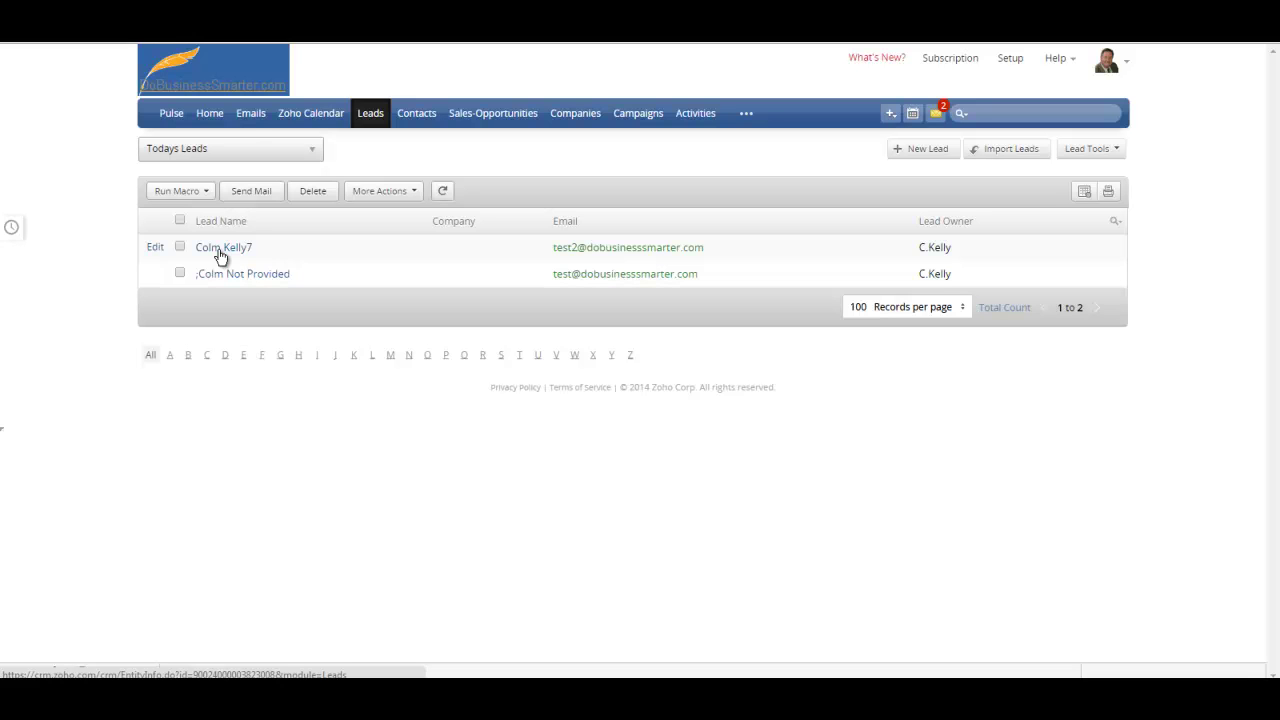
click(251, 114)
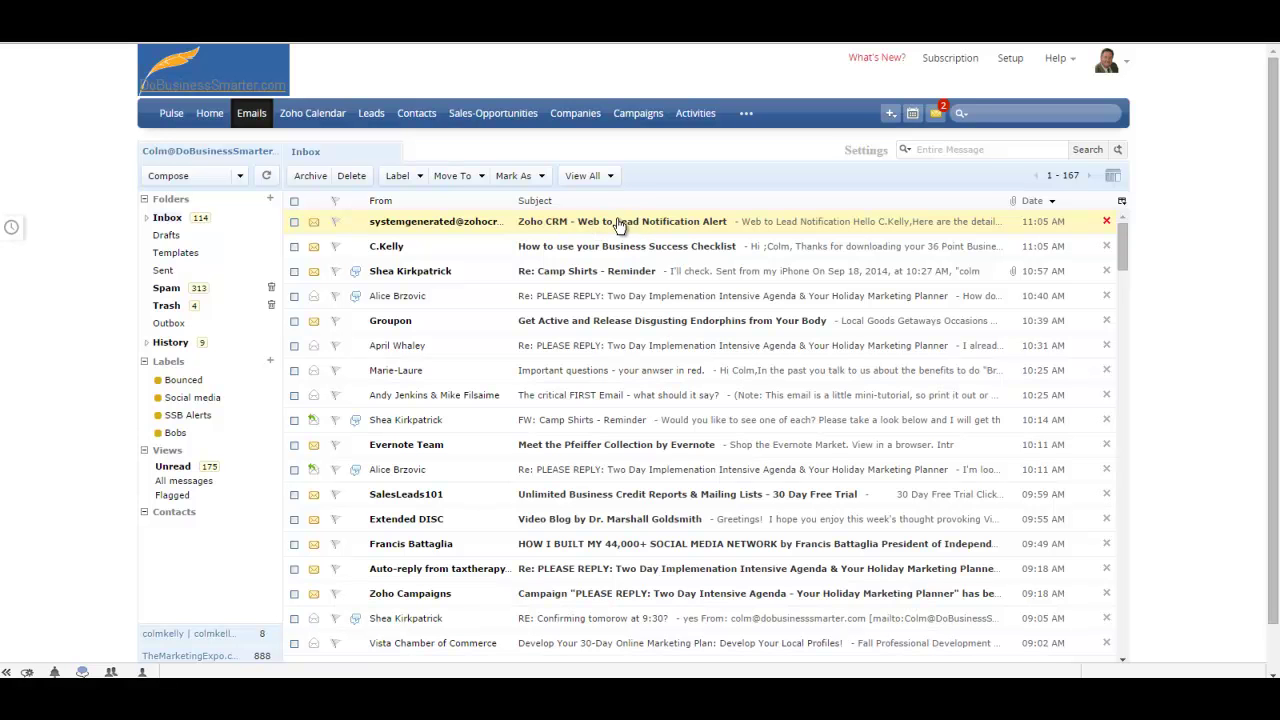
Open and close each of the two Web to Lead Notification Alert emails.
double_click(618, 224)
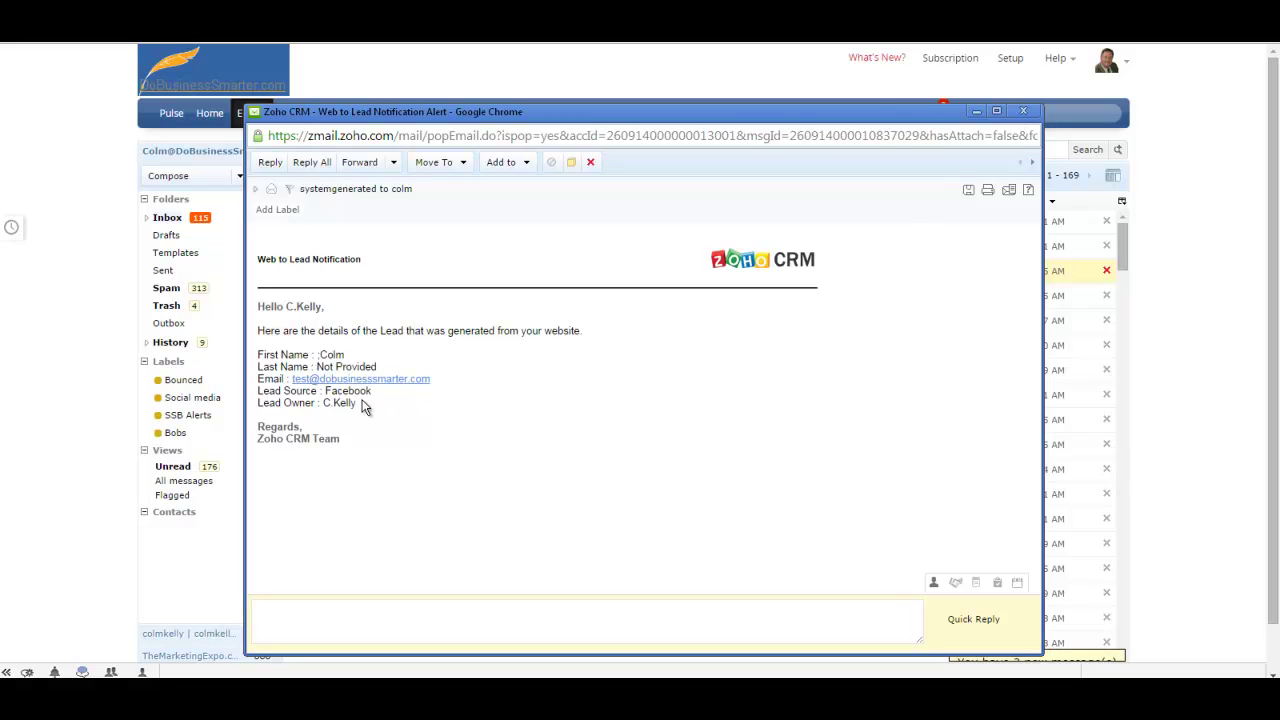
click(1024, 111)
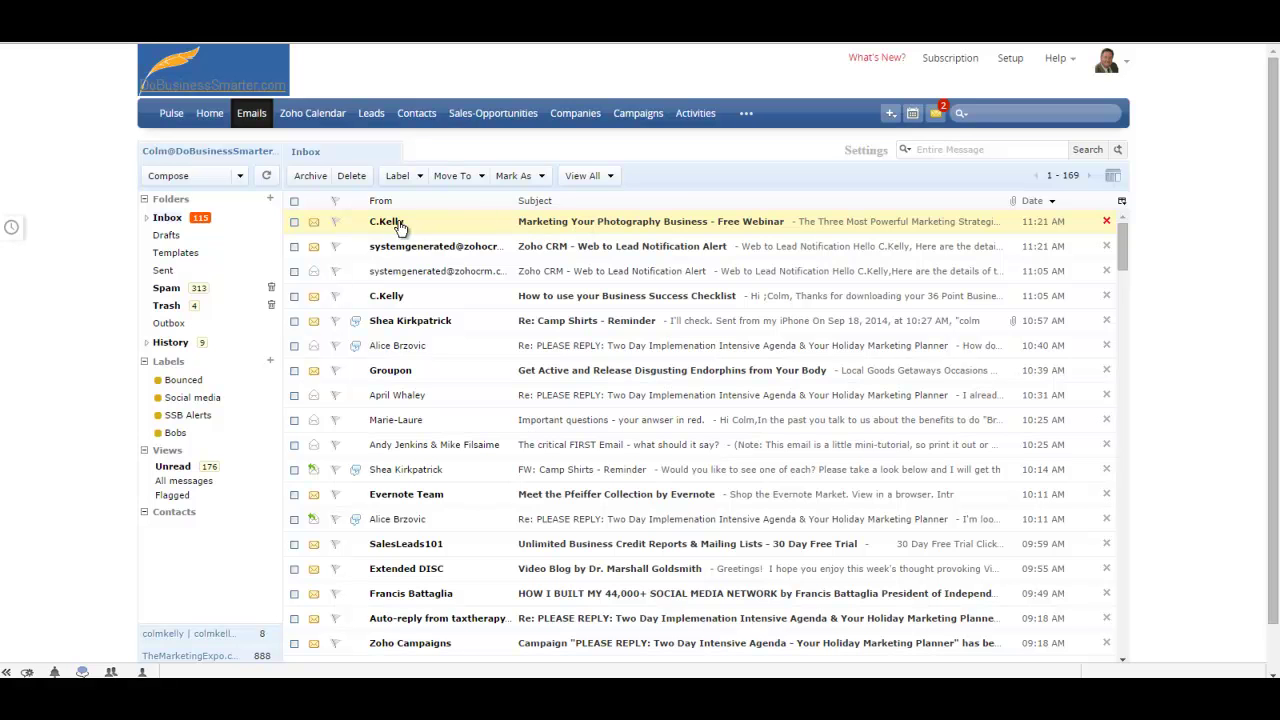
double_click(638, 226)
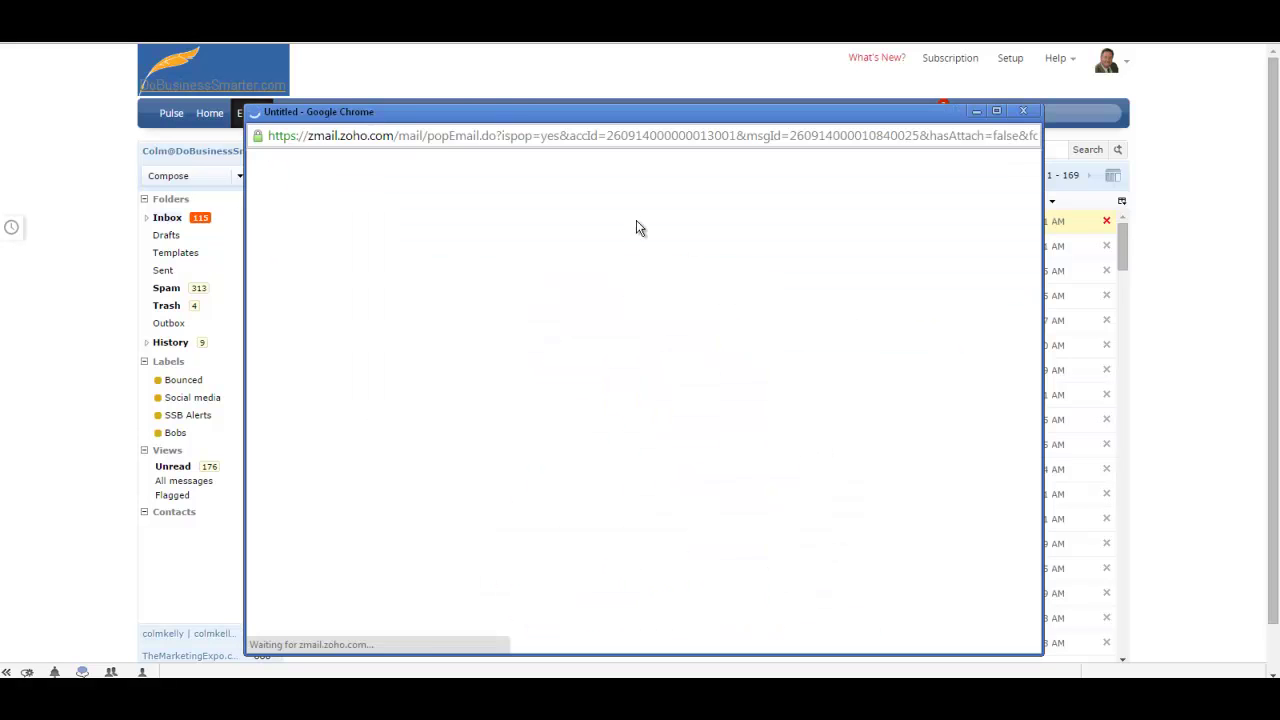
click(1021, 118)
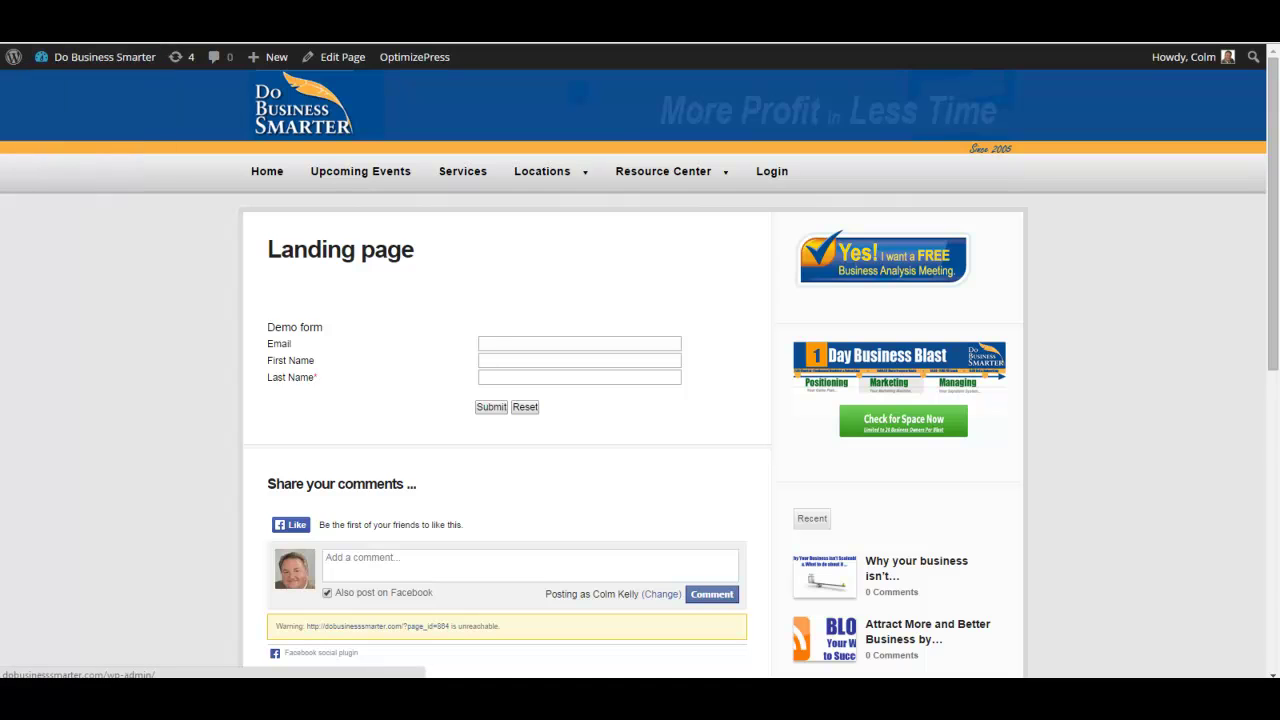
Go back to the Landing page edit screen and open the OptimizePress Dashboard.
key(alt+Left)
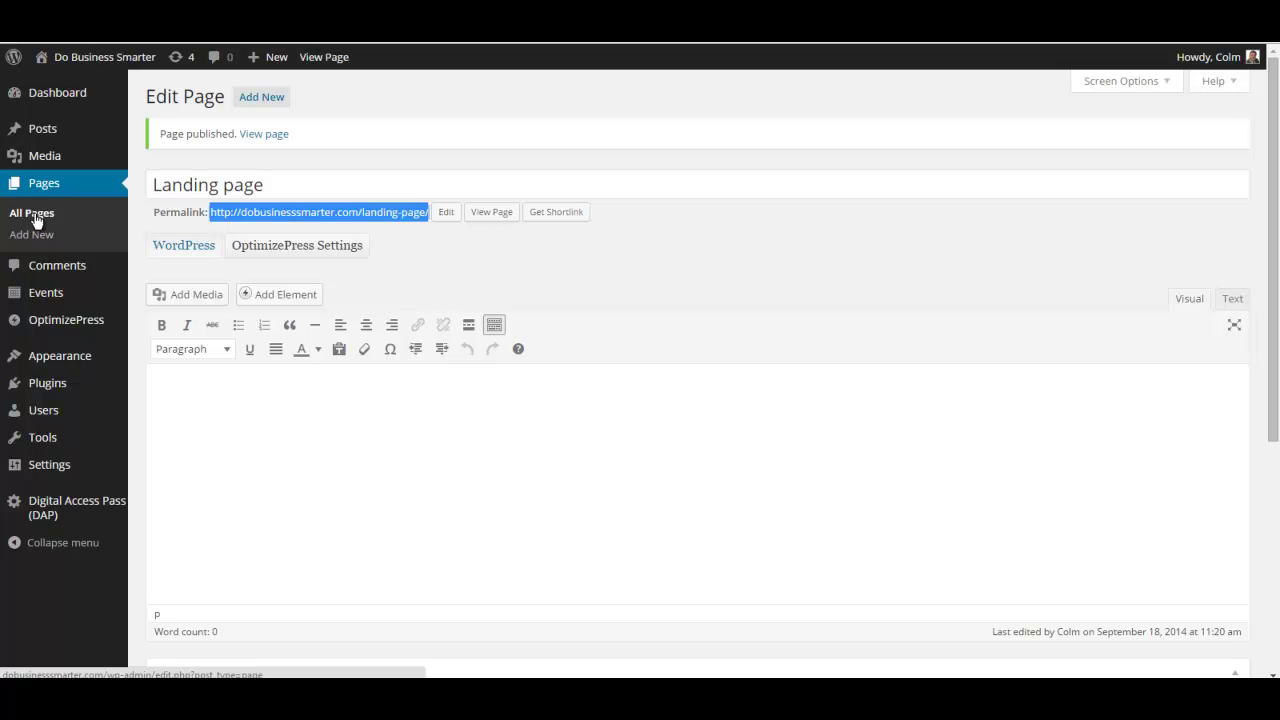
mouse_move(52, 322)
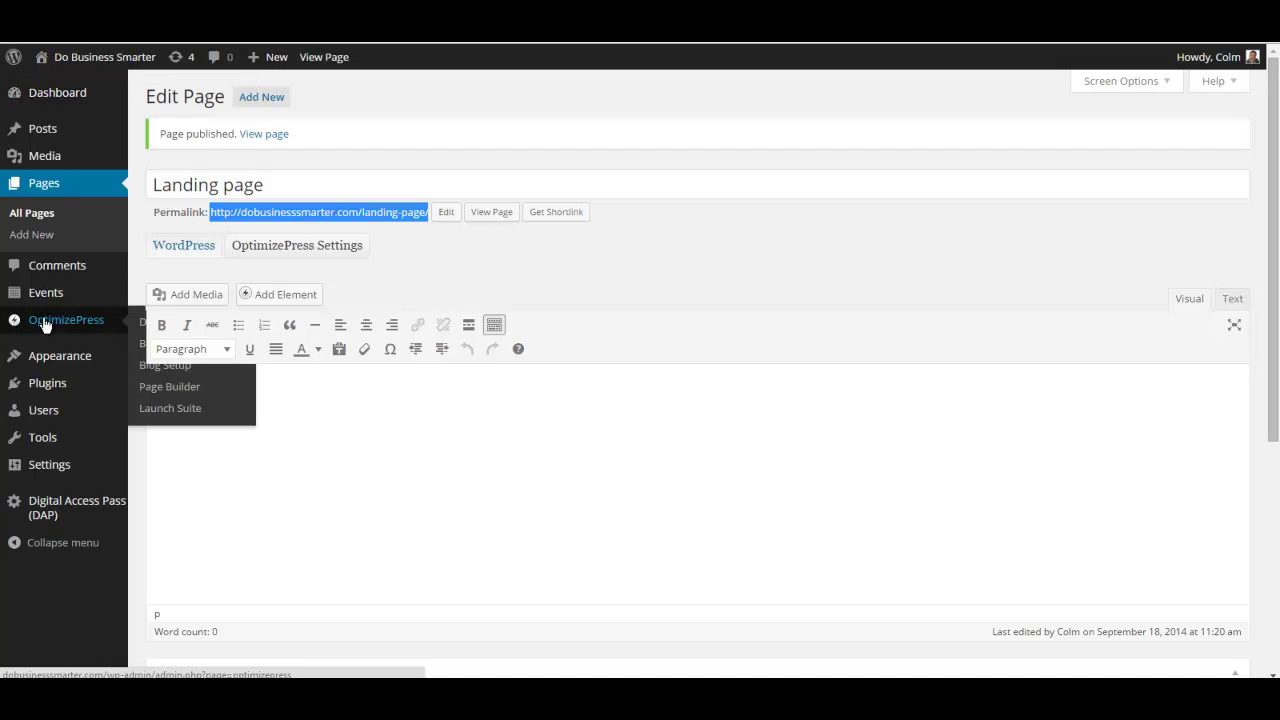
click(44, 324)
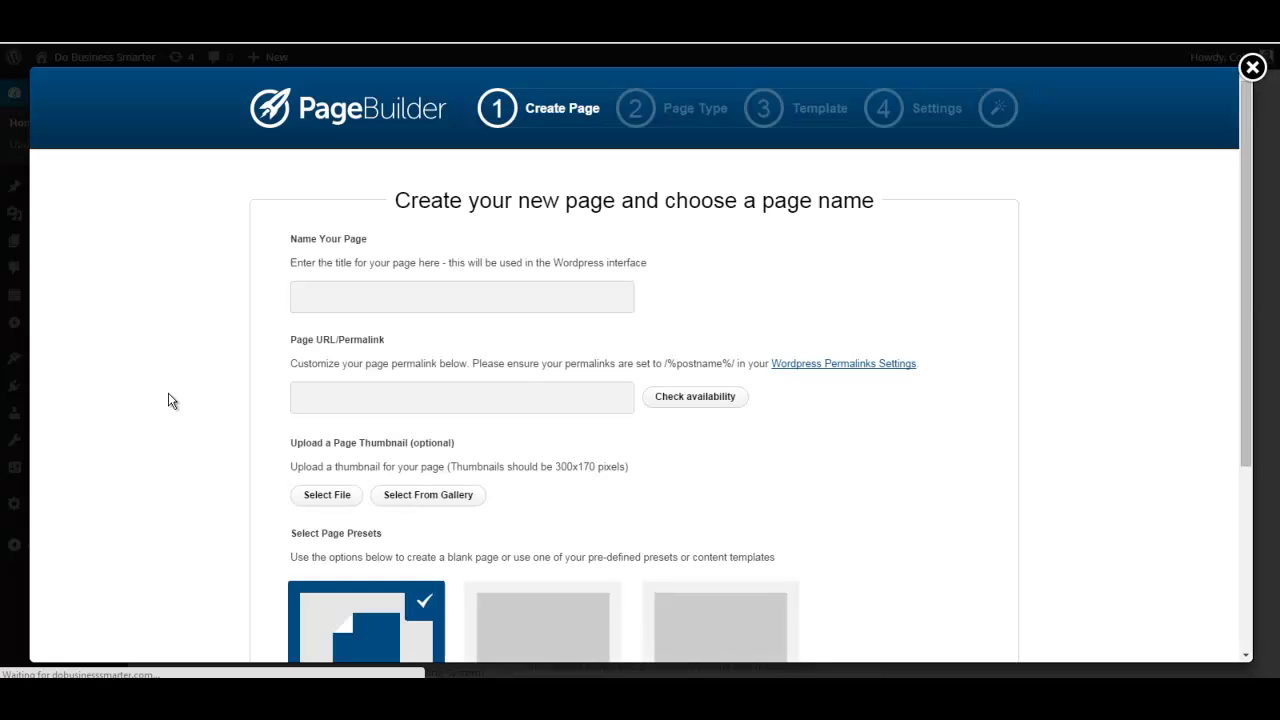
Name the page 'asfdgasdfsadff', use the Clean Style Free Report Opt-in Page template, and proceed to Step 2.
click(327, 298)
text(asfdgasdfsadff)
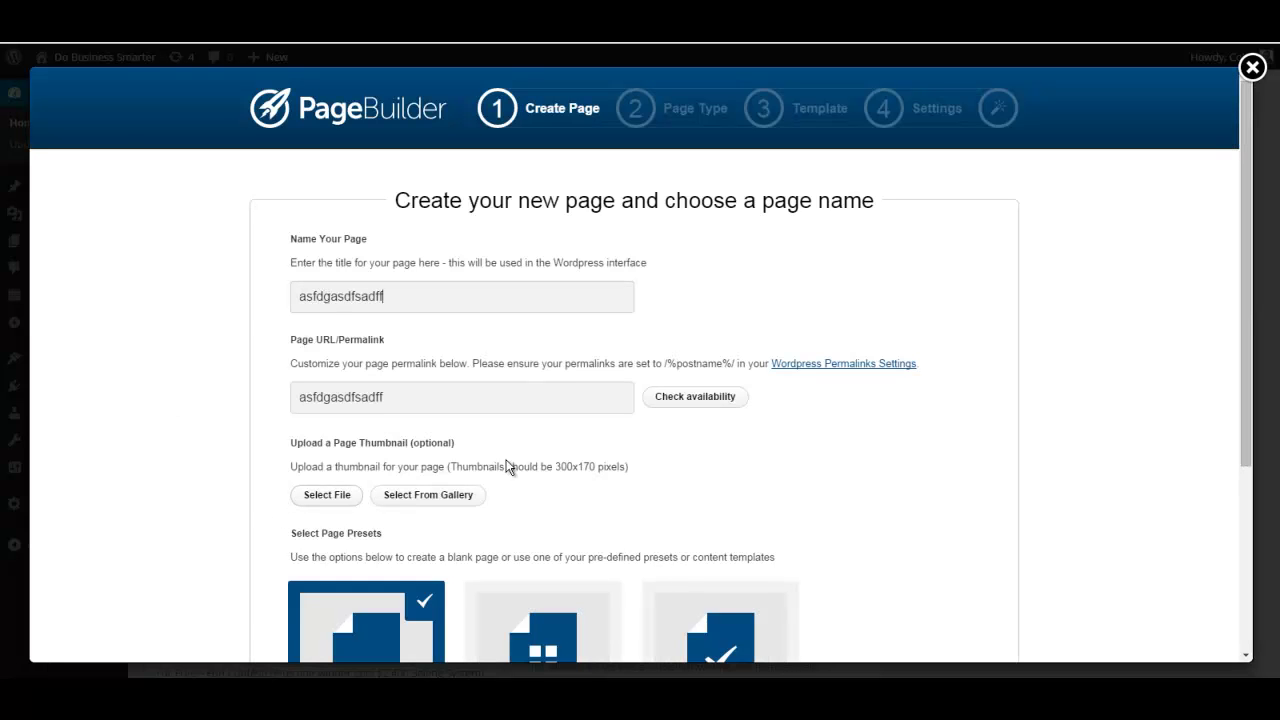
scroll(587, 455, down, 2)
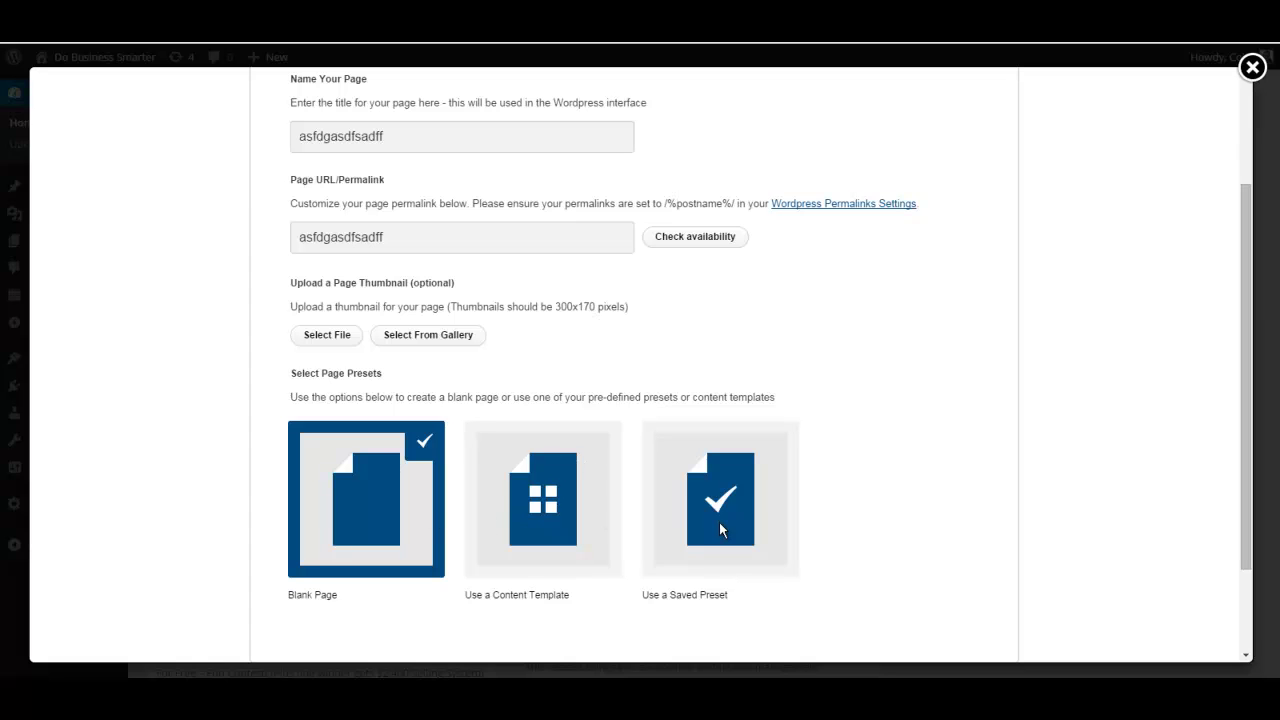
click(563, 515)
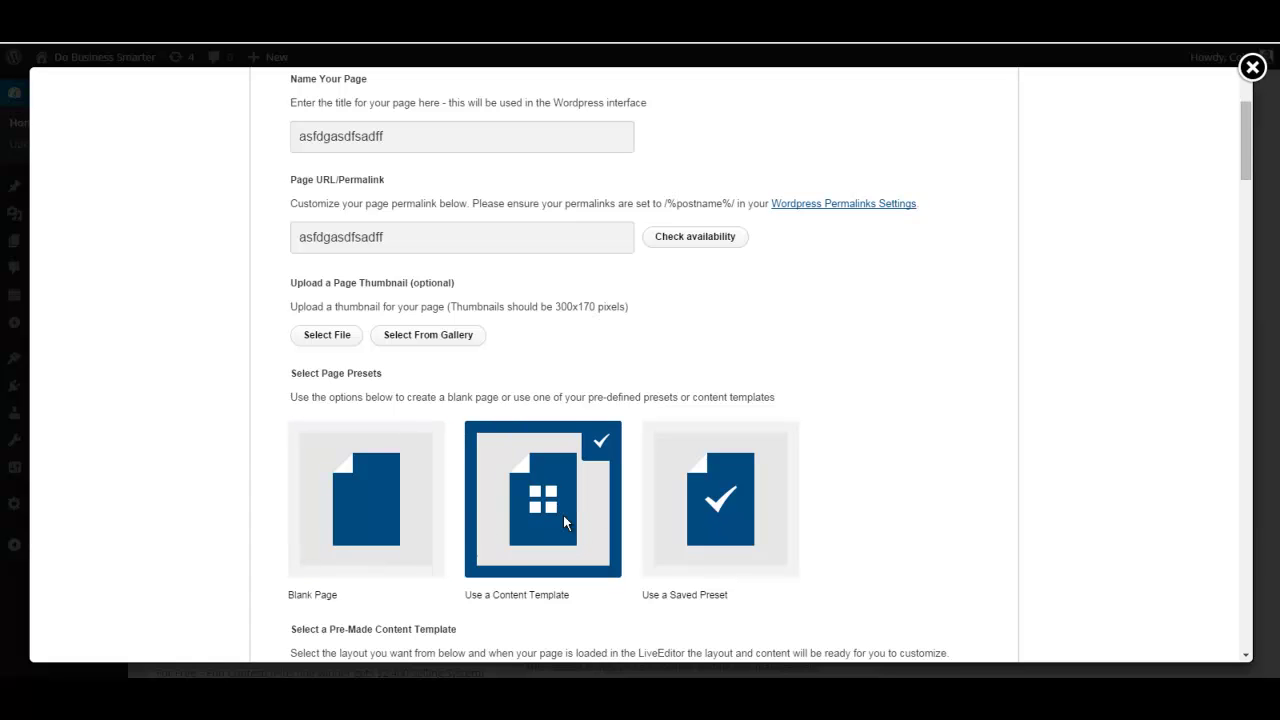
scroll(540, 532, down, 10)
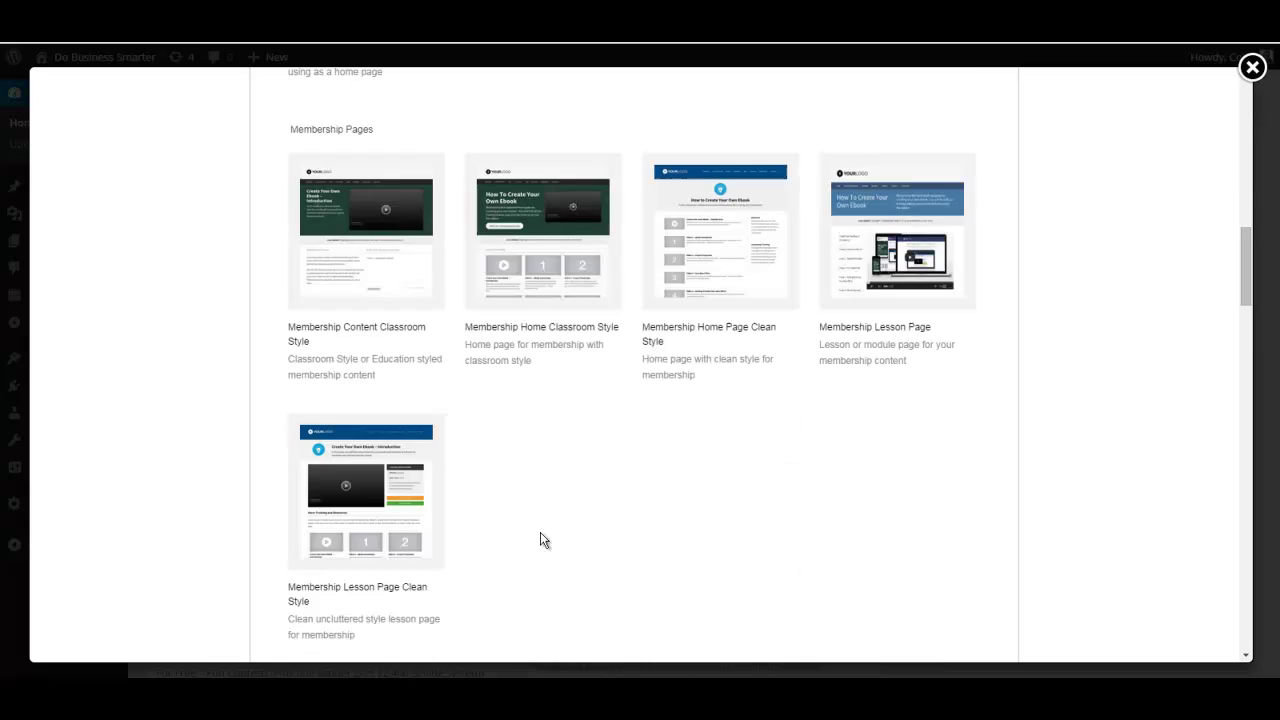
scroll(540, 532, down, 2)
scroll(540, 540, down, 3)
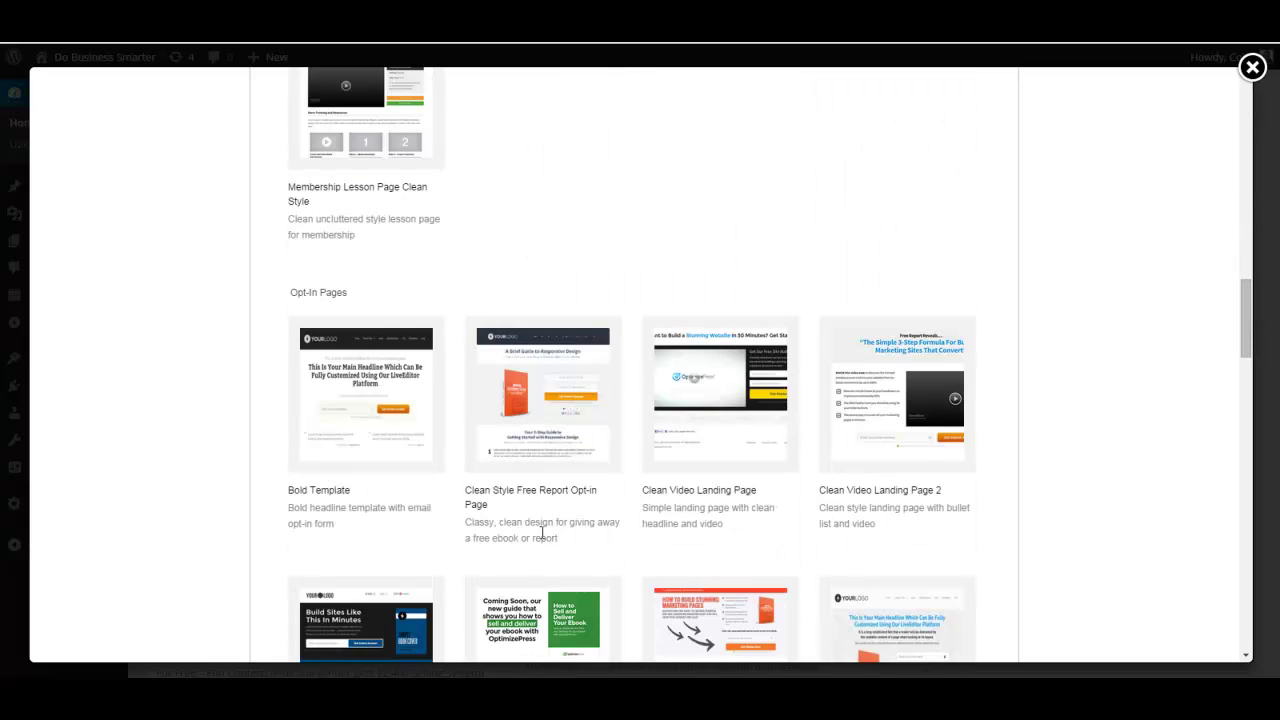
click(551, 402)
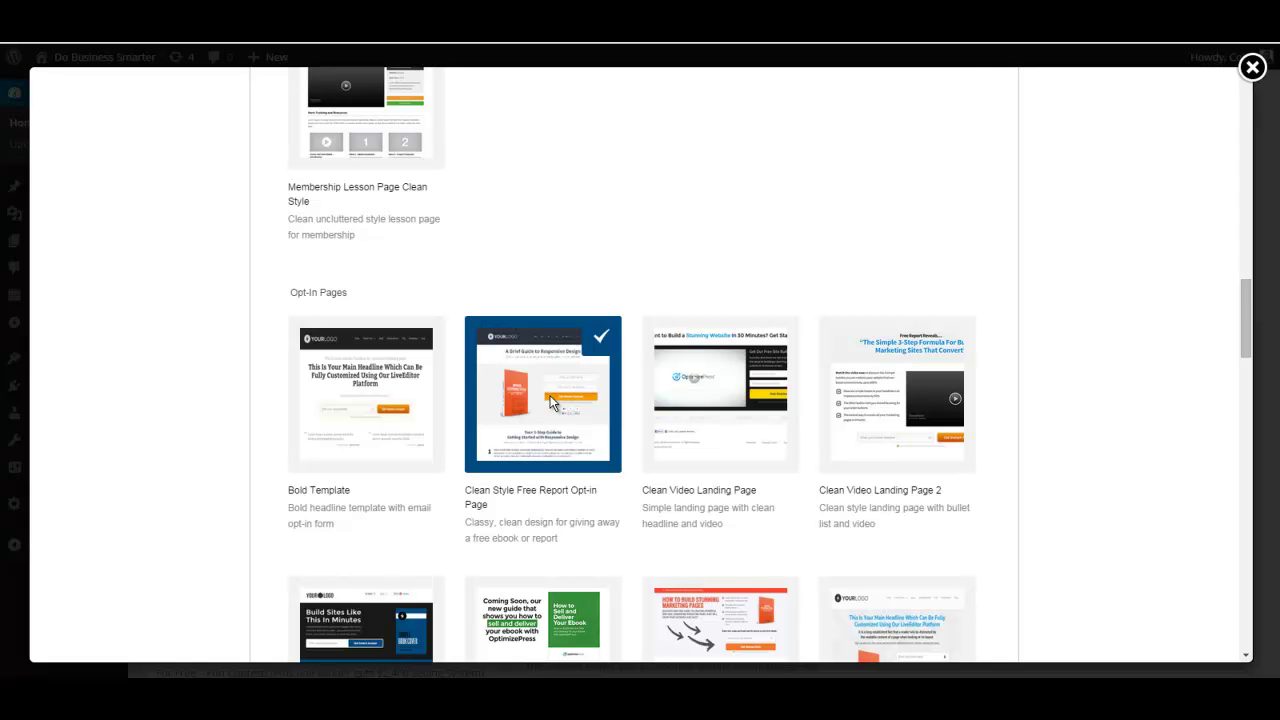
scroll(508, 578, down, 13)
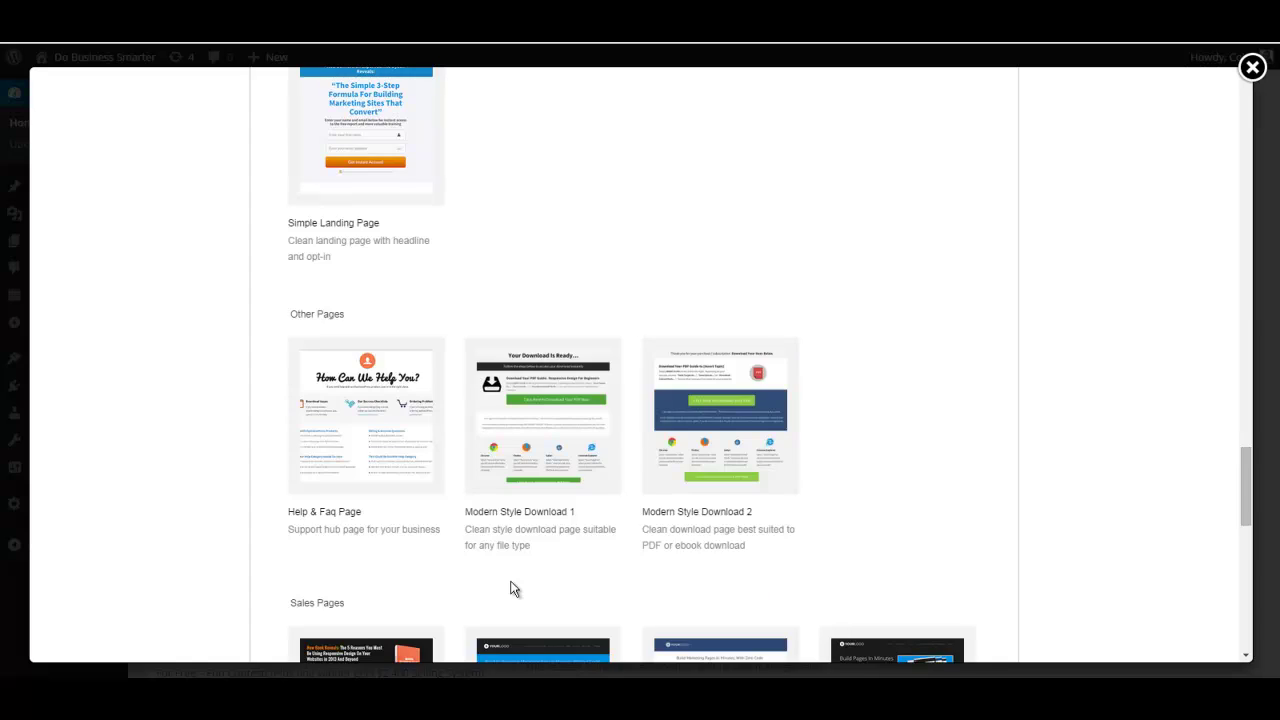
scroll(511, 589, down, 10)
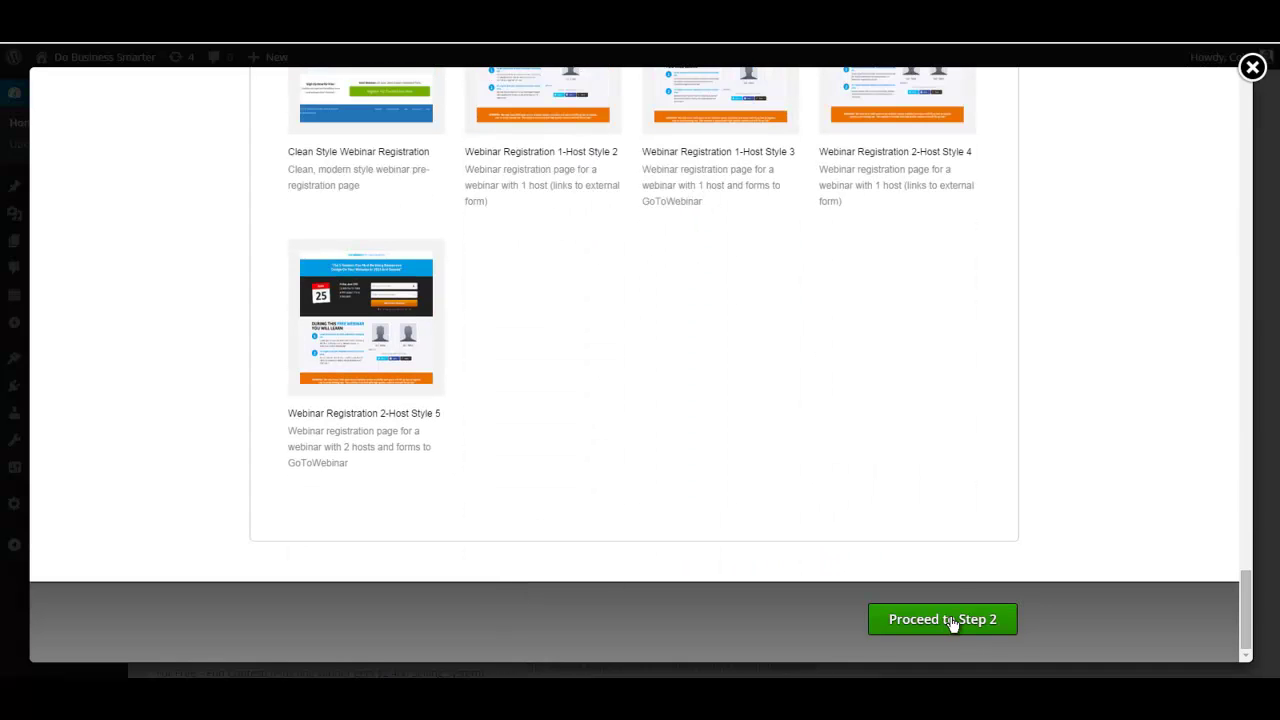
click(951, 619)
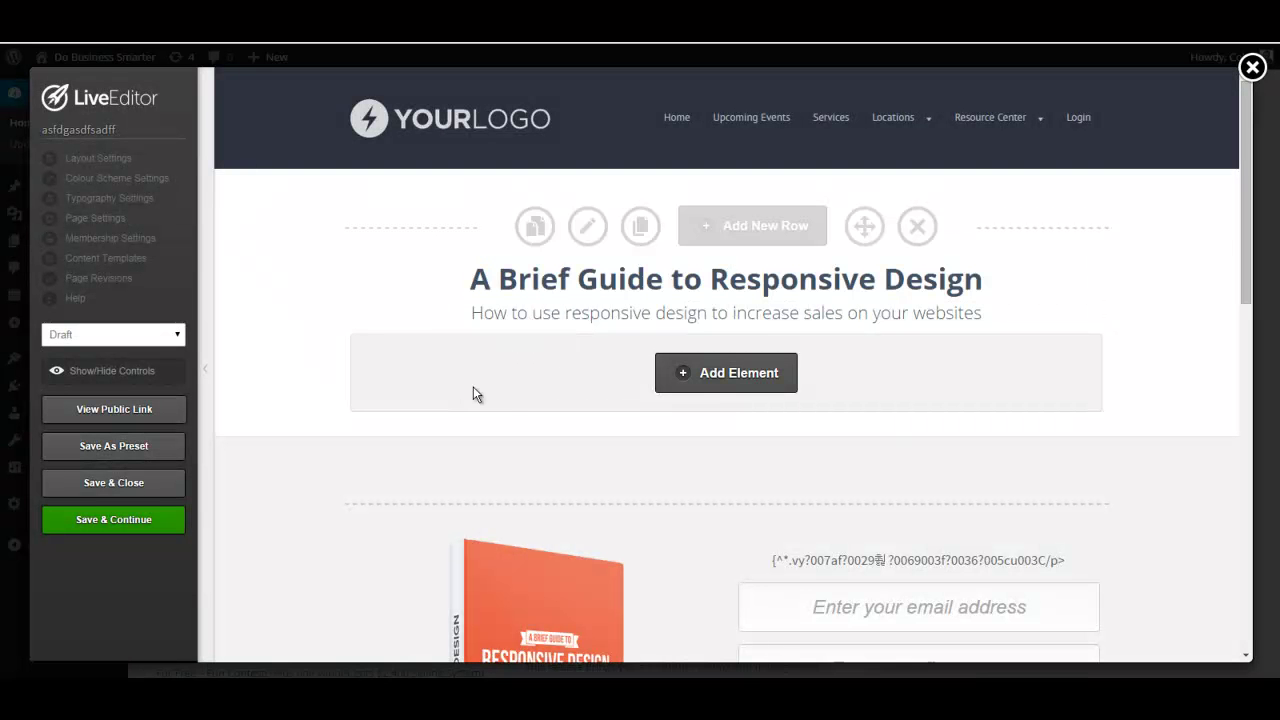
Scroll to the email and first-name opt-in form and reveal its edit controls.
scroll(473, 386, down, 3)
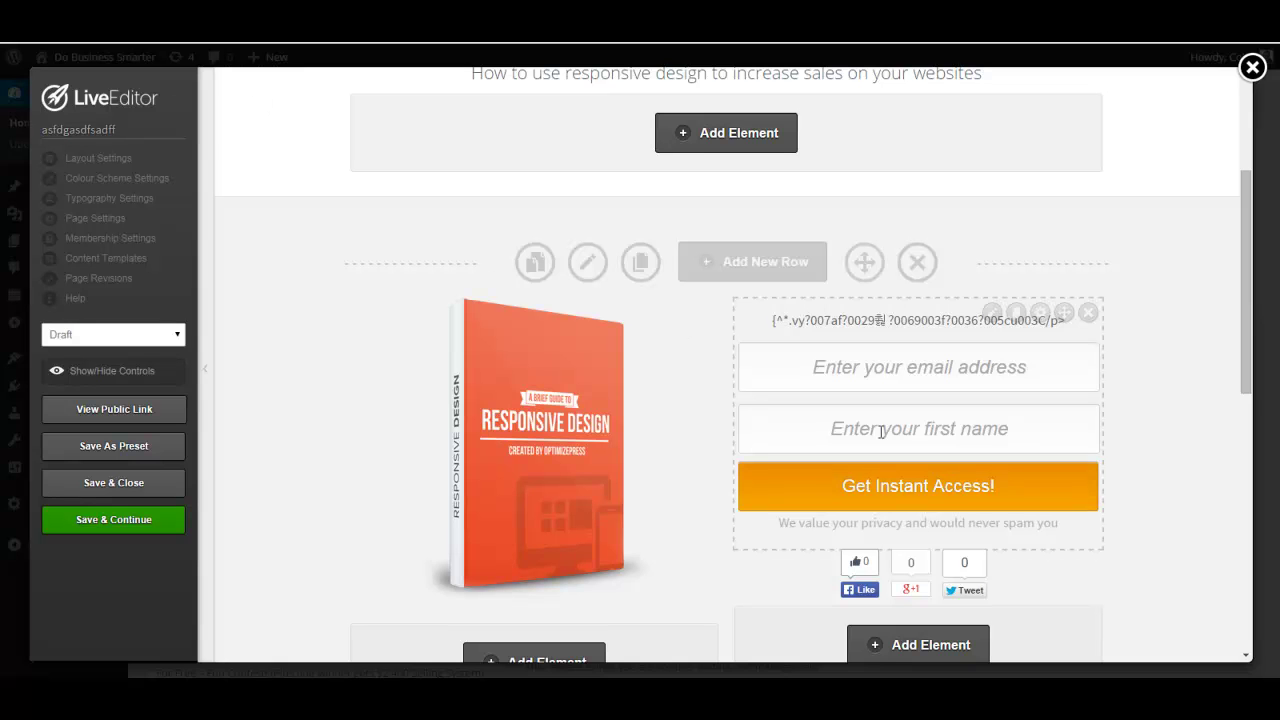
mouse_move(992, 318)
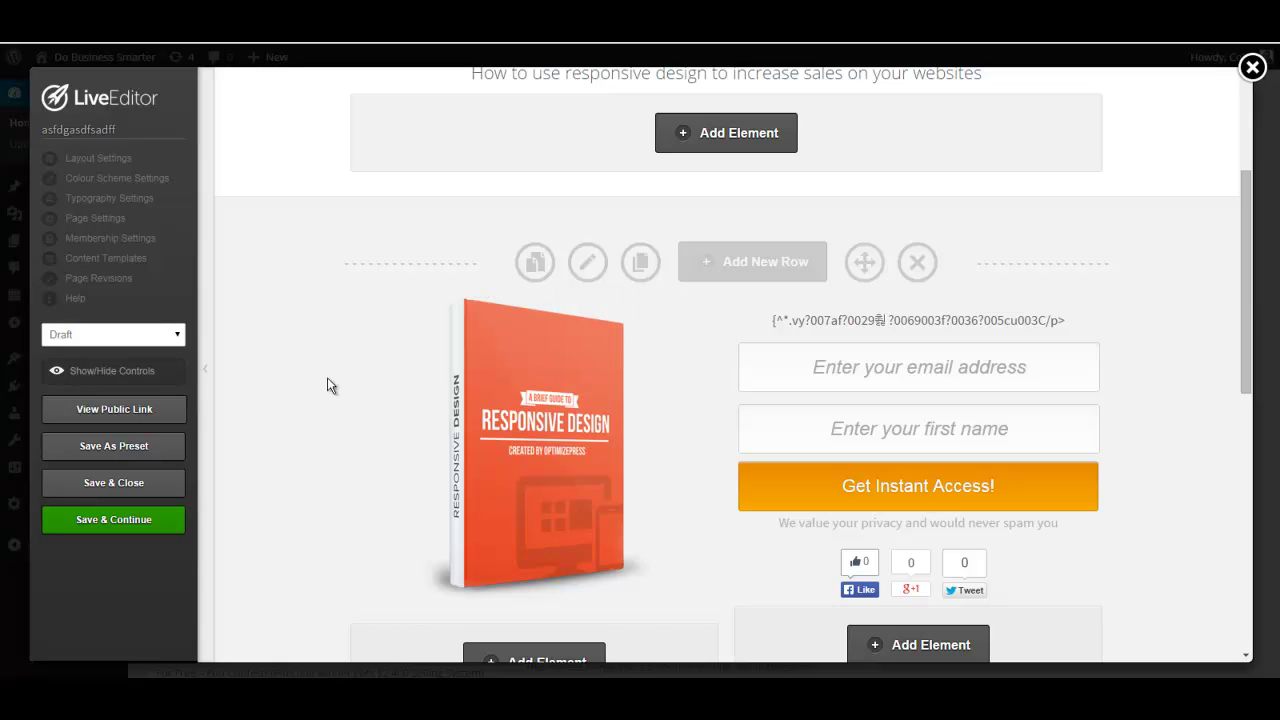
Close the LiveEditor and confirm leaving the page without saving.
click(1252, 67)
click(689, 141)
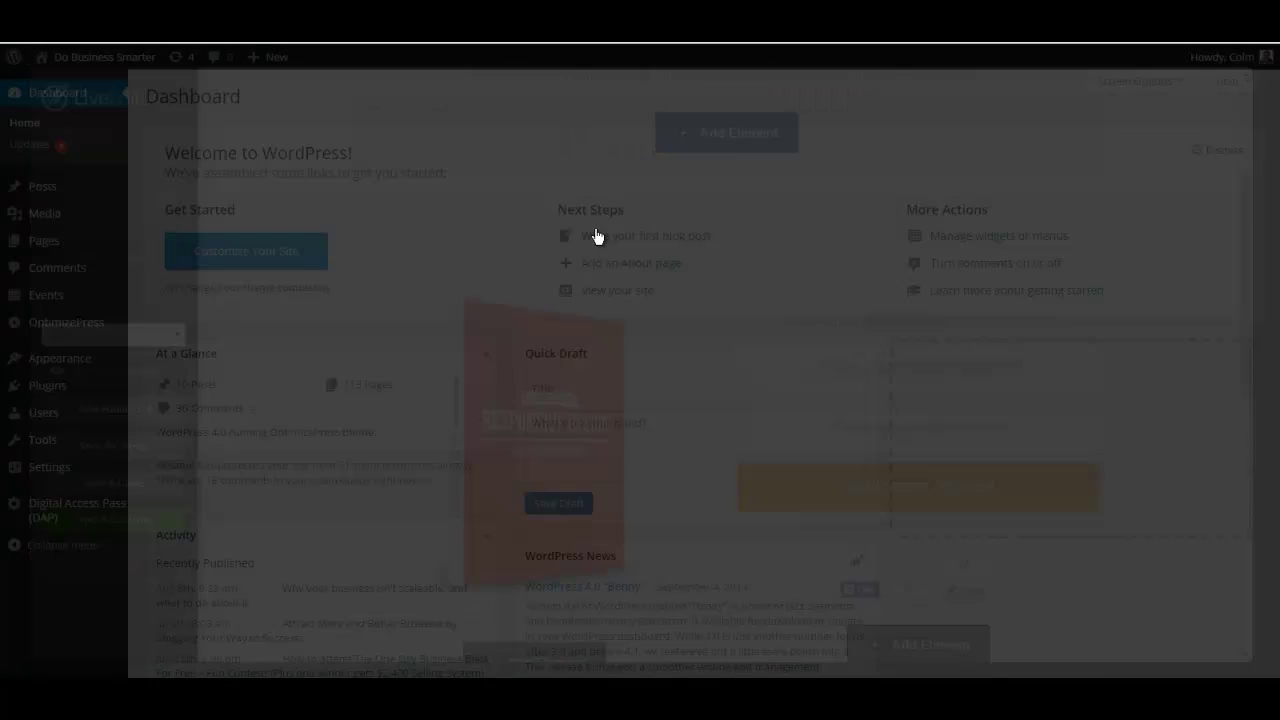